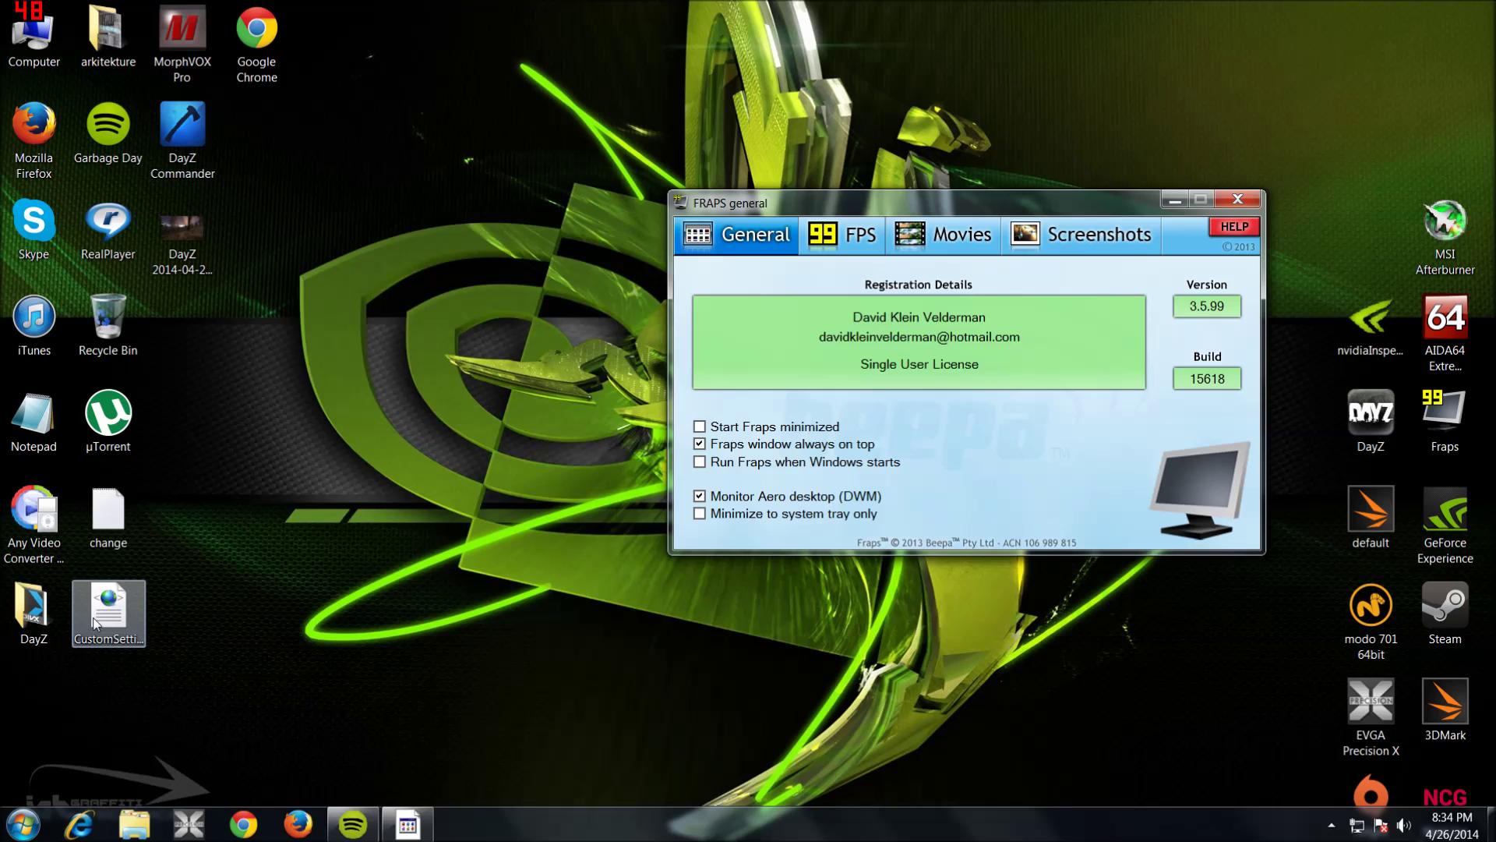
Restore Spotify and start playing 'Dig This Vibe' by DJ Krush.
click(353, 823)
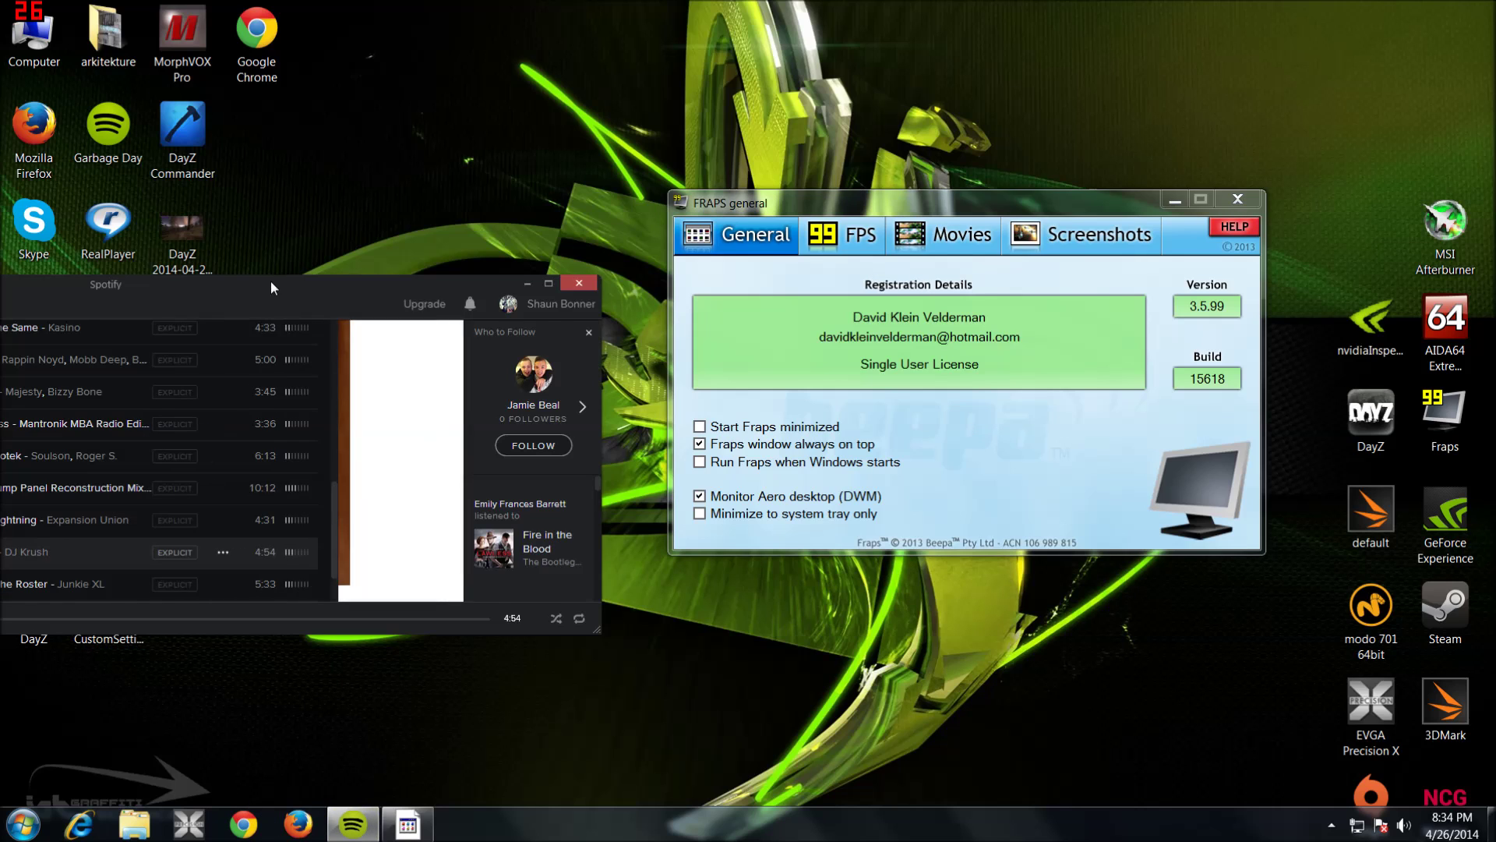
drag(233, 281, 448, 247)
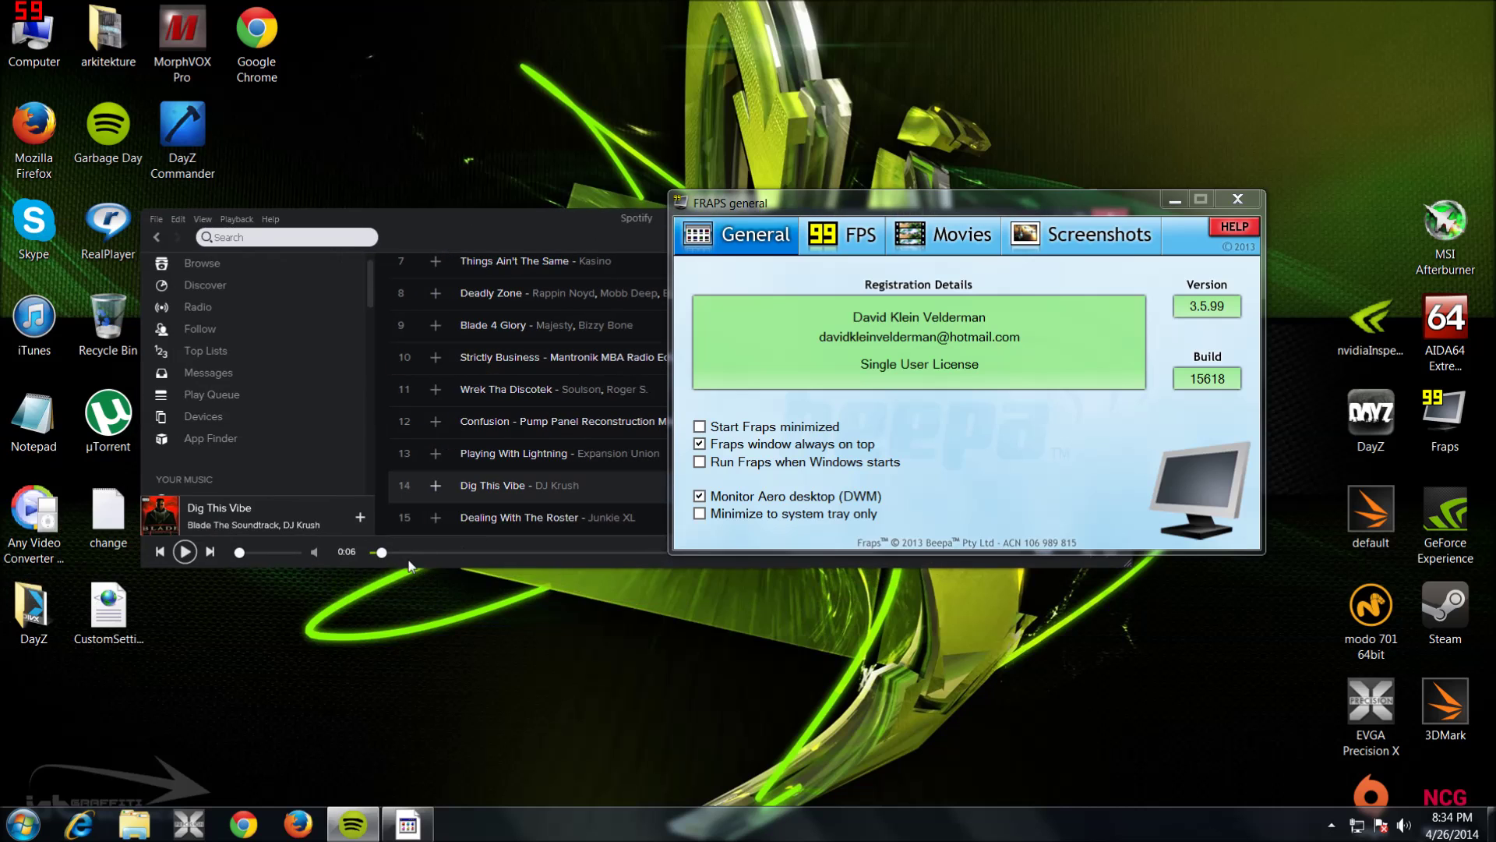
click(184, 552)
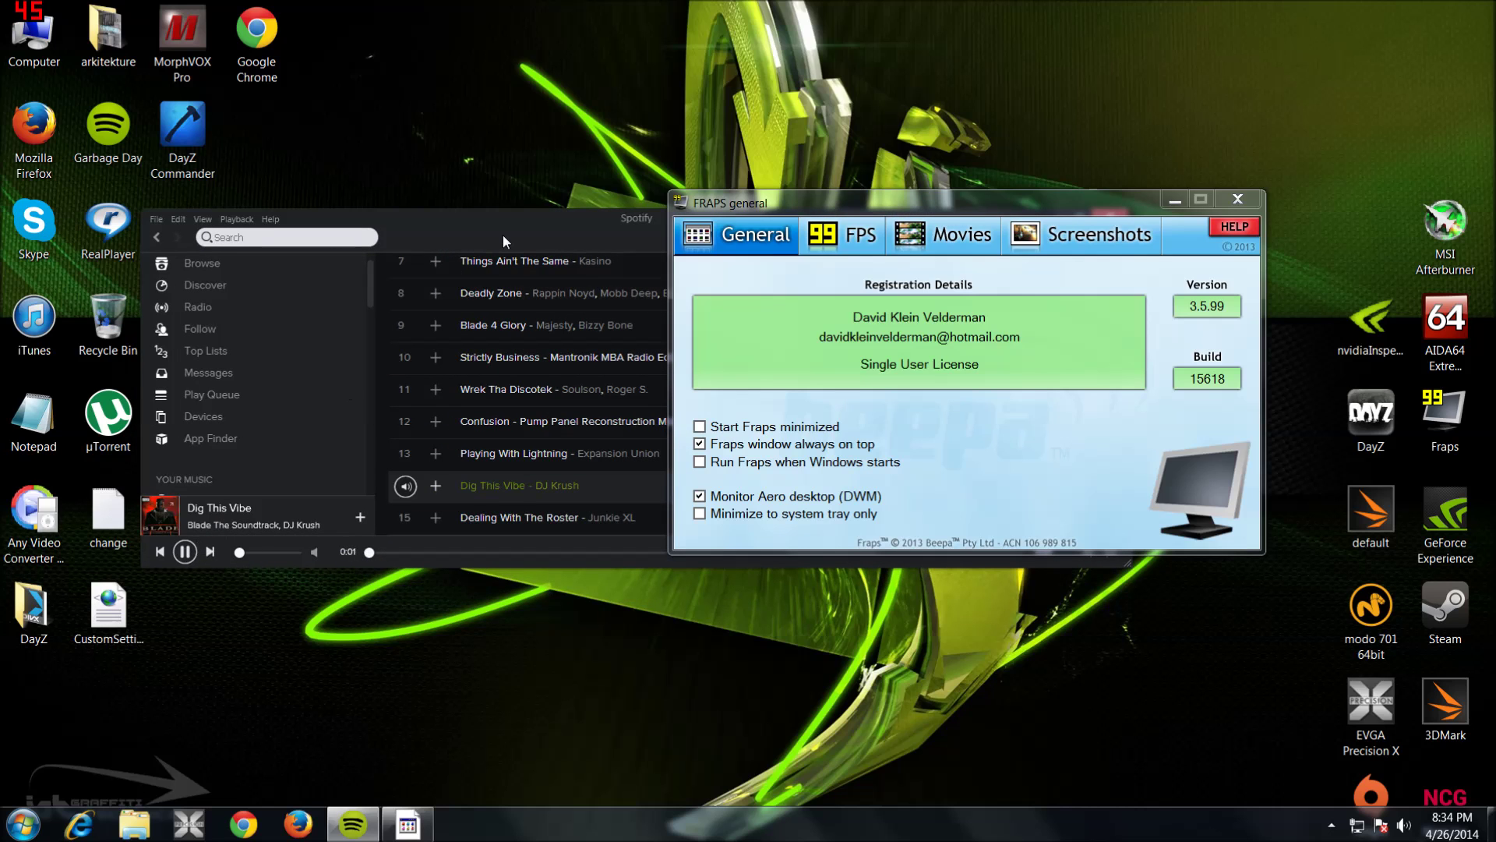
Raise the Spotify volume slightly and minimize the window while the music plays.
drag(503, 235, 486, 272)
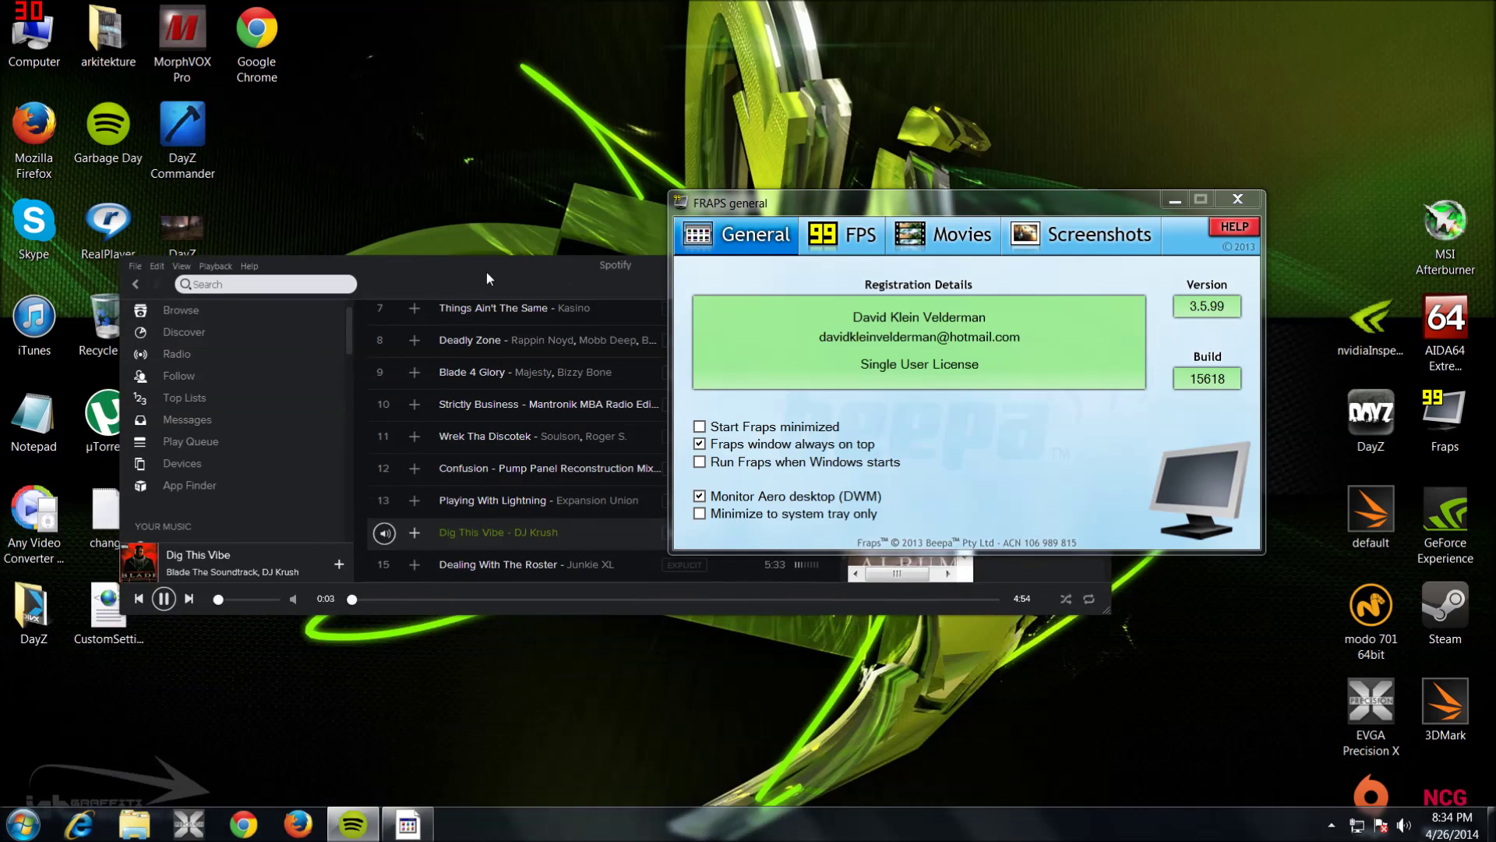
drag(237, 602, 252, 601)
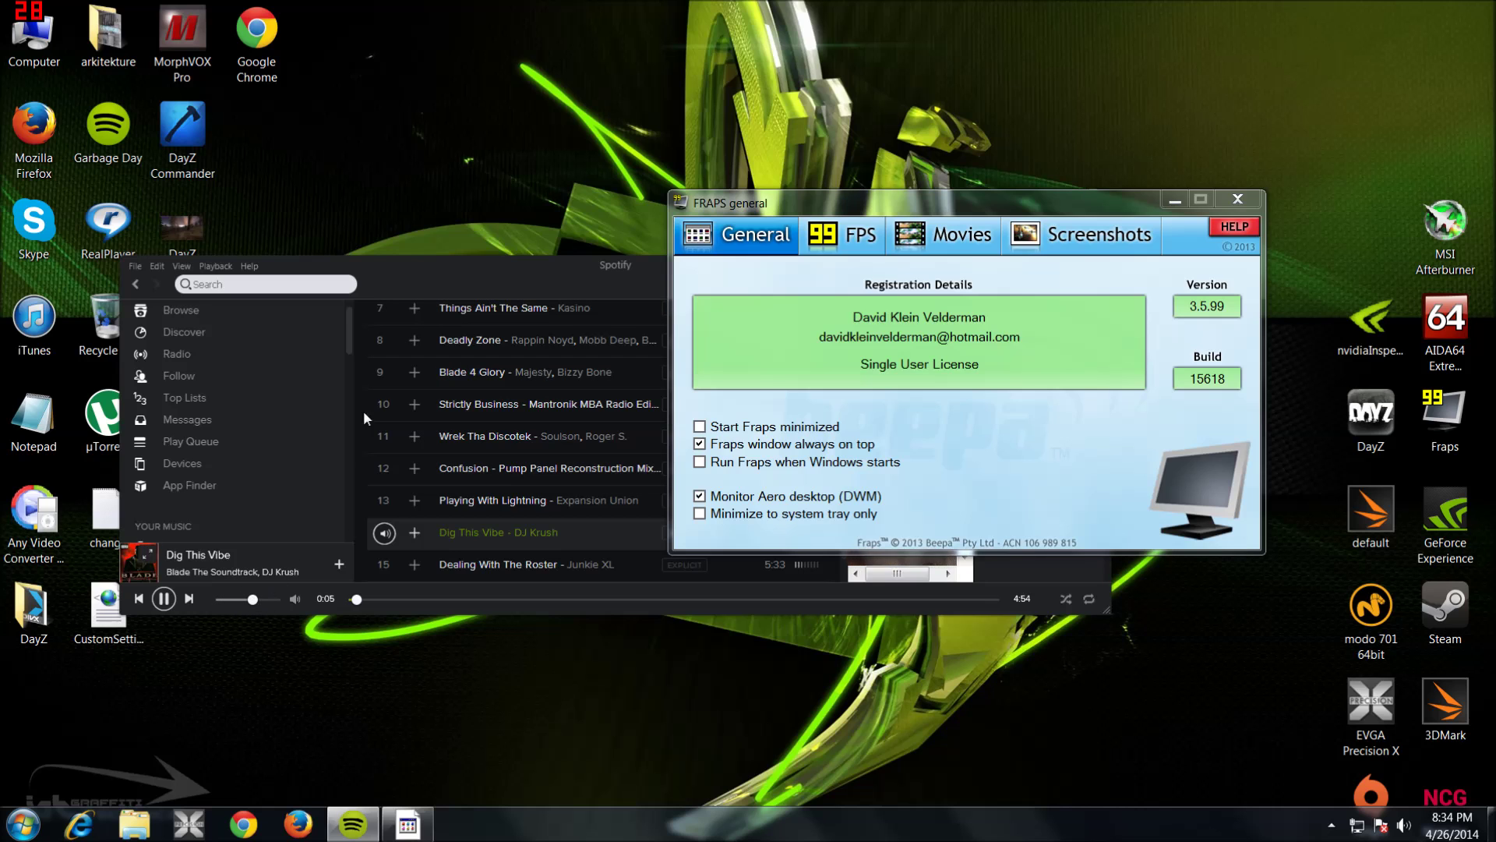
drag(494, 278, 274, 470)
drag(581, 450, 505, 48)
click(722, 55)
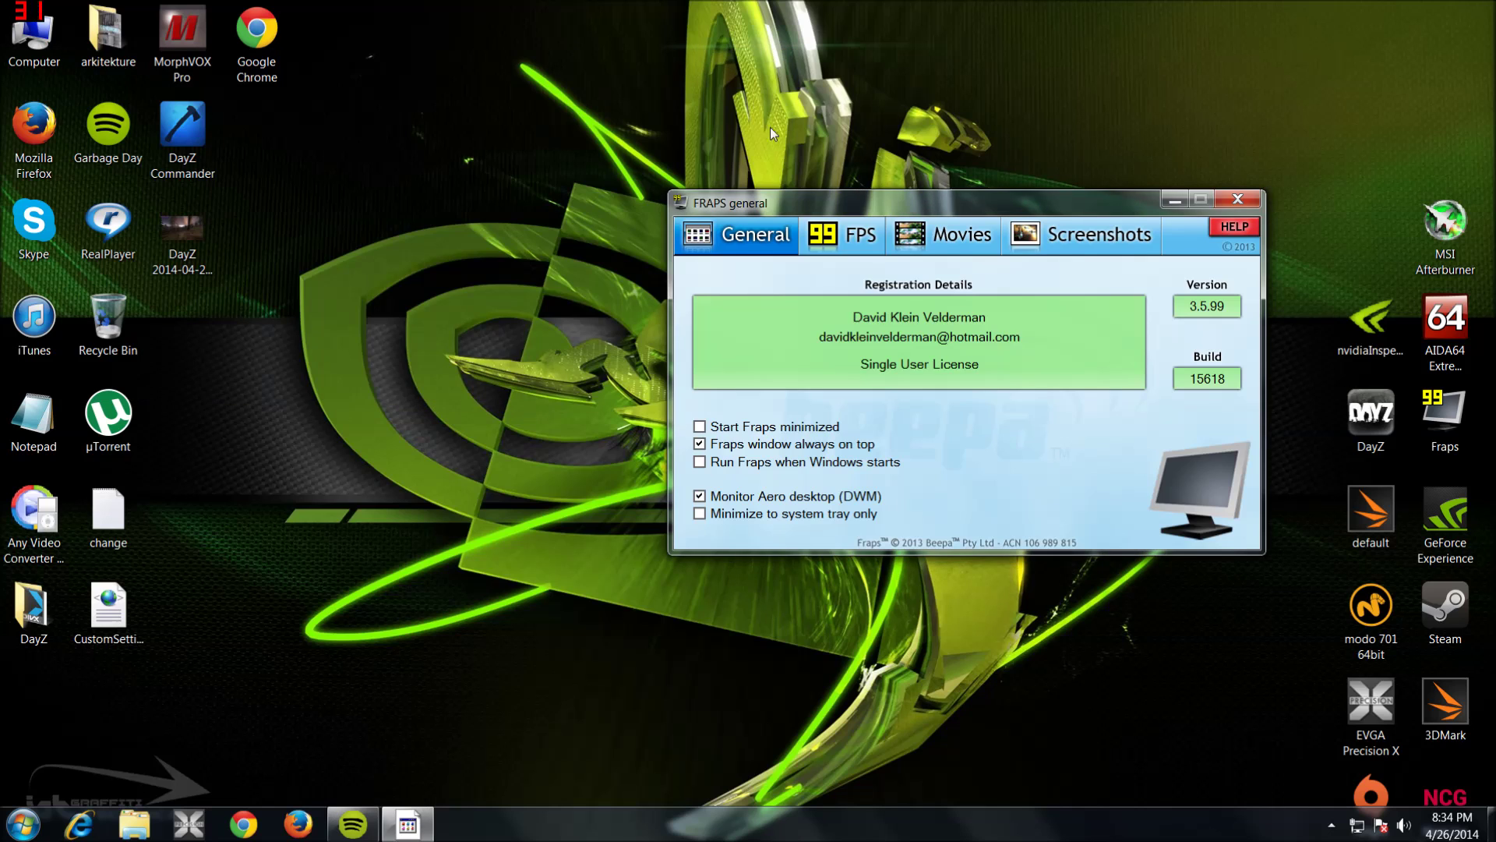
Move the Fraps window to the top-left and minimize it.
drag(855, 205, 501, 36)
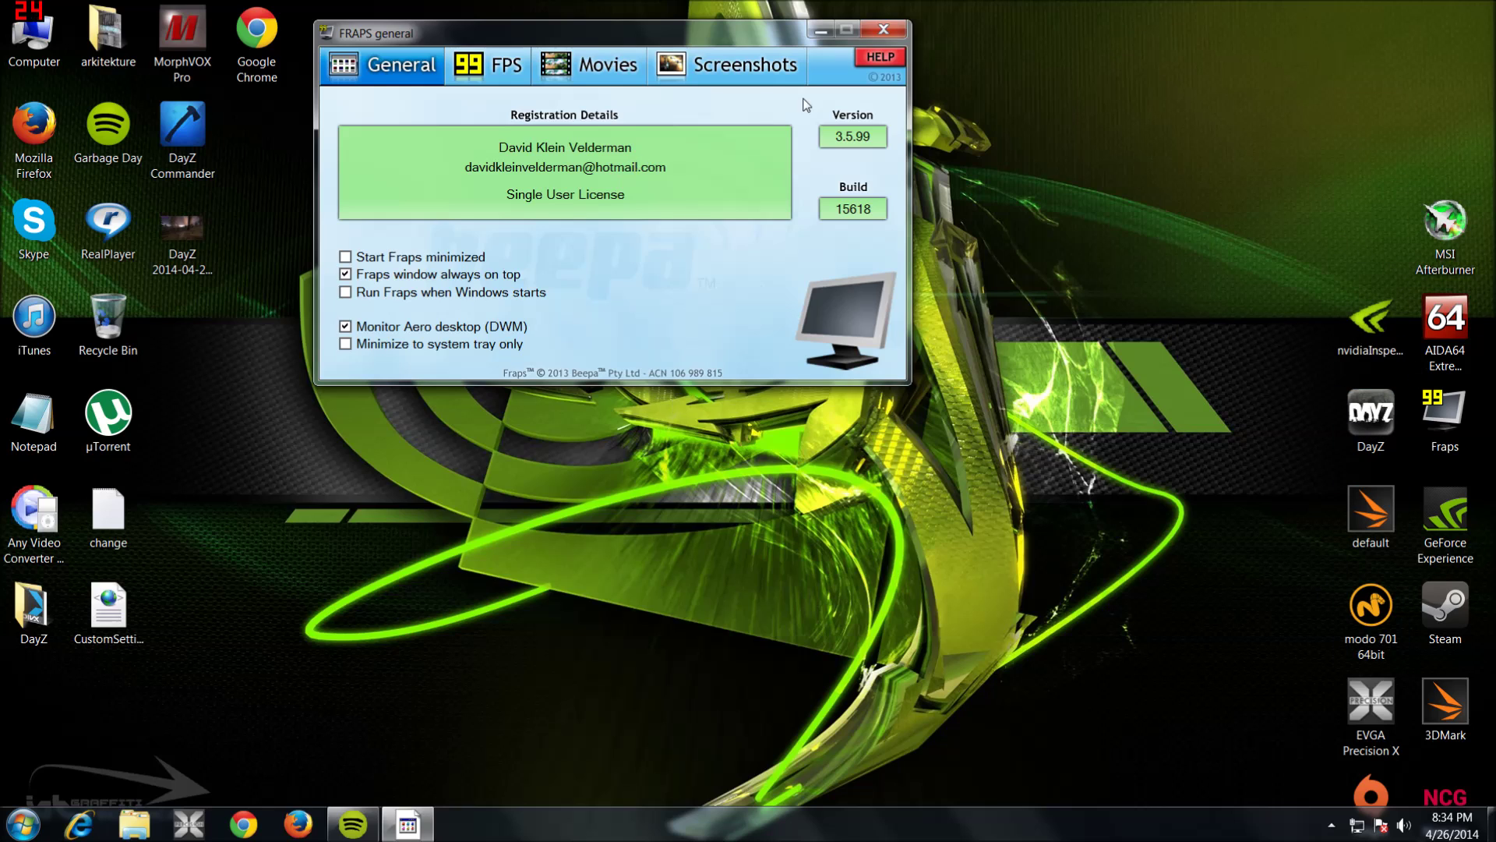
click(822, 31)
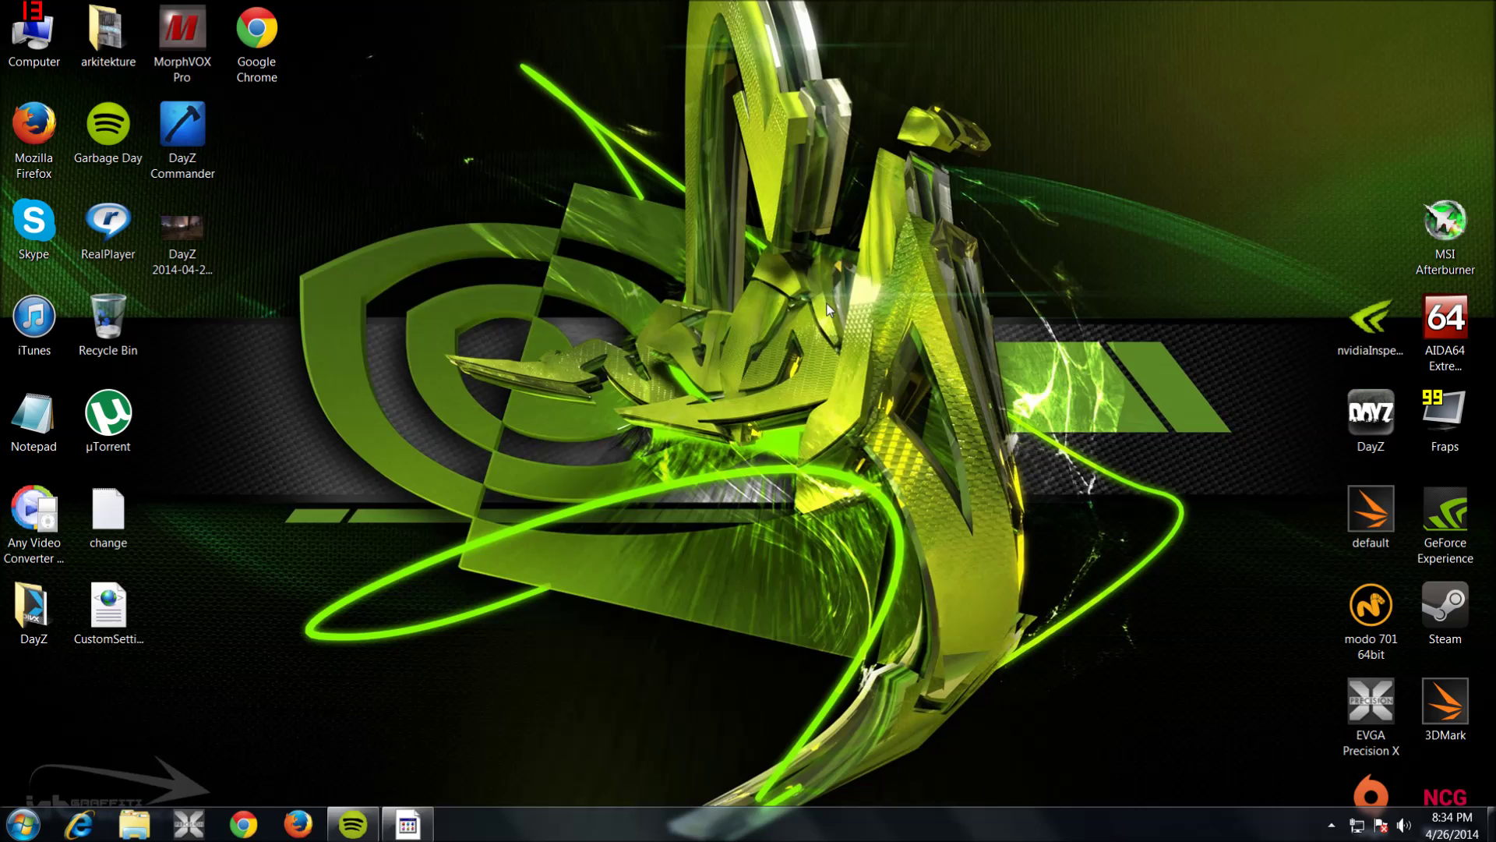
right_click(715, 268)
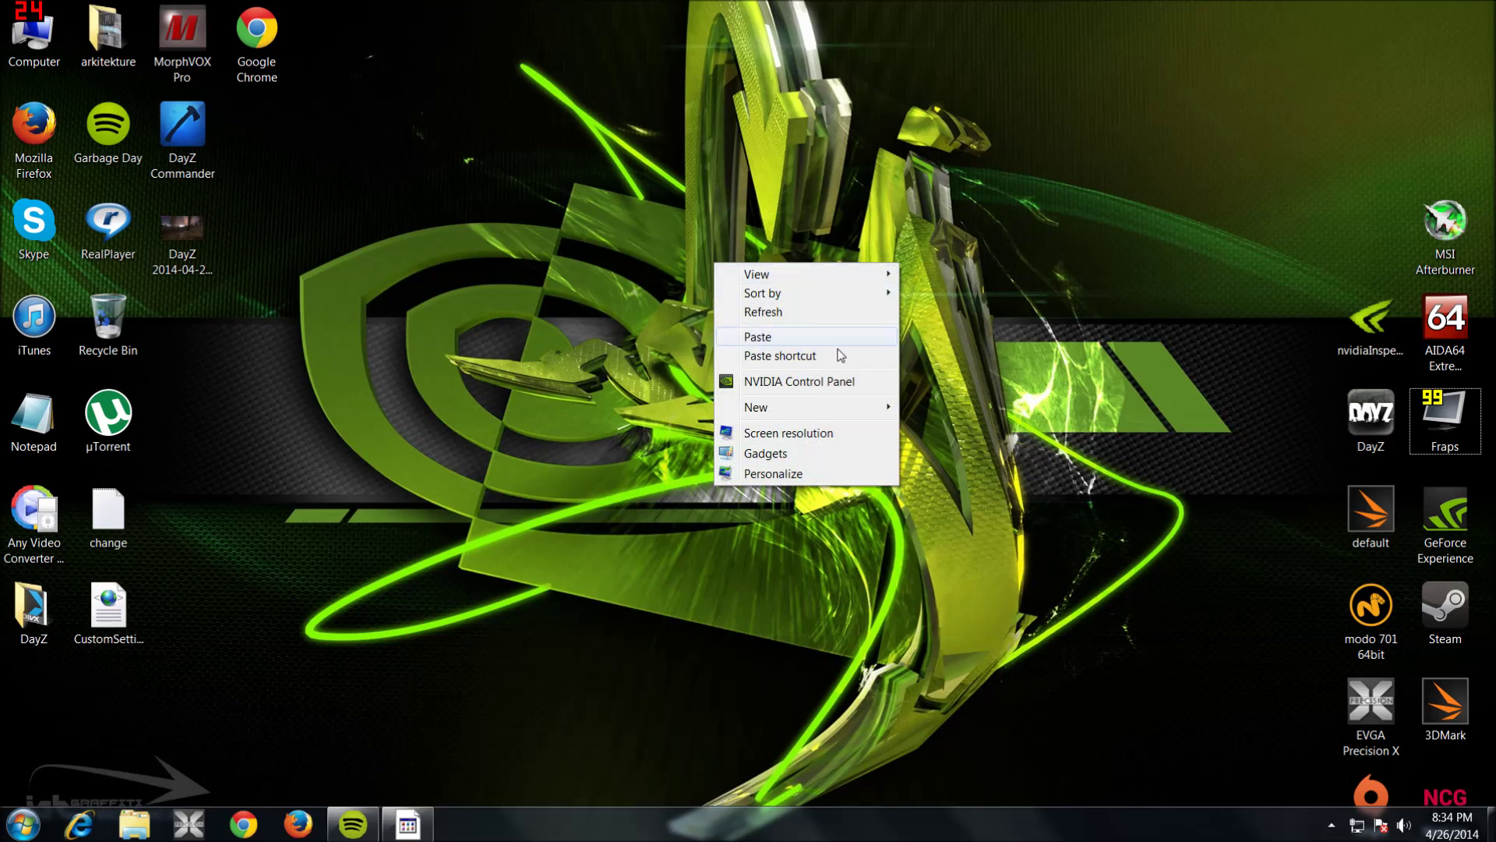
click(767, 383)
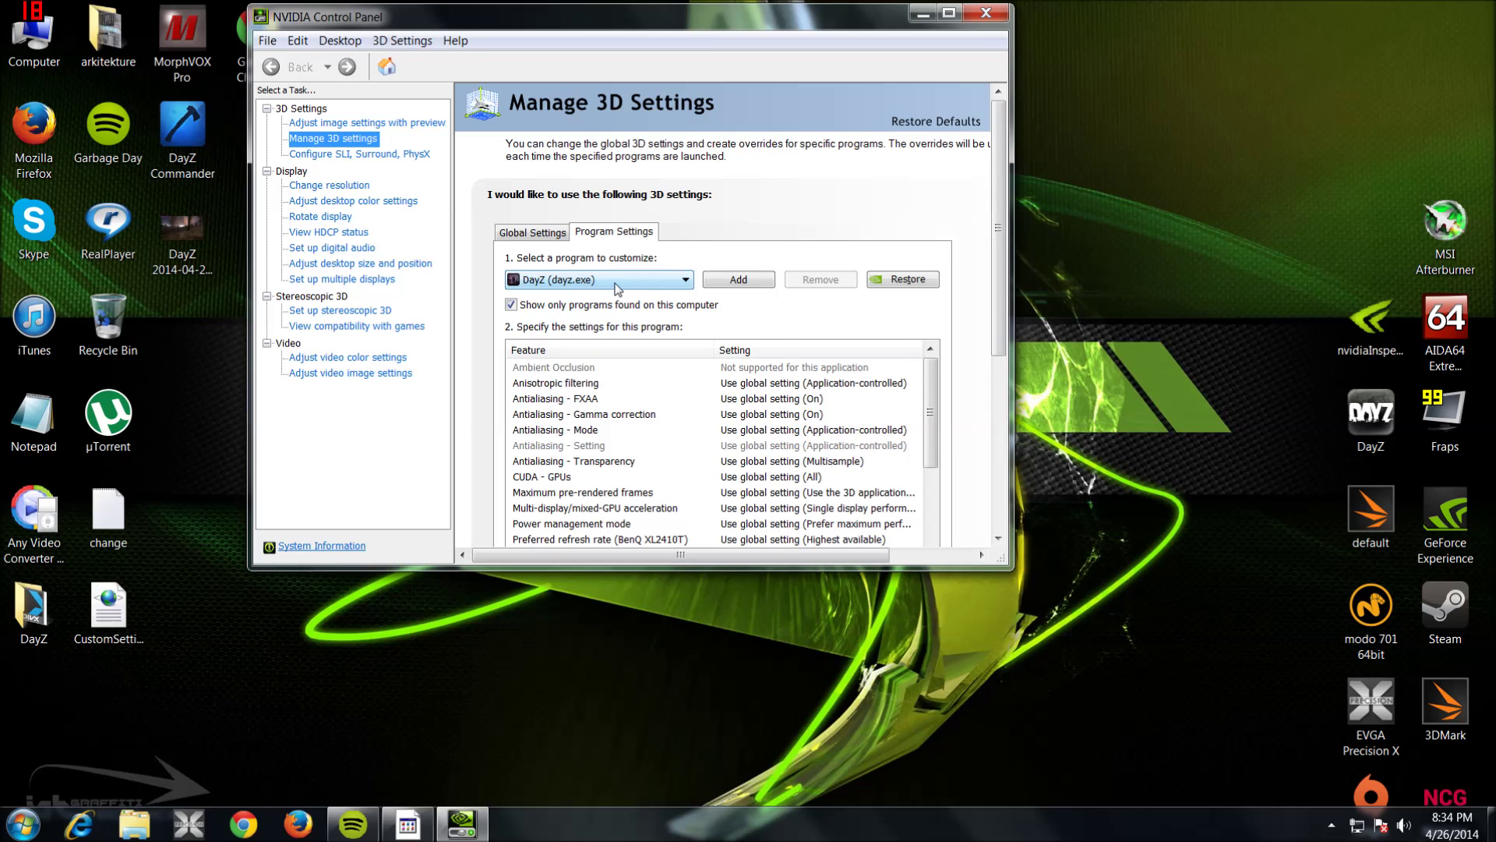
click(616, 282)
click(544, 393)
click(985, 12)
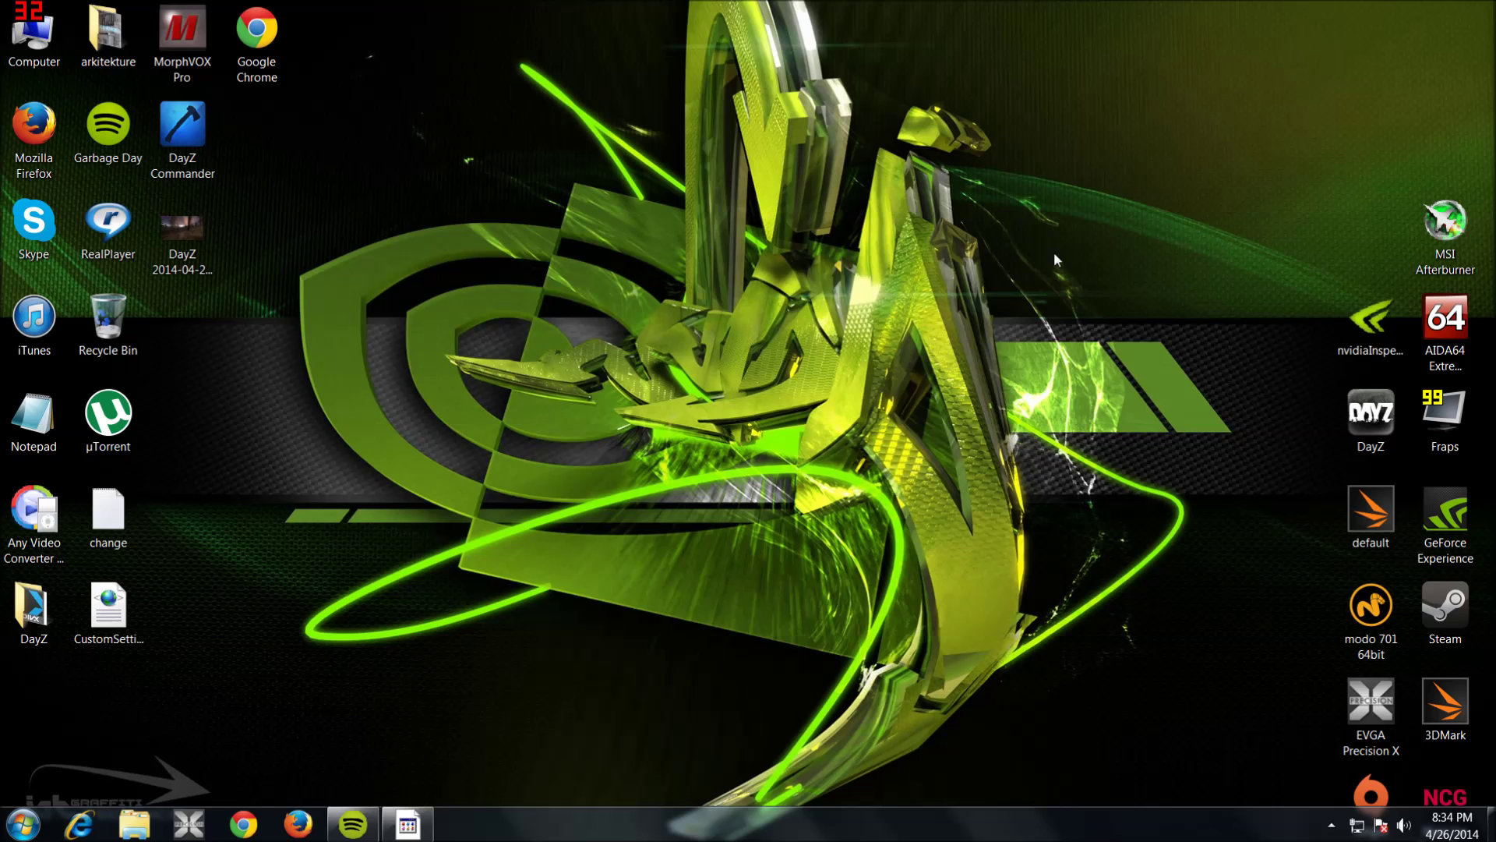
Launch NVIDIA Inspector and open Driver Profile Settings on the _GLOBAL_DRIVER_PROFILE (Base Profile).
double_click(1376, 324)
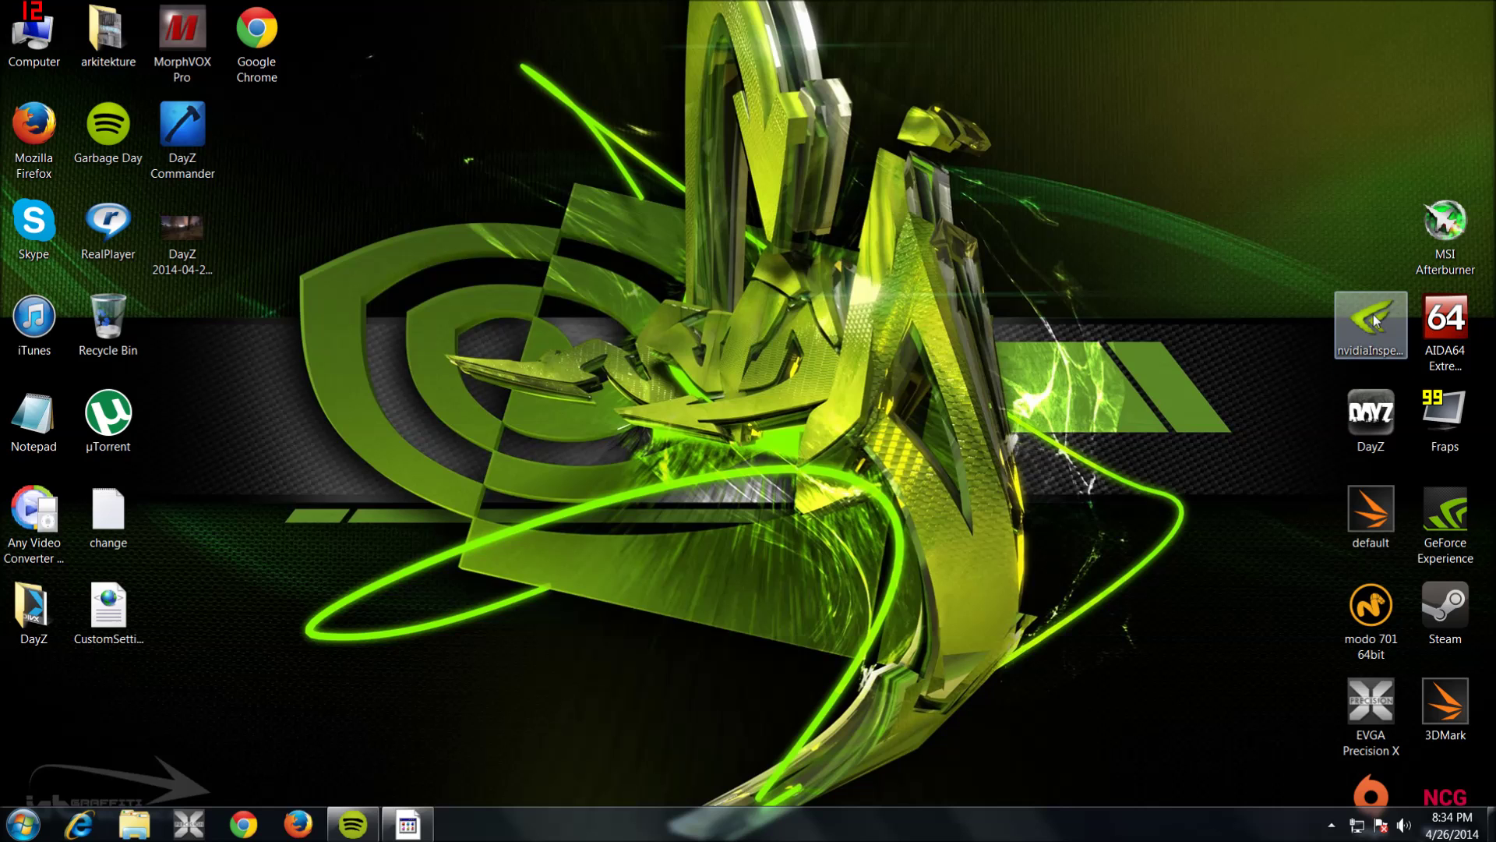
drag(695, 197, 627, 124)
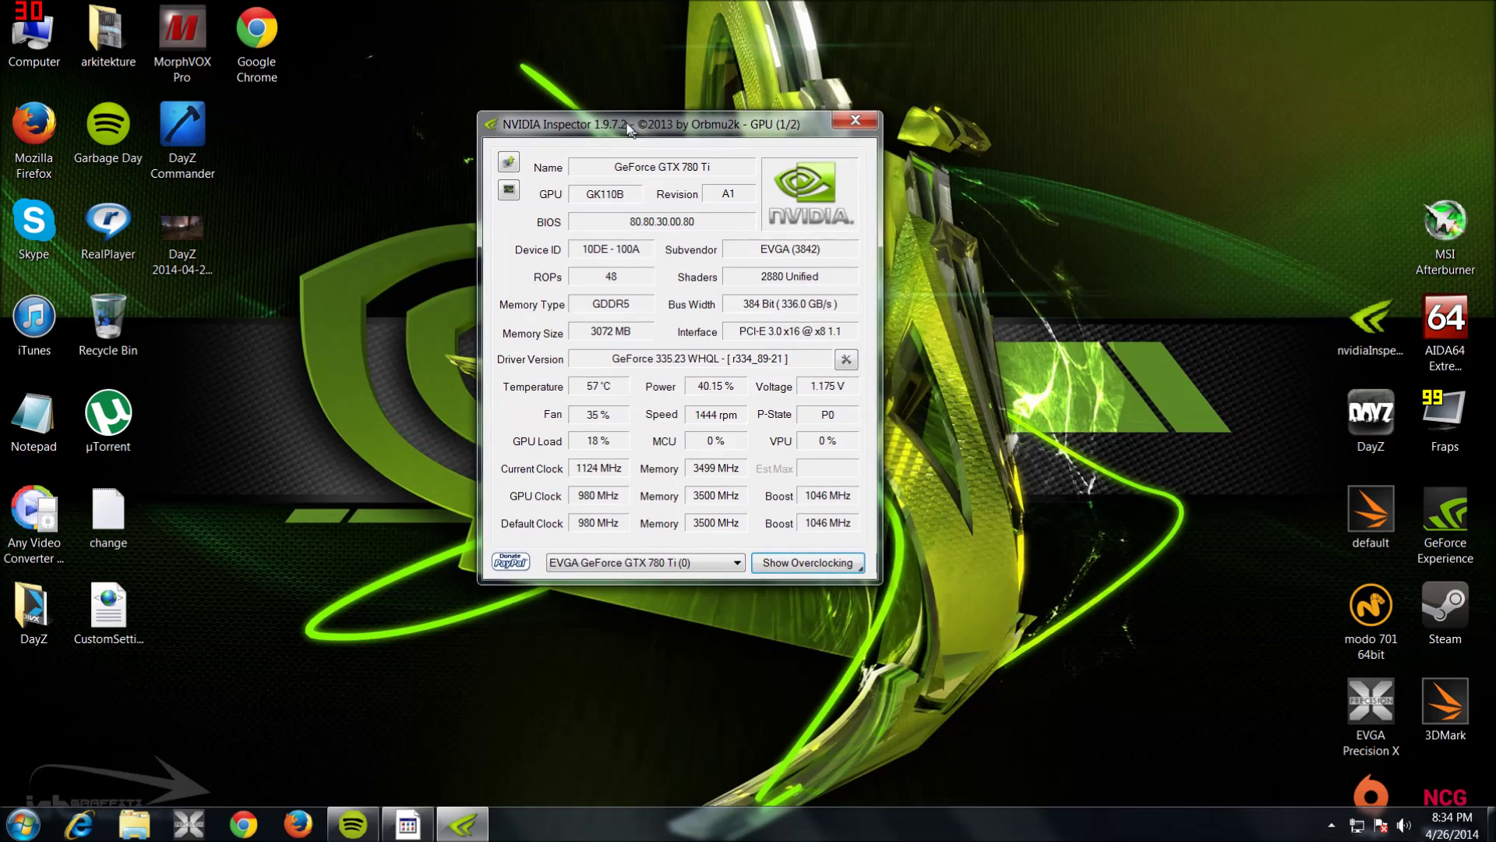
click(847, 359)
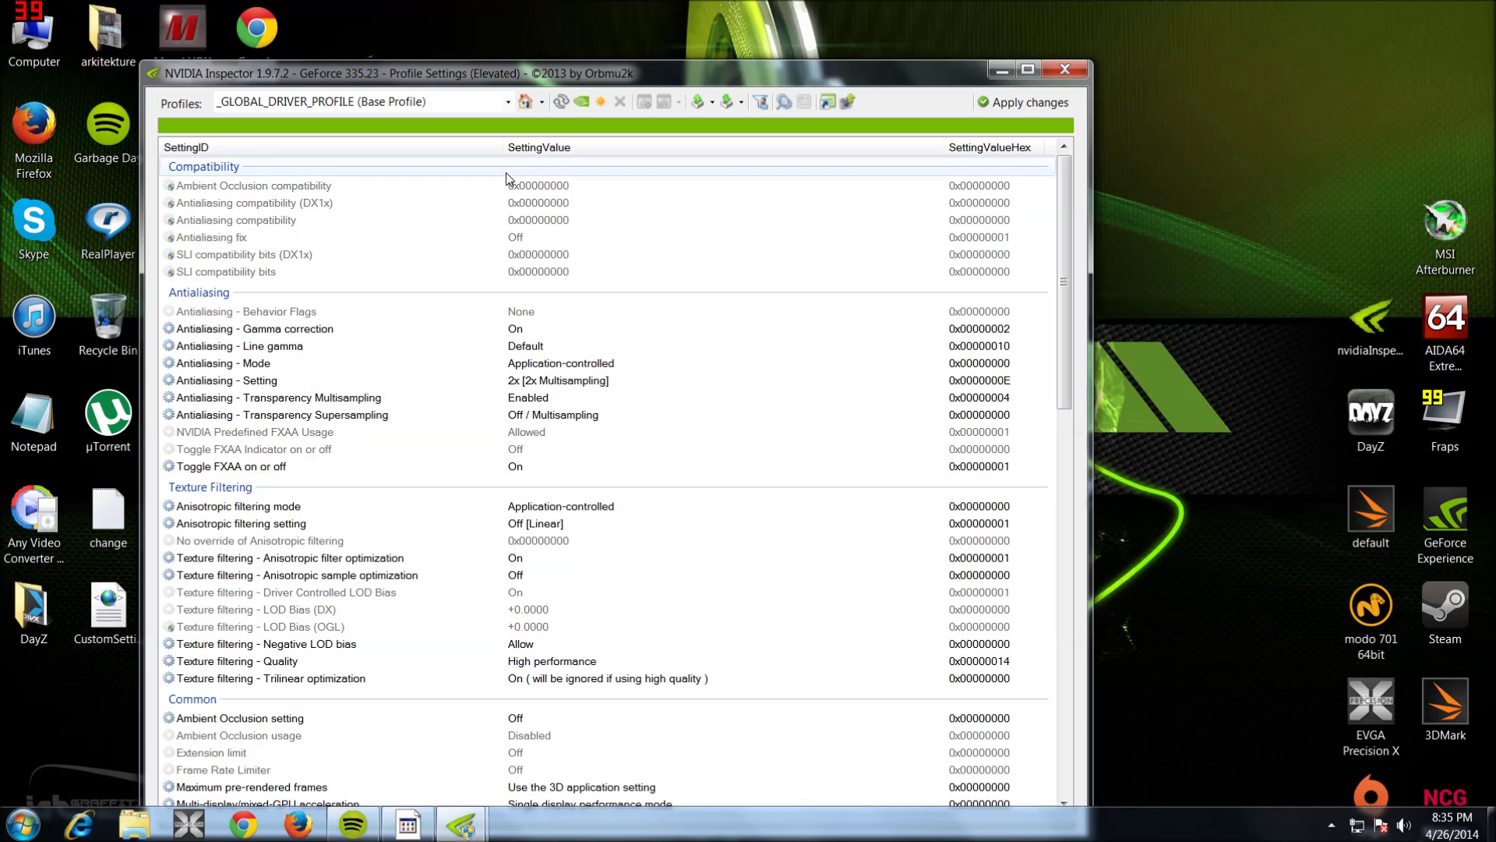
drag(493, 72, 589, 17)
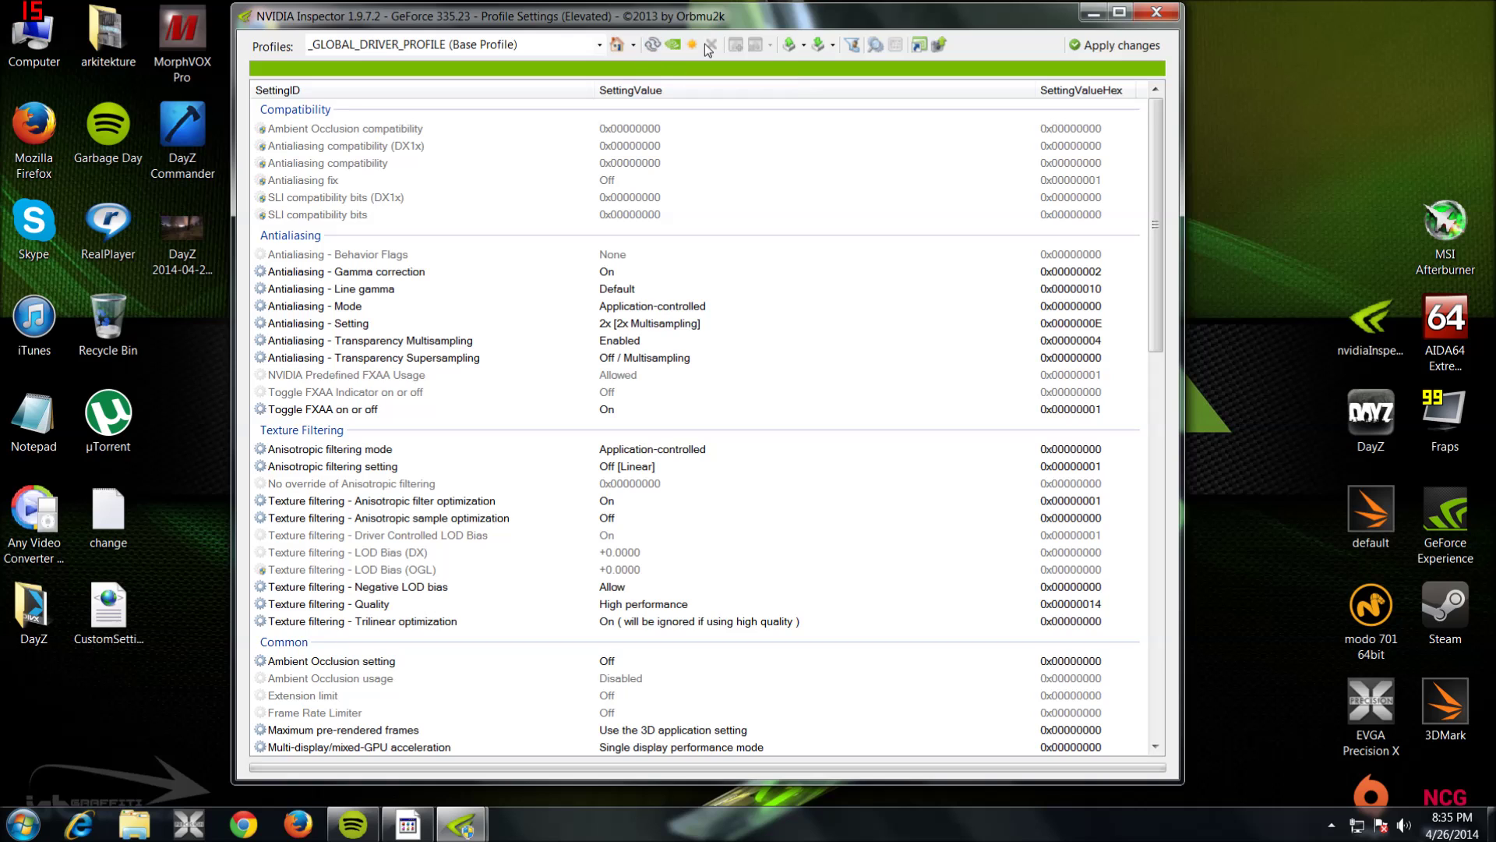
drag(483, 14, 567, 21)
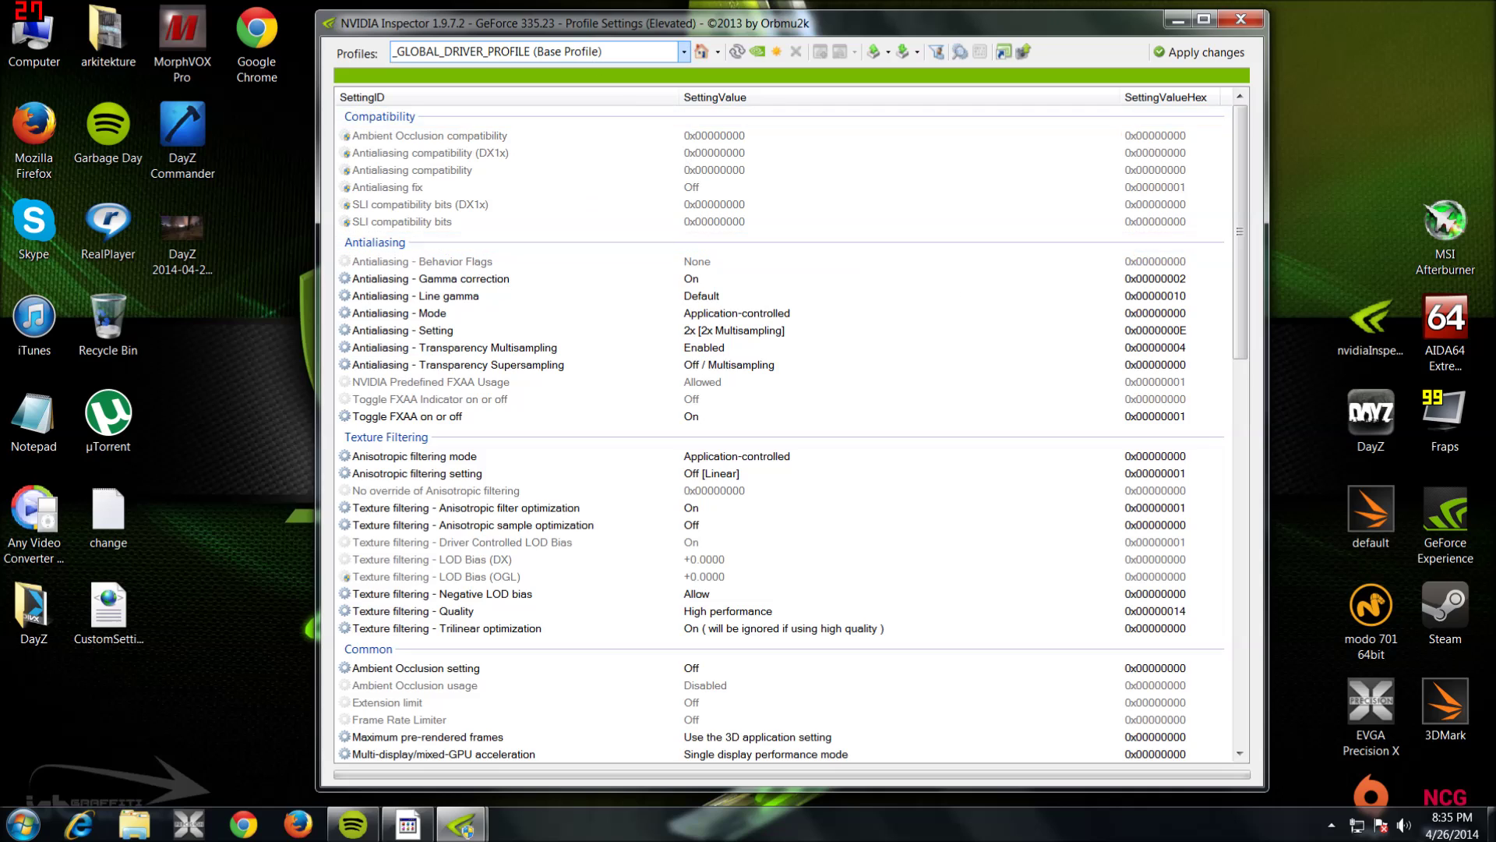
Browse in Explorer to F:\Steam\SteamApps\common\DayZ.
double_click(40, 49)
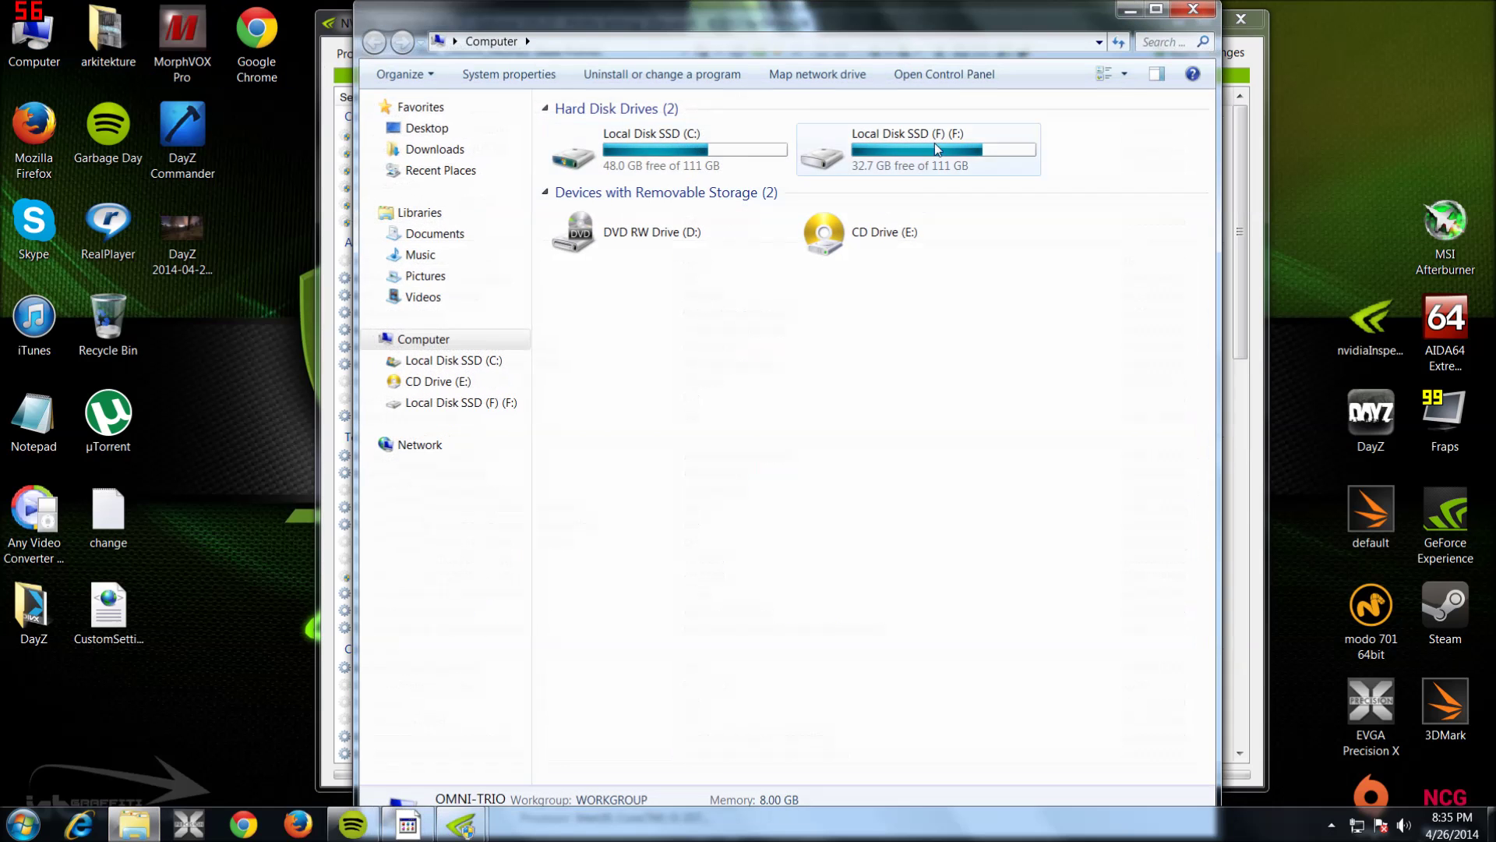
double_click(931, 141)
scroll(616, 512, down, 1)
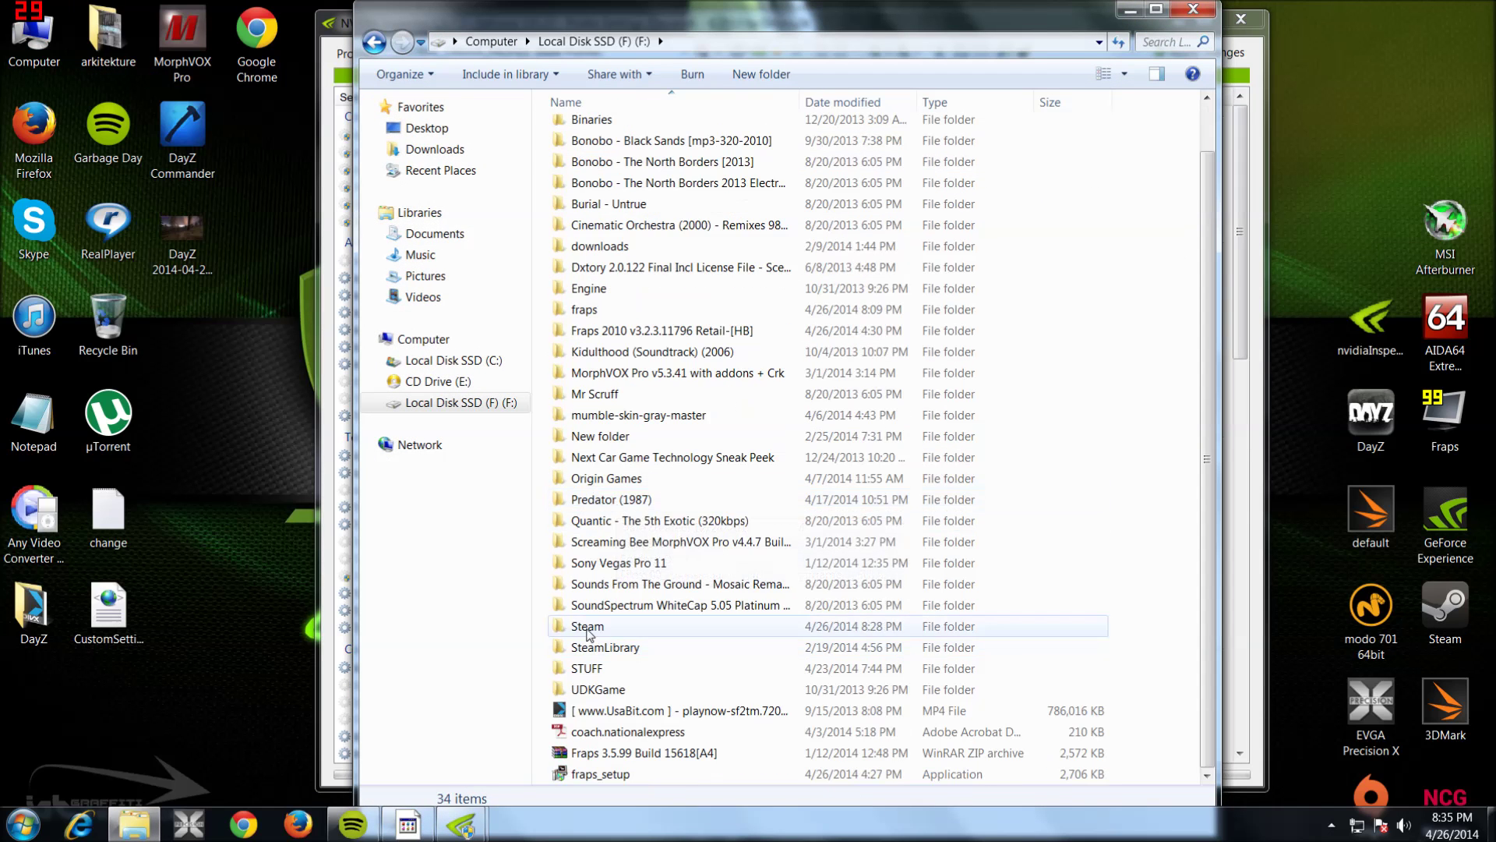
double_click(586, 618)
double_click(604, 533)
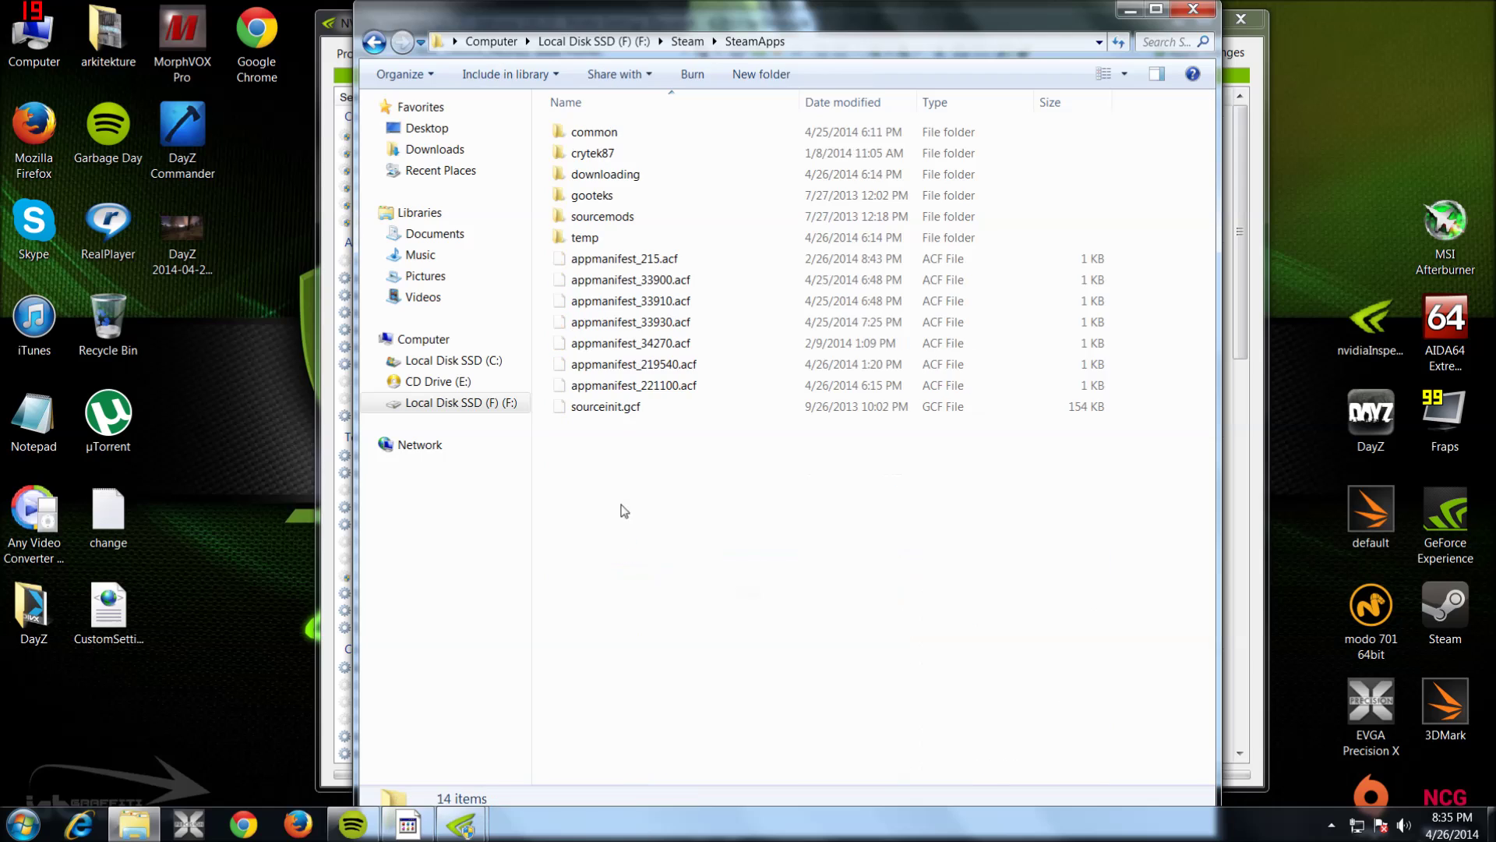
double_click(613, 131)
double_click(586, 257)
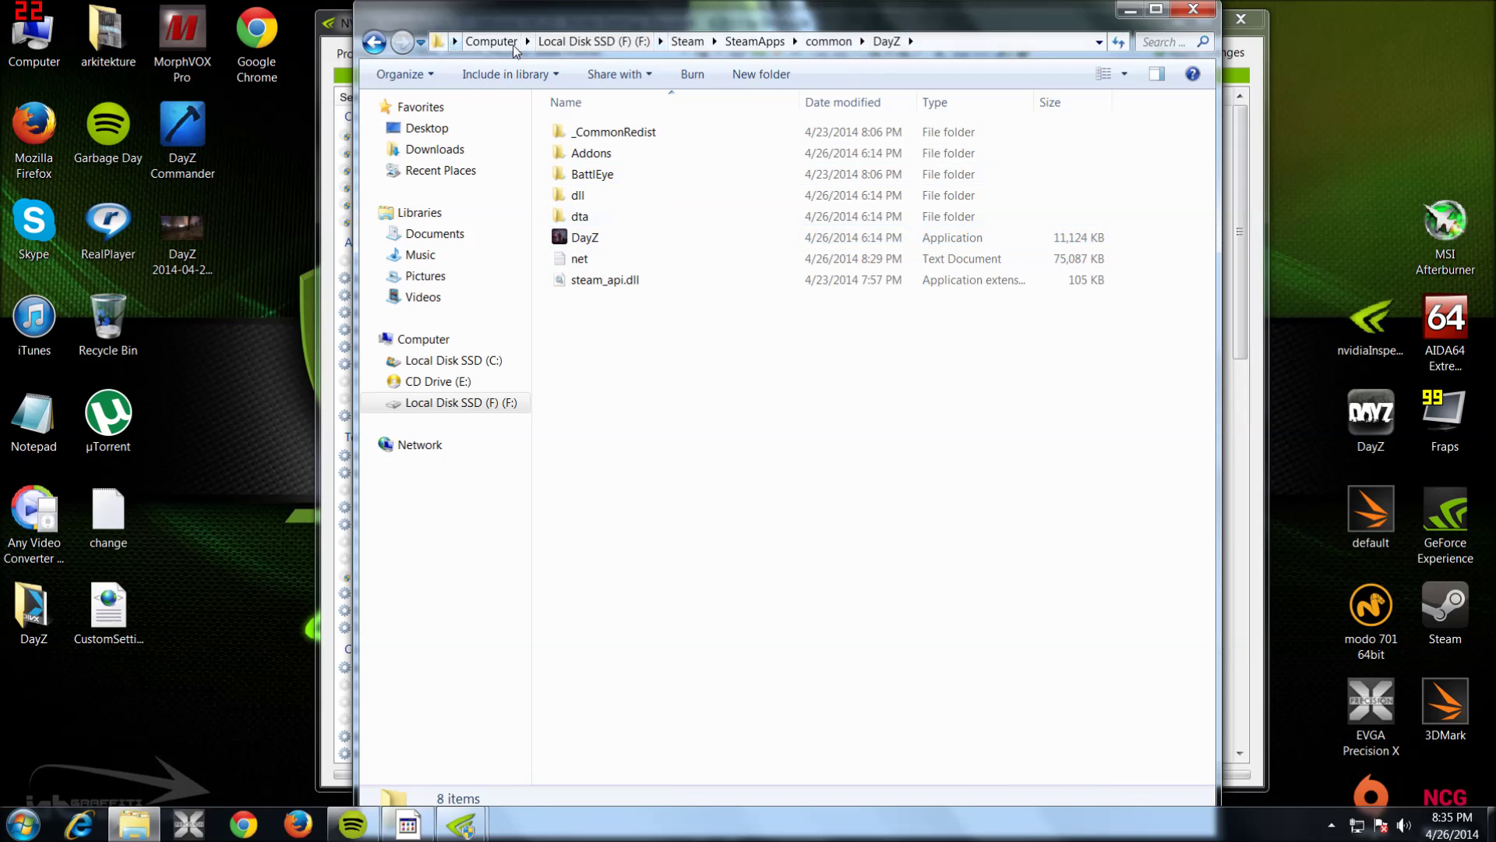
Copy the DayZ folder's address and close Explorer.
right_click(961, 44)
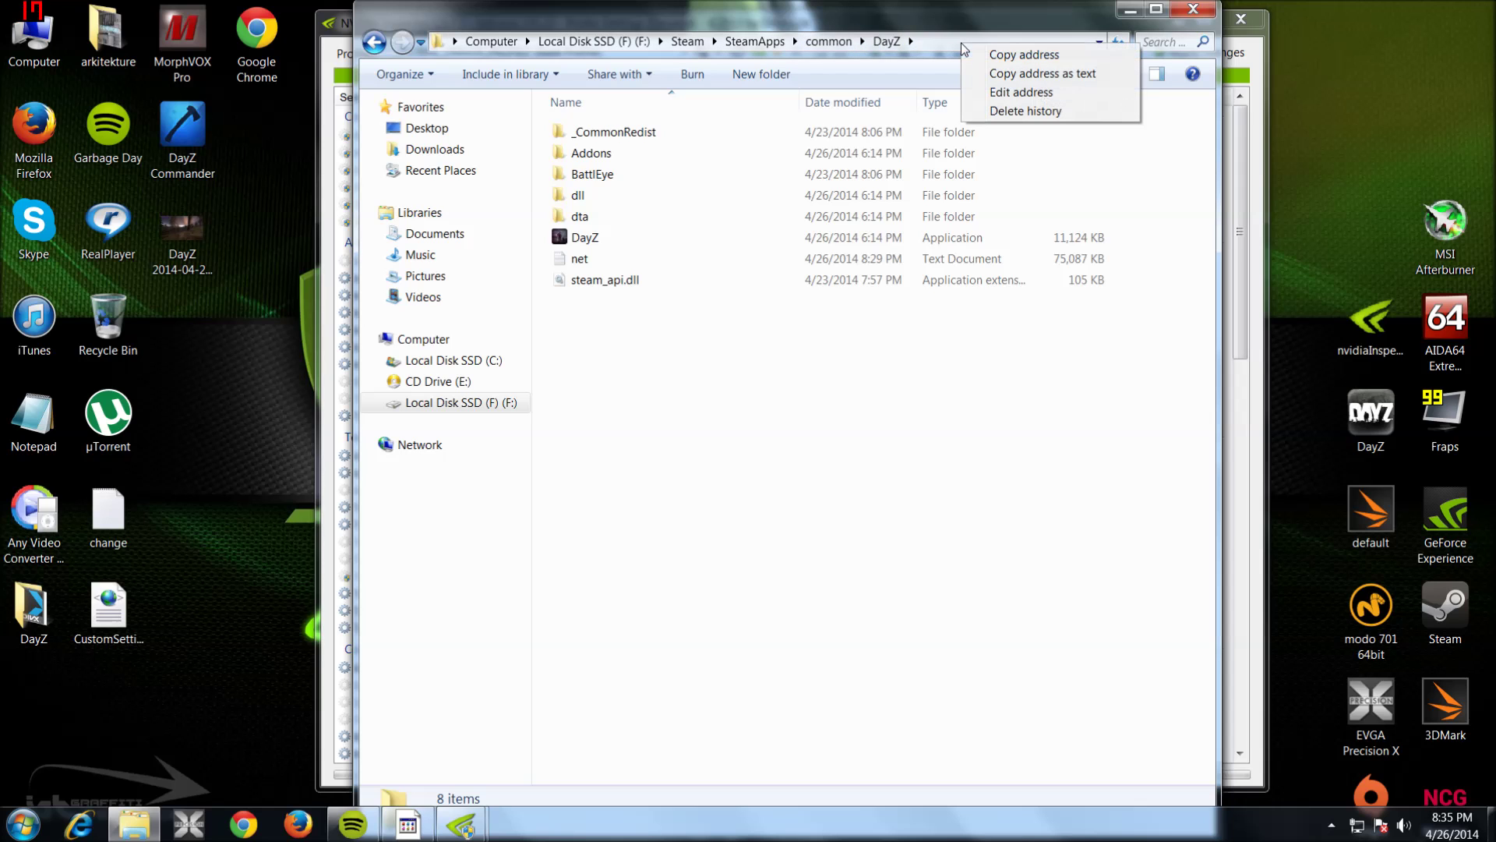
click(1024, 52)
click(1193, 10)
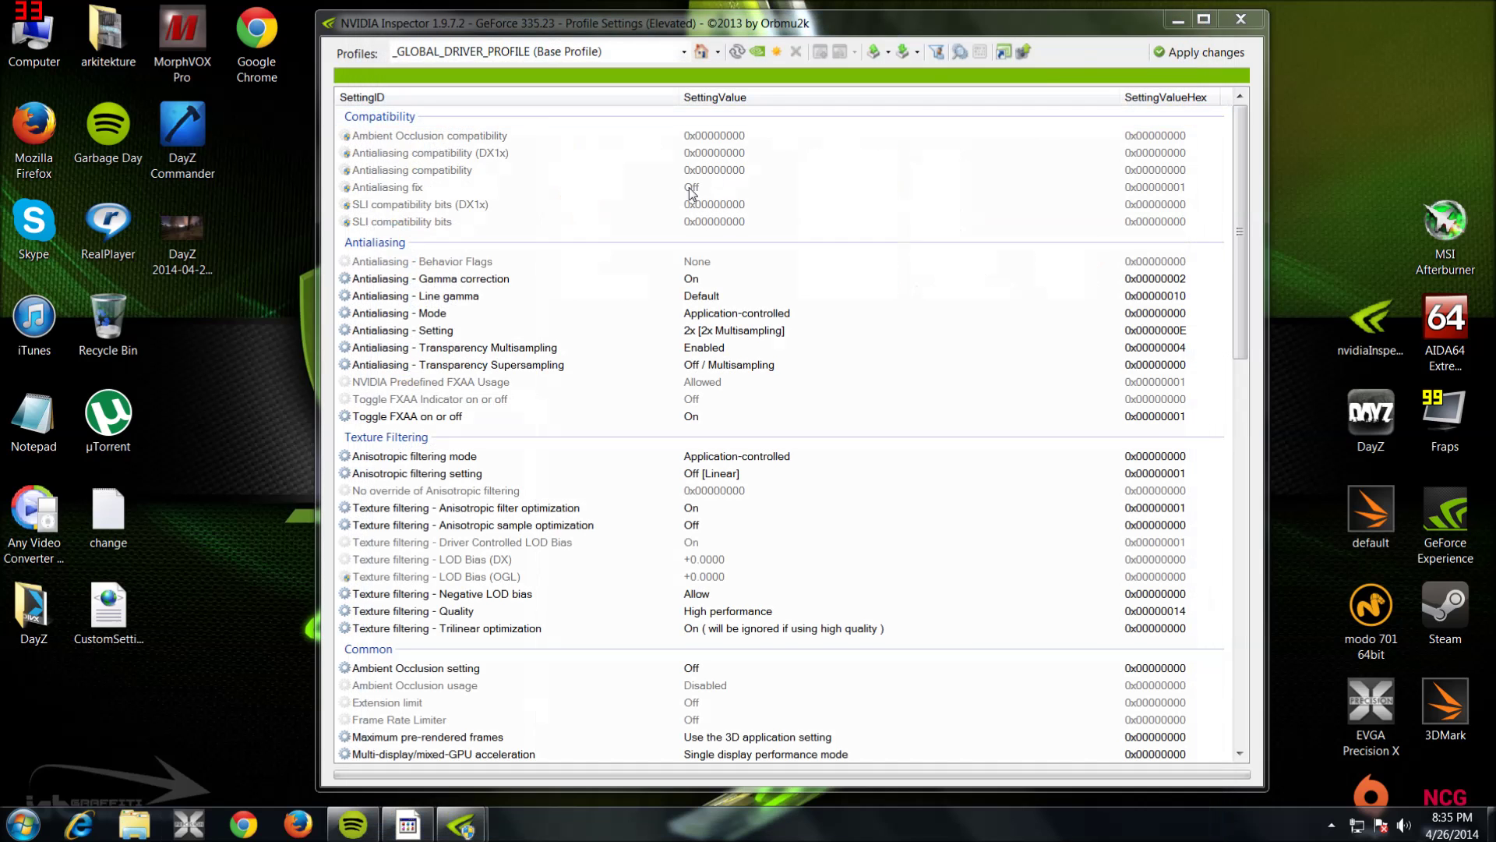
Paste the DayZ path into the Profiles box, trimming it to F:\Steam\SteamApps\common\DayZ.
click(603, 52)
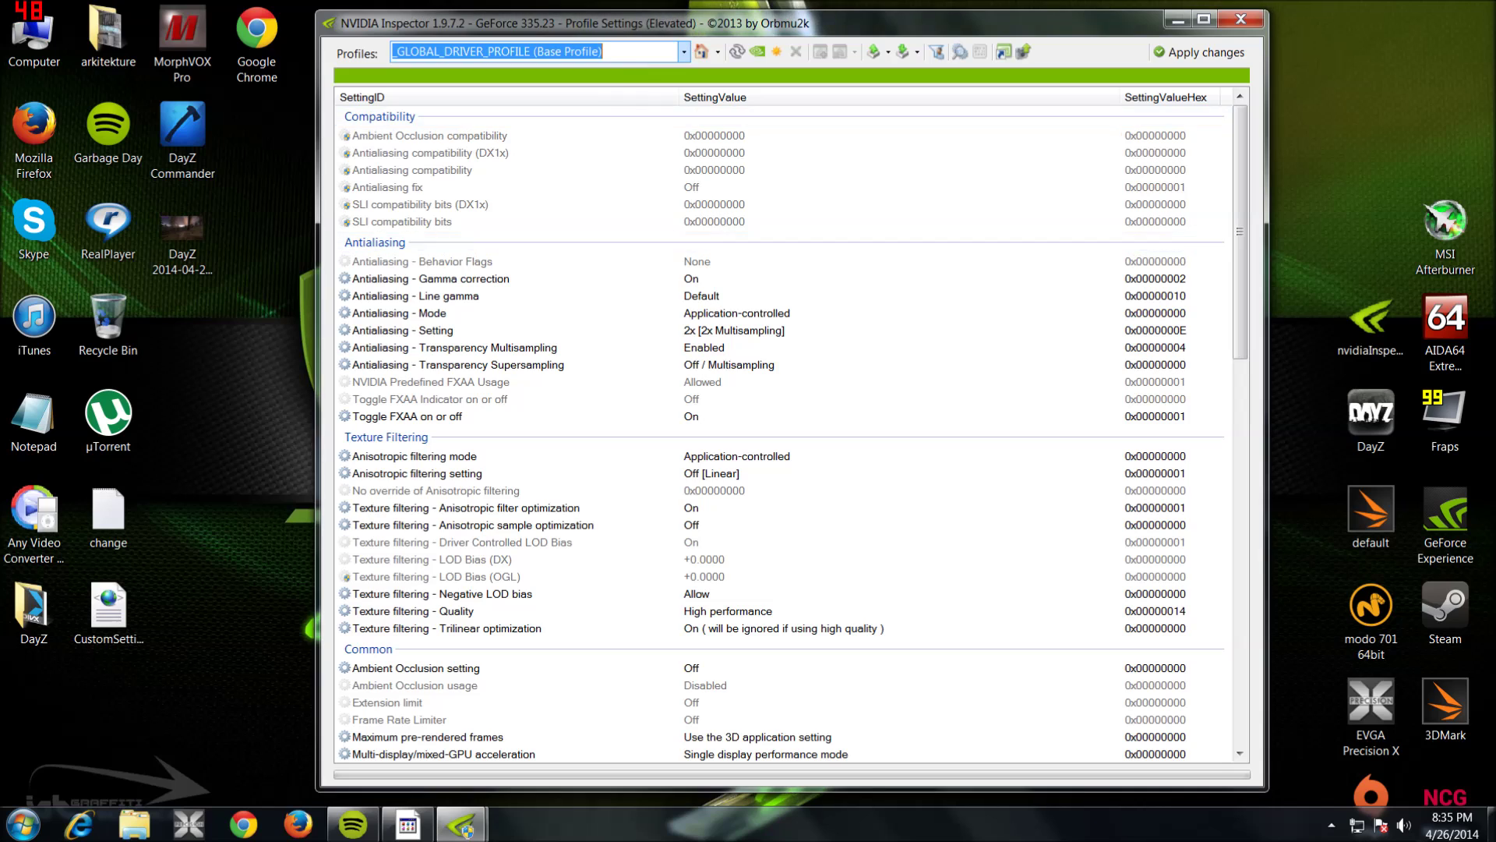
key(ctrl+v)
right_click(455, 52)
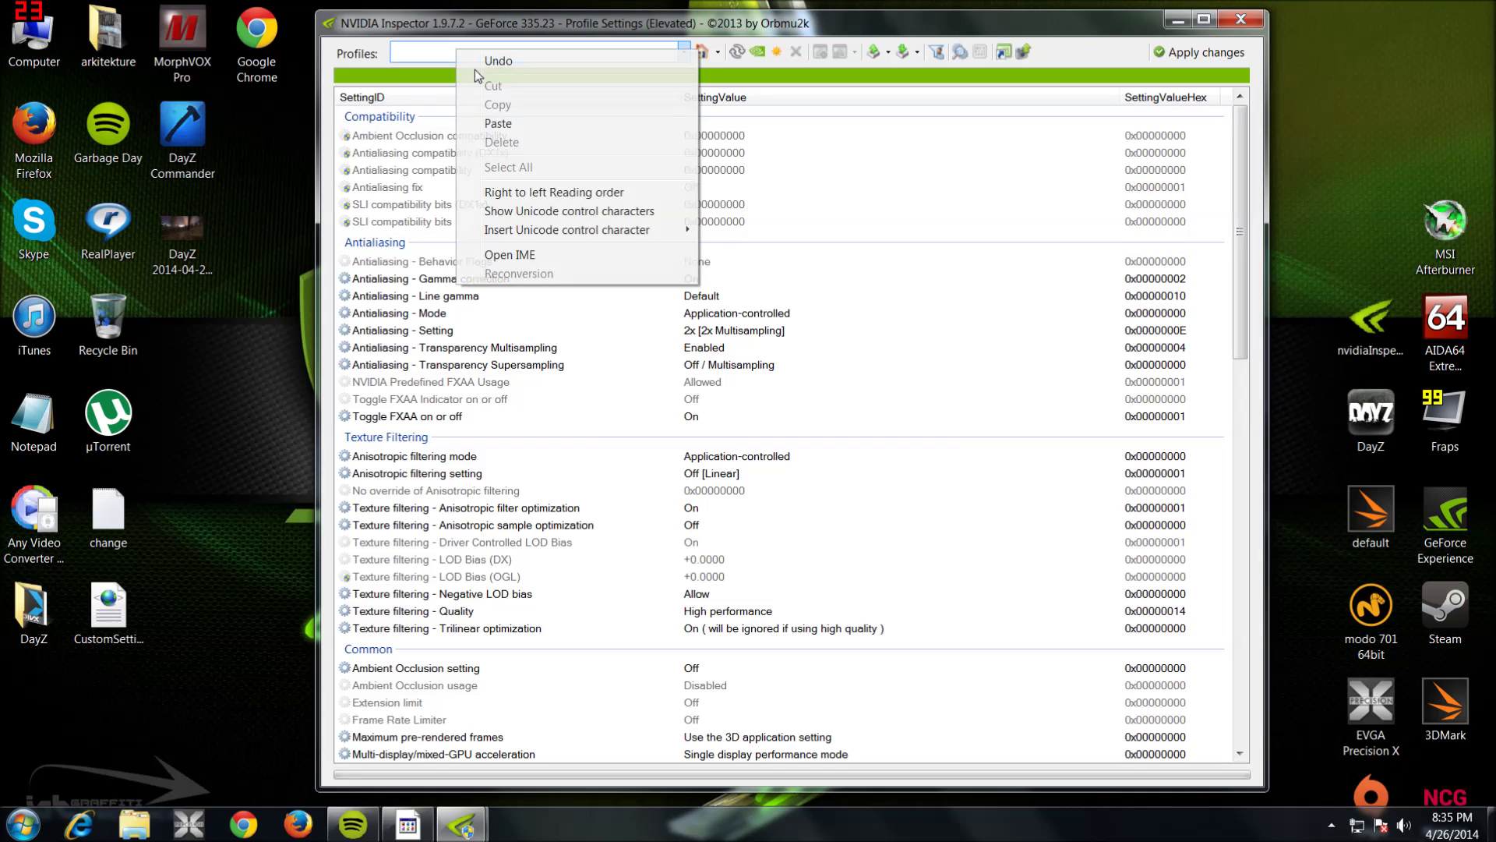
click(498, 123)
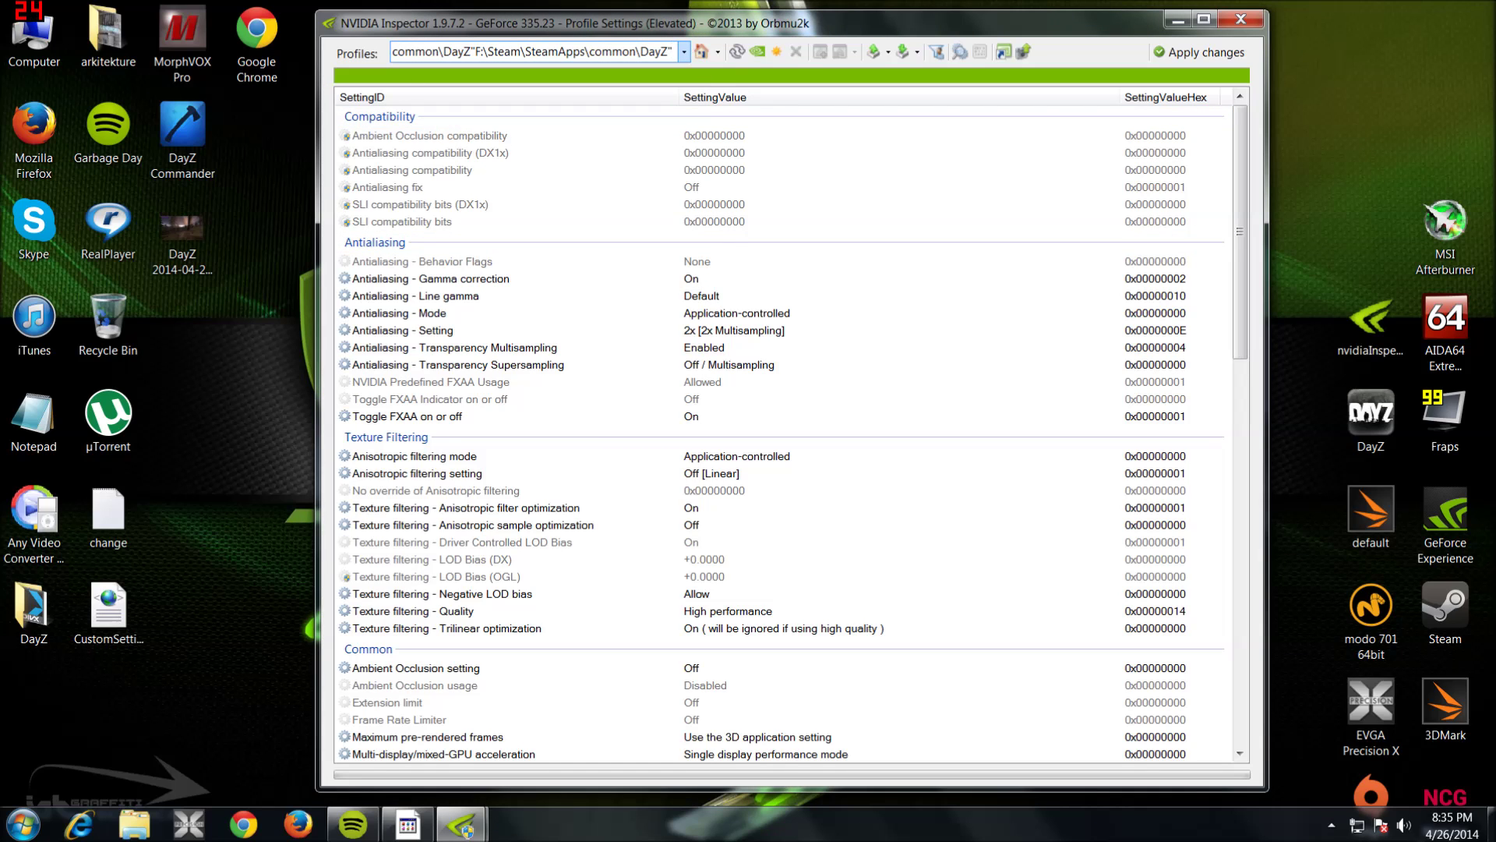
key(BackSpace)
key(BackSpace)
key(BackSpace)
key(BackSpace)
key(BackSpace)
key(BackSpace)
key(BackSpace)
key(BackSpace)
key(BackSpace)
key(BackSpace)
key(BackSpace)
key(BackSpace)
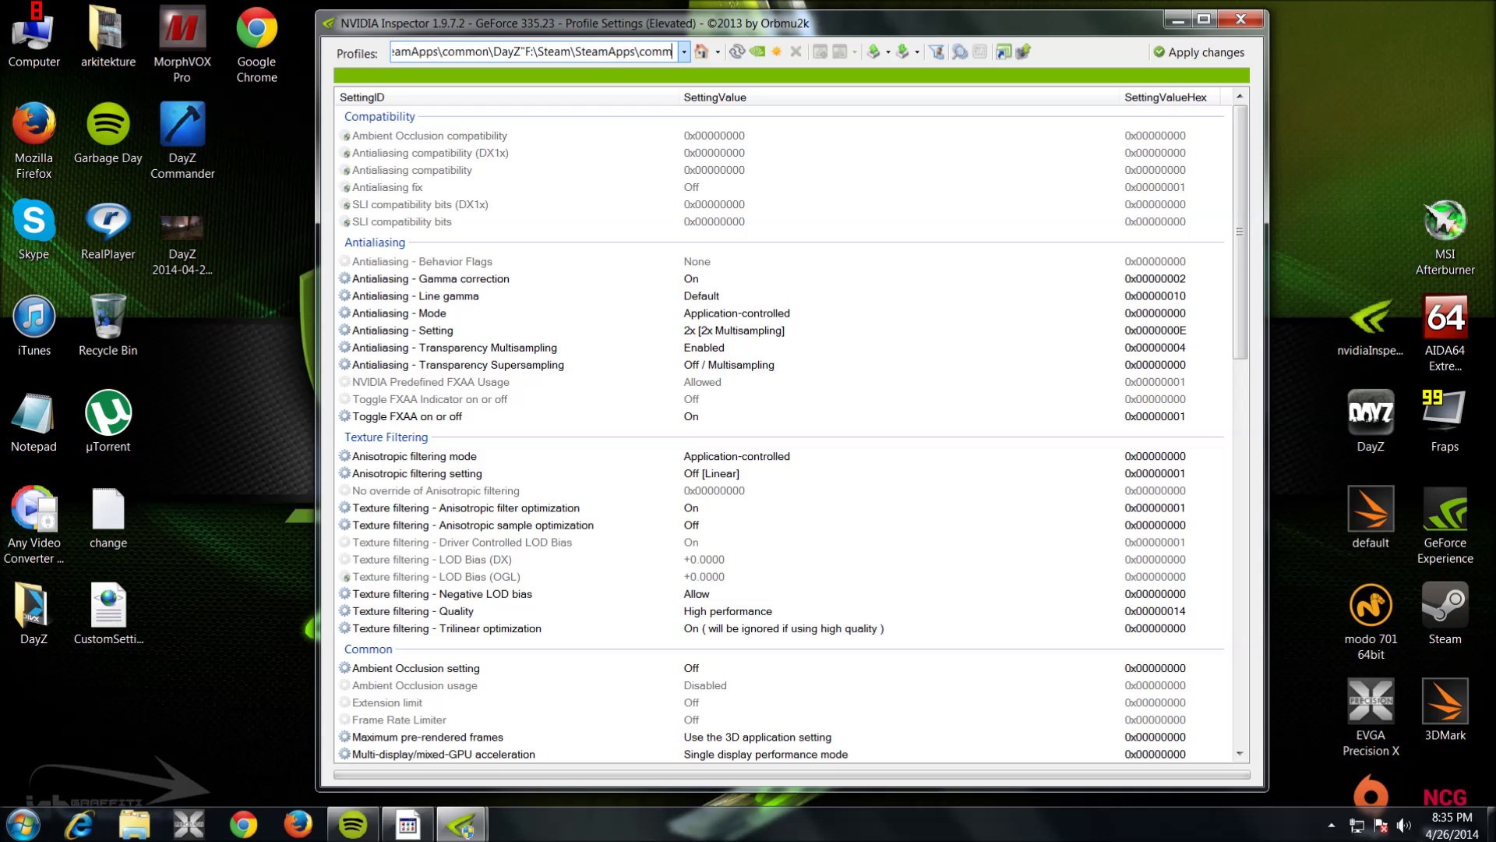
key(BackSpace)
key(BackSpace)
key(BackSpace)
key(BackSpace)
key(BackSpace)
key(BackSpace)
key(BackSpace)
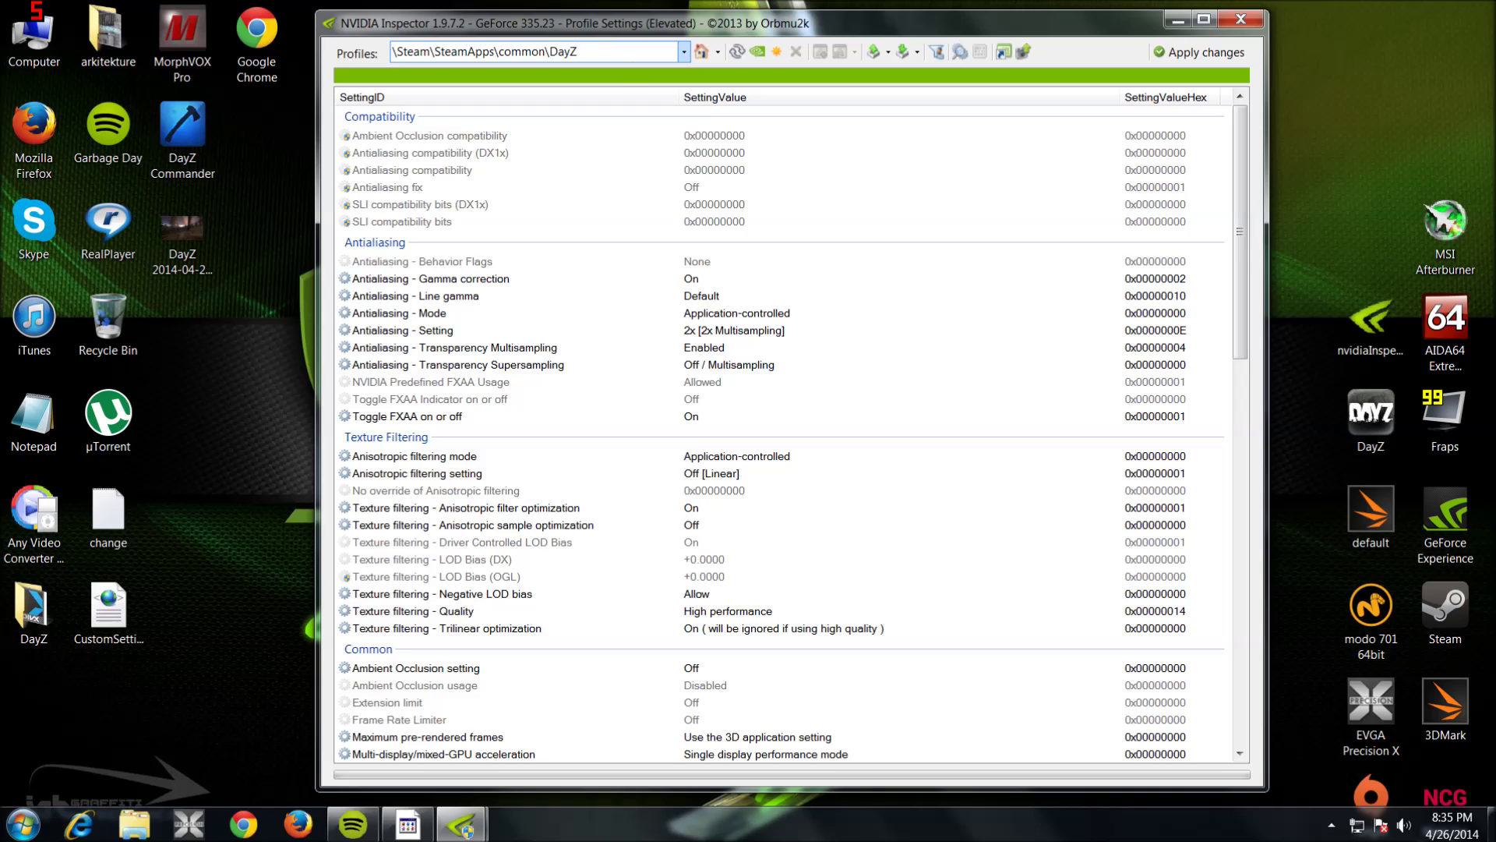
key(ctrl+a)
key(End)
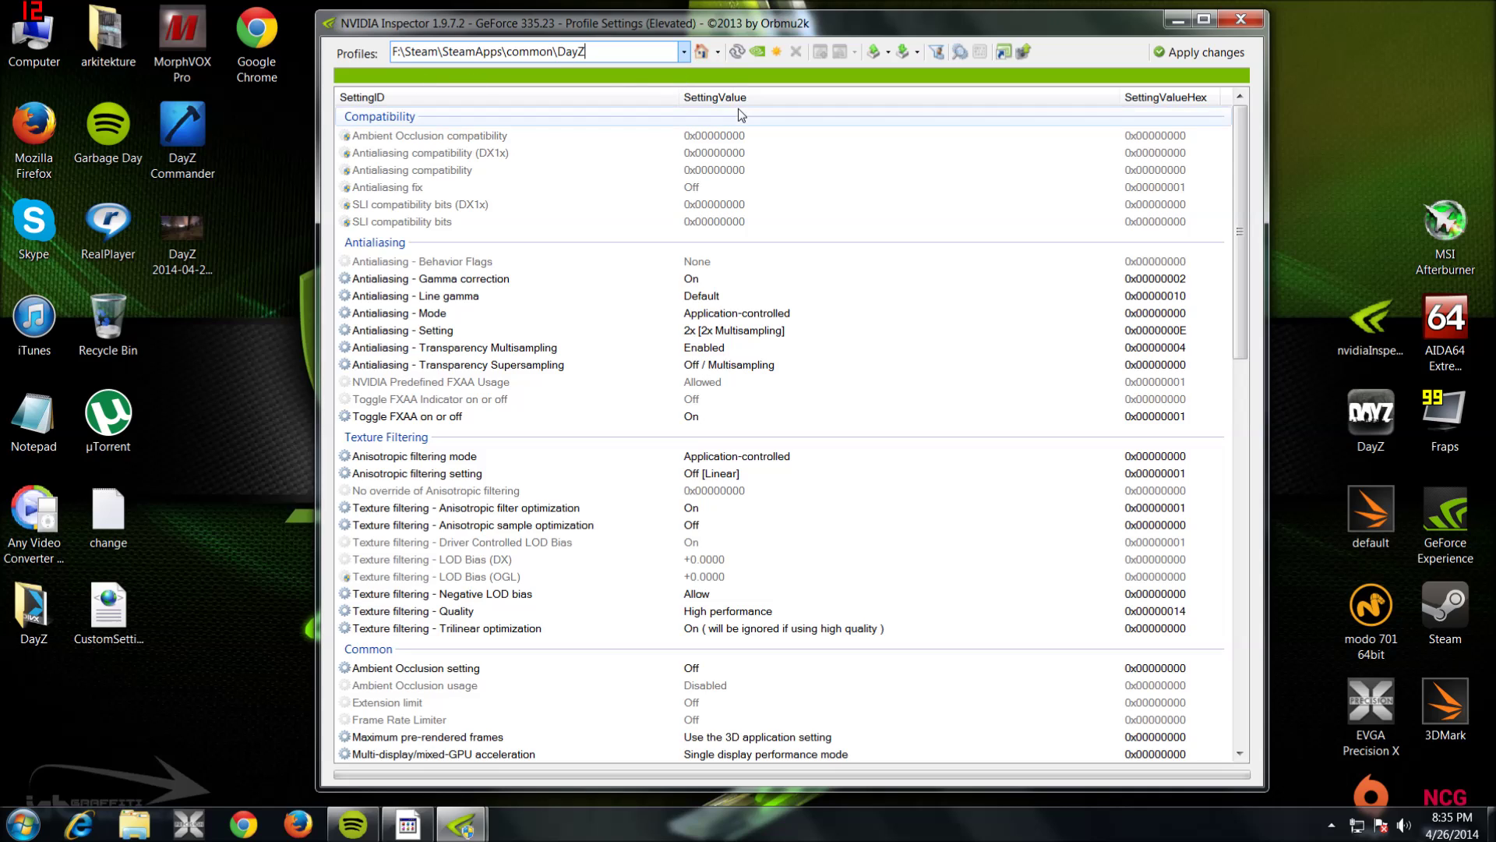
click(488, 138)
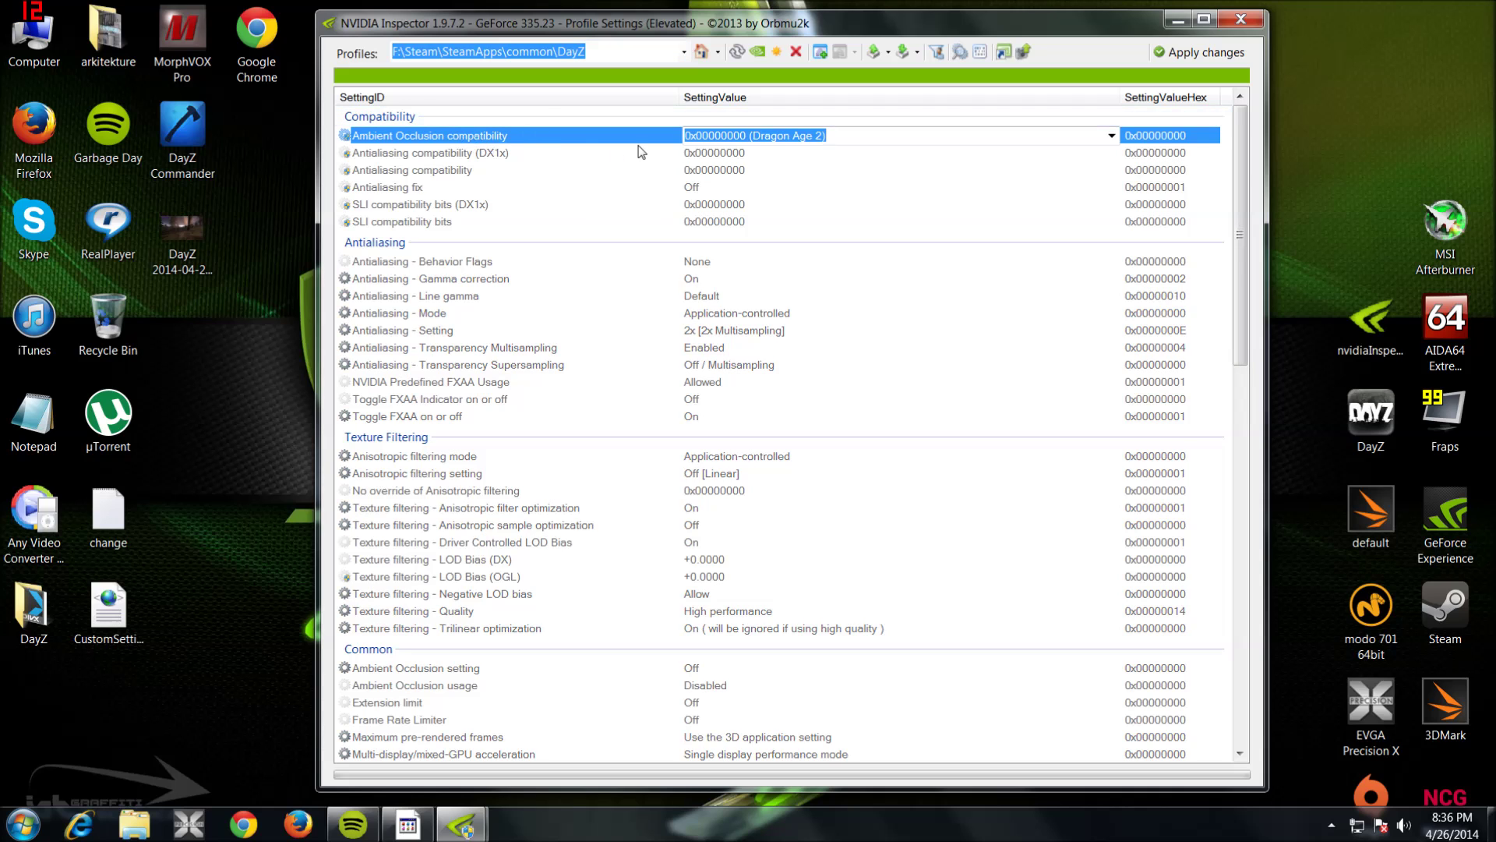
Set Ambient Occlusion compatibility to 0x00000013 (ArmA 2, Operation Arrowhead).
click(1111, 137)
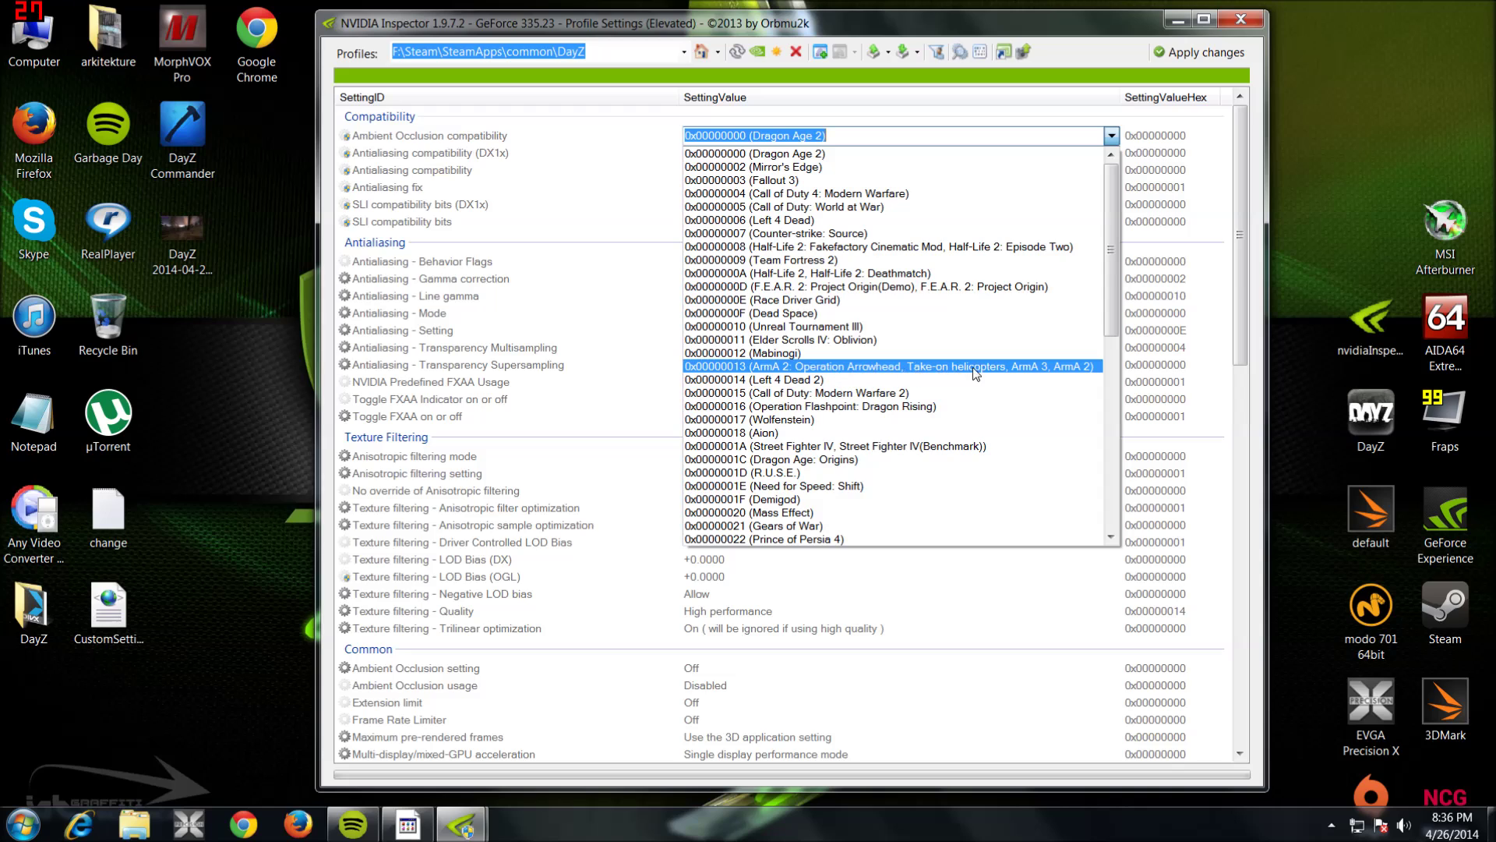
click(754, 371)
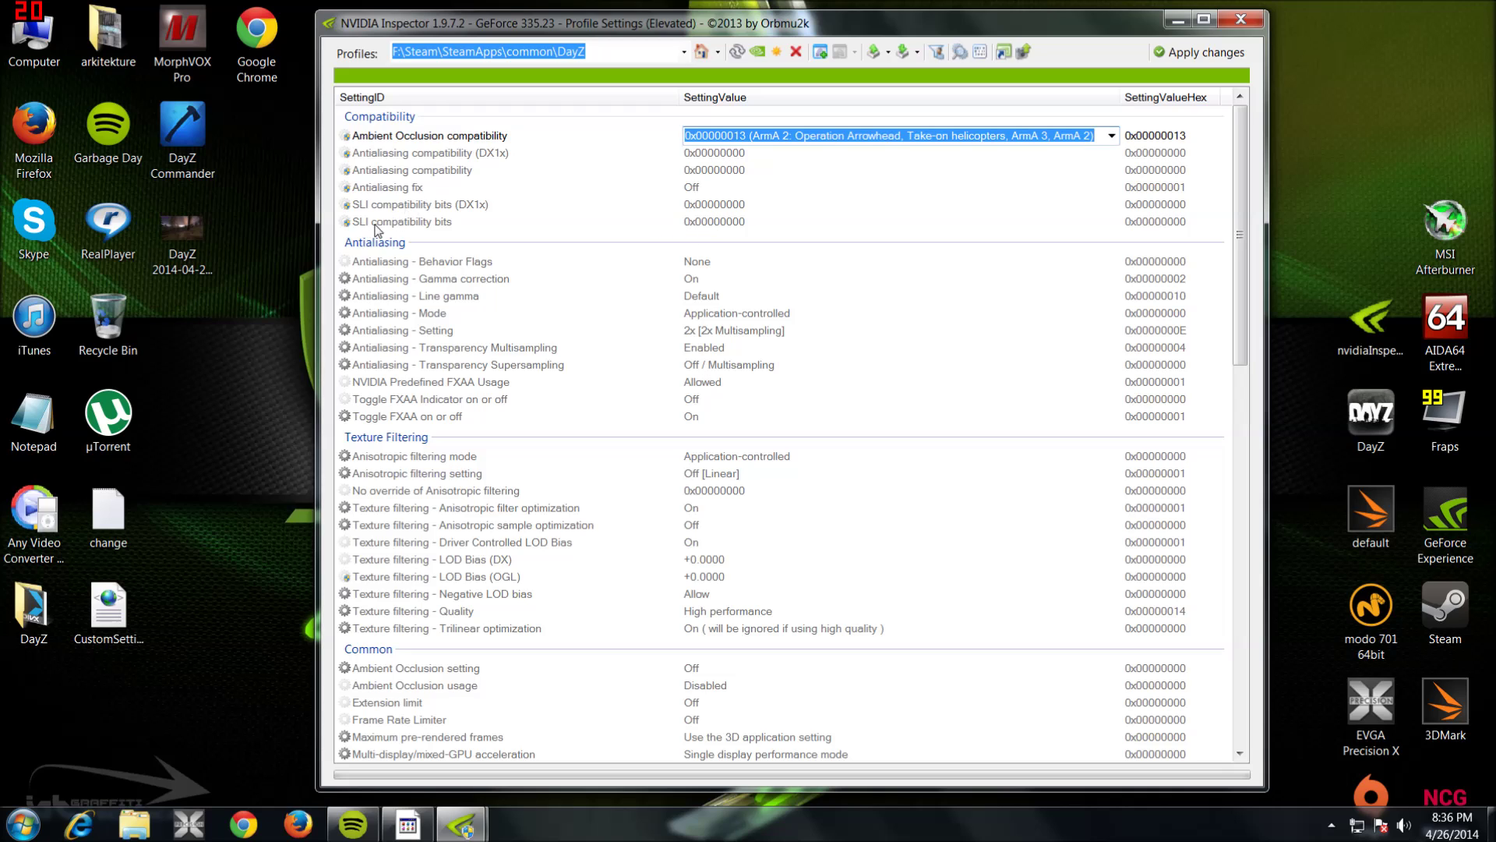
Set SLI compatibility bits to 0x02506405 (Crysis, ArmA 2: Operation Arrowhead).
click(741, 221)
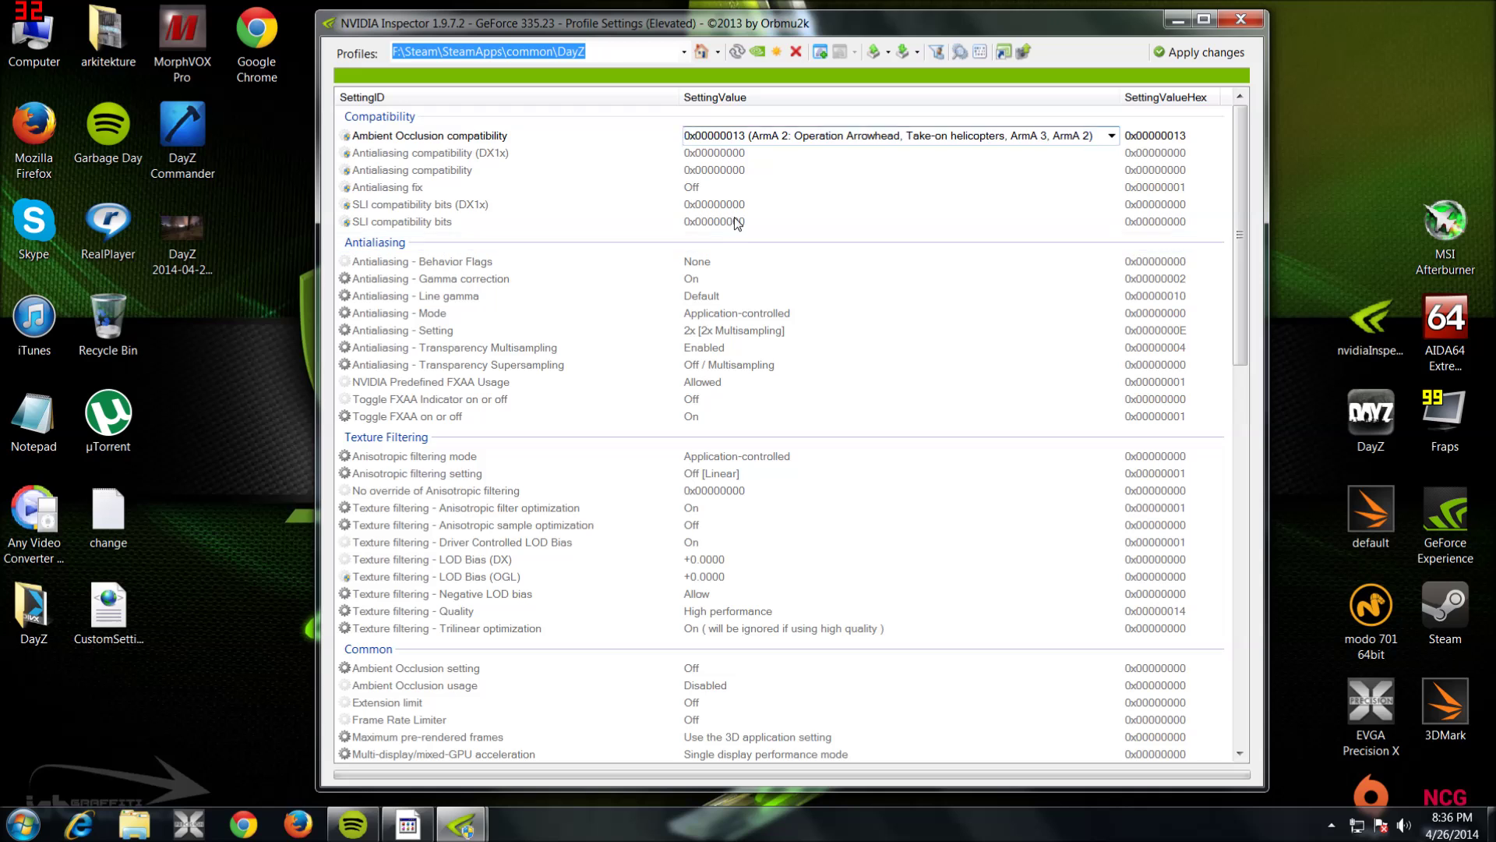
click(1111, 223)
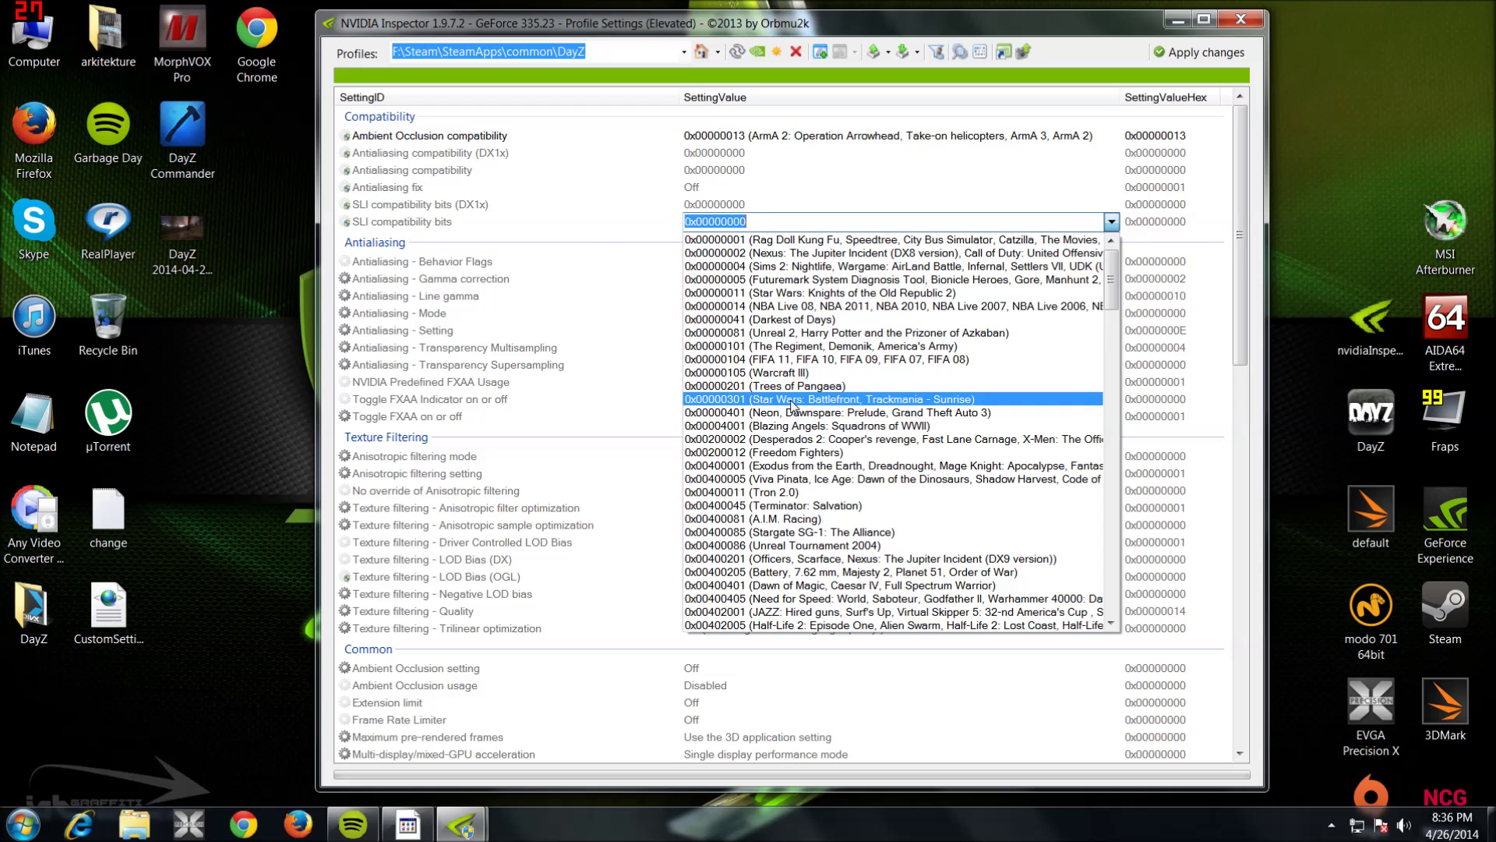
scroll(916, 554, down, 5)
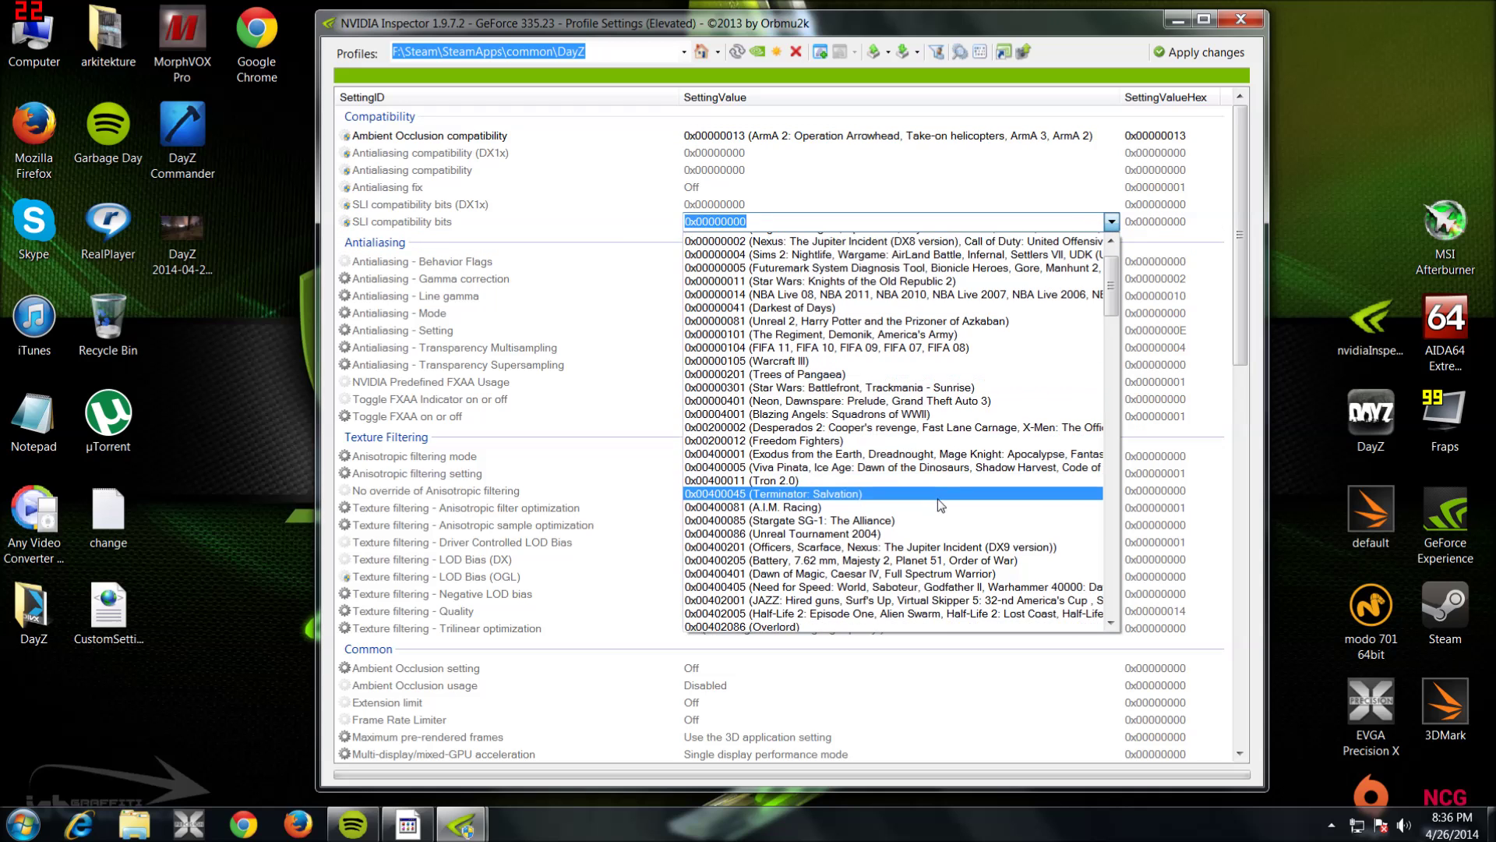
scroll(915, 549, down, 8)
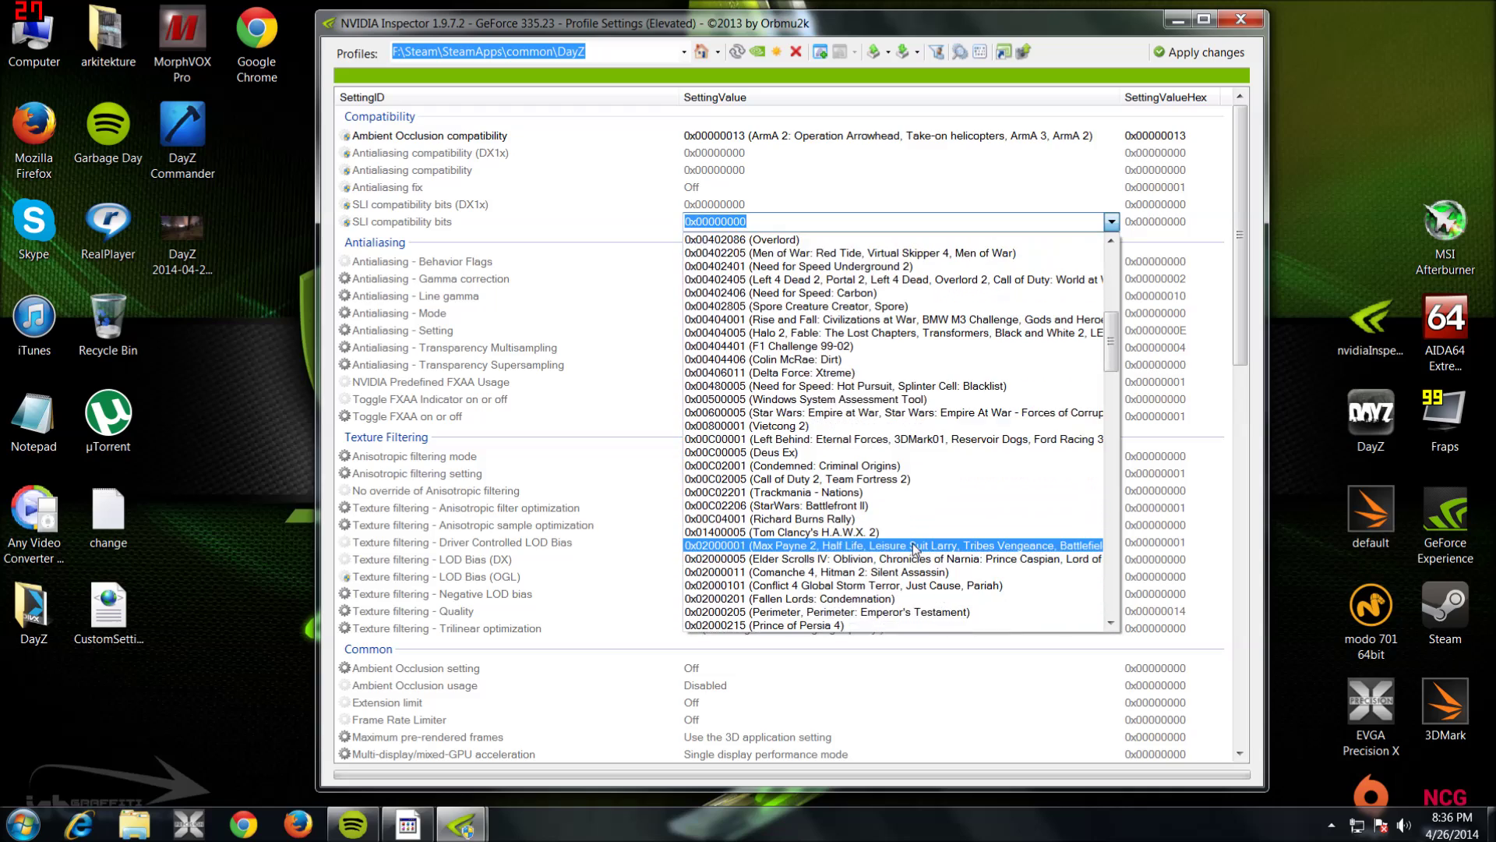
scroll(914, 549, down, 8)
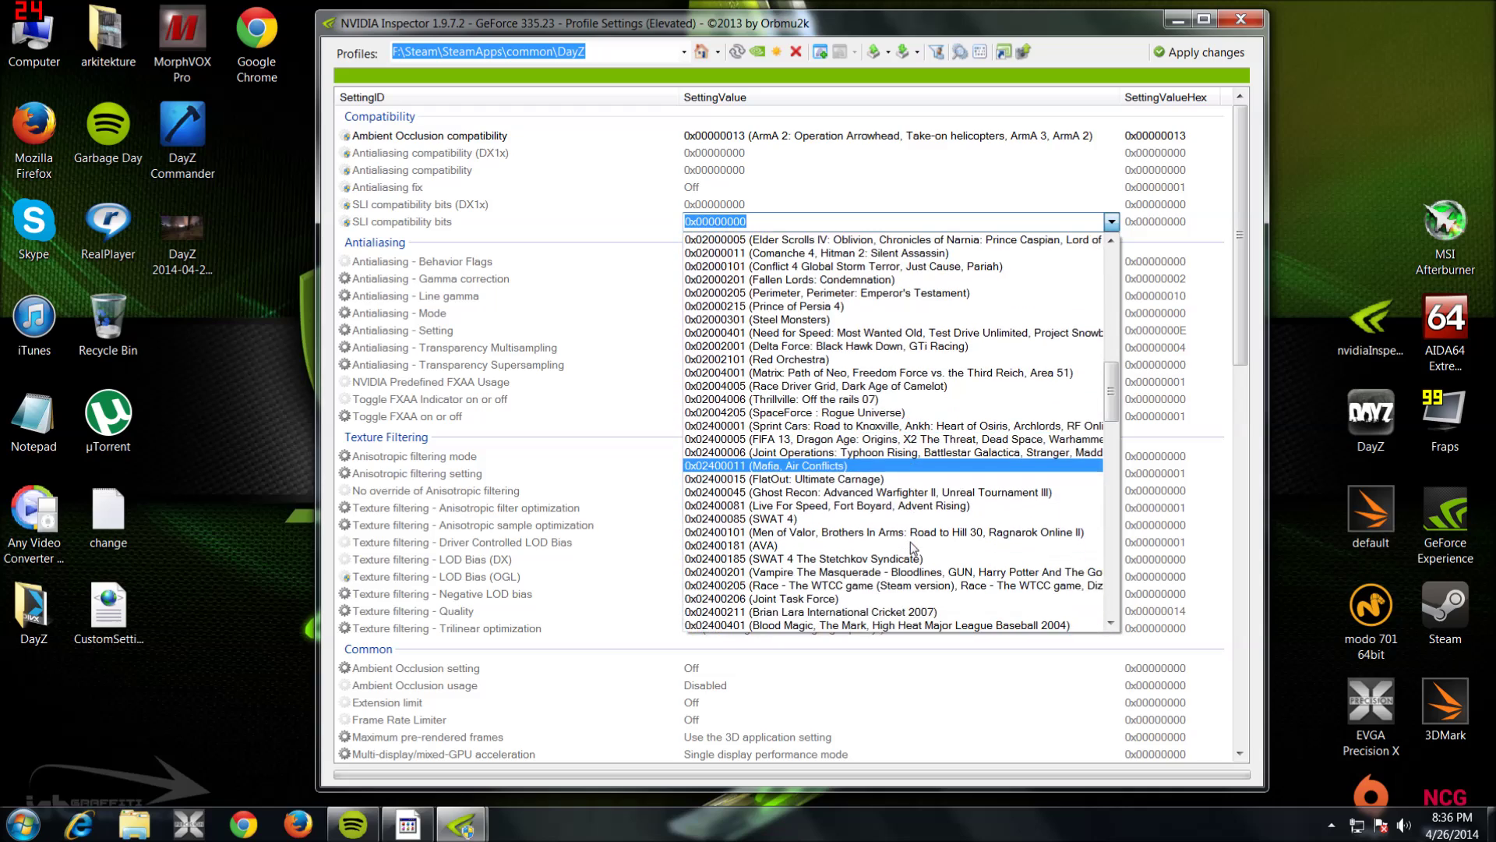
scroll(910, 539, down, 5)
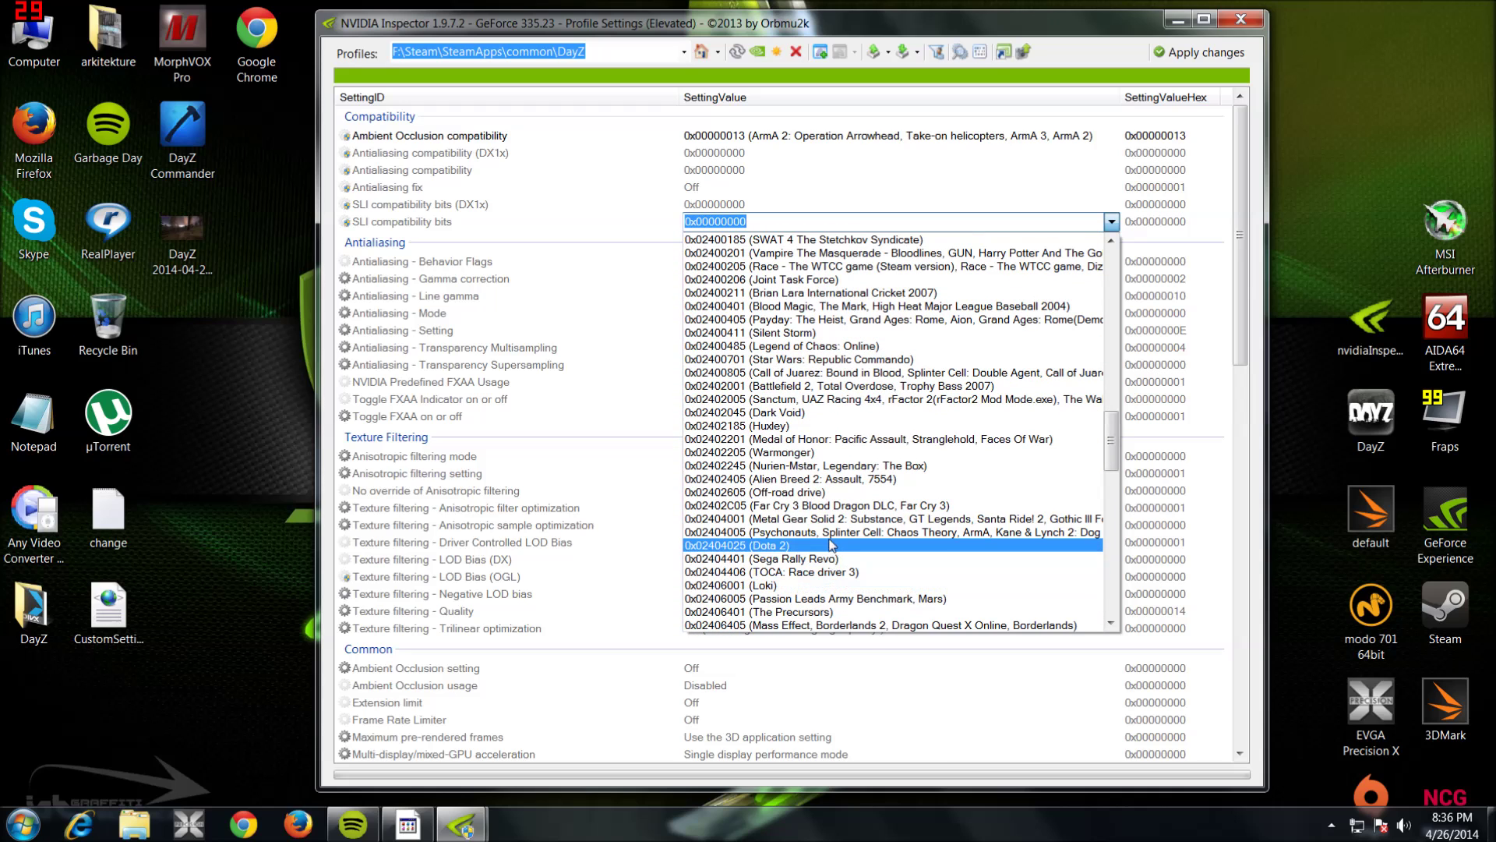
scroll(827, 545, down, 2)
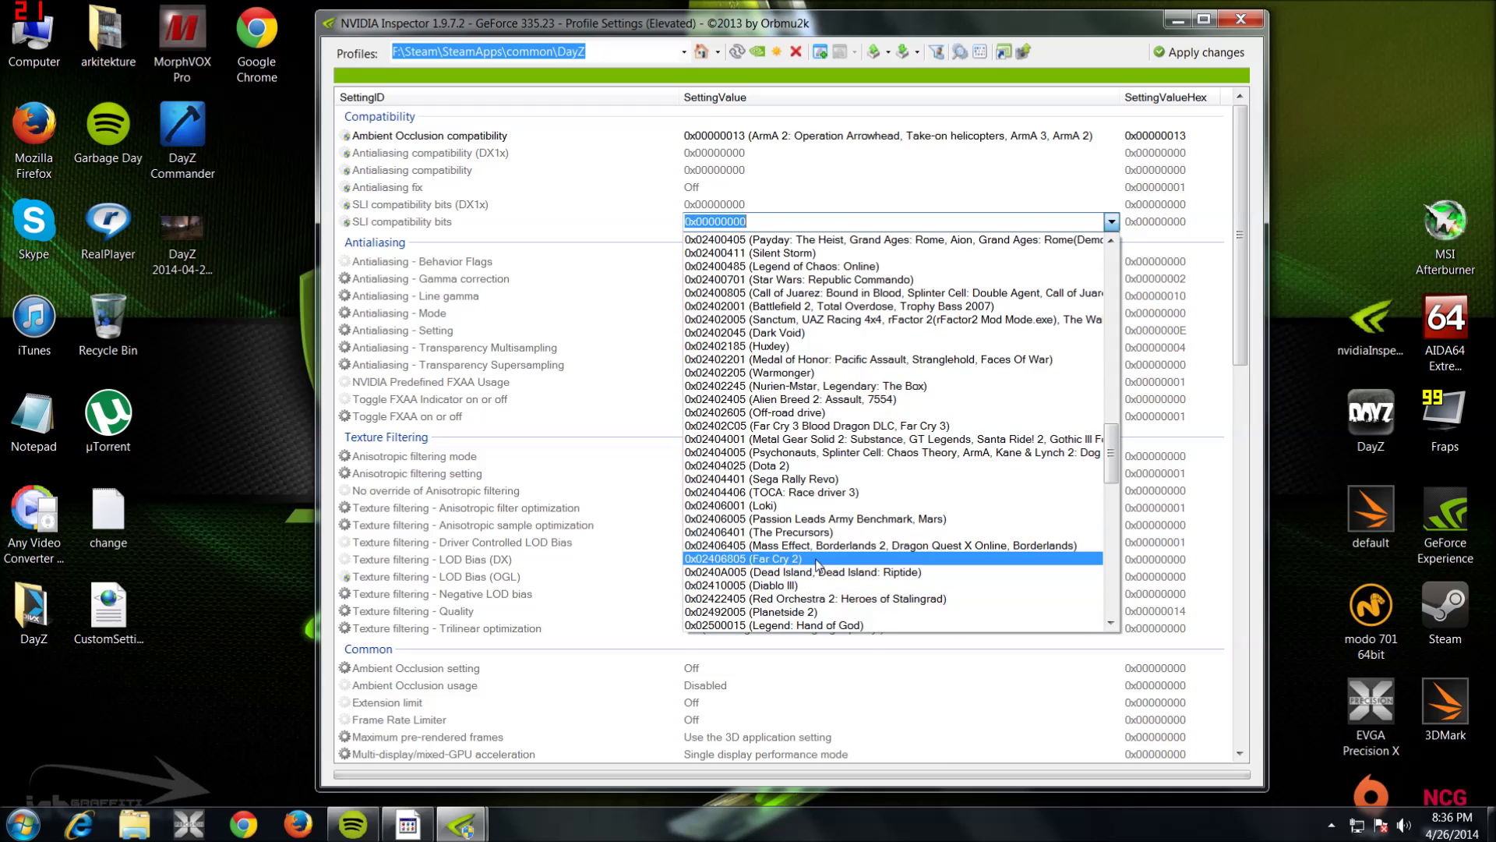
scroll(842, 559, down, 3)
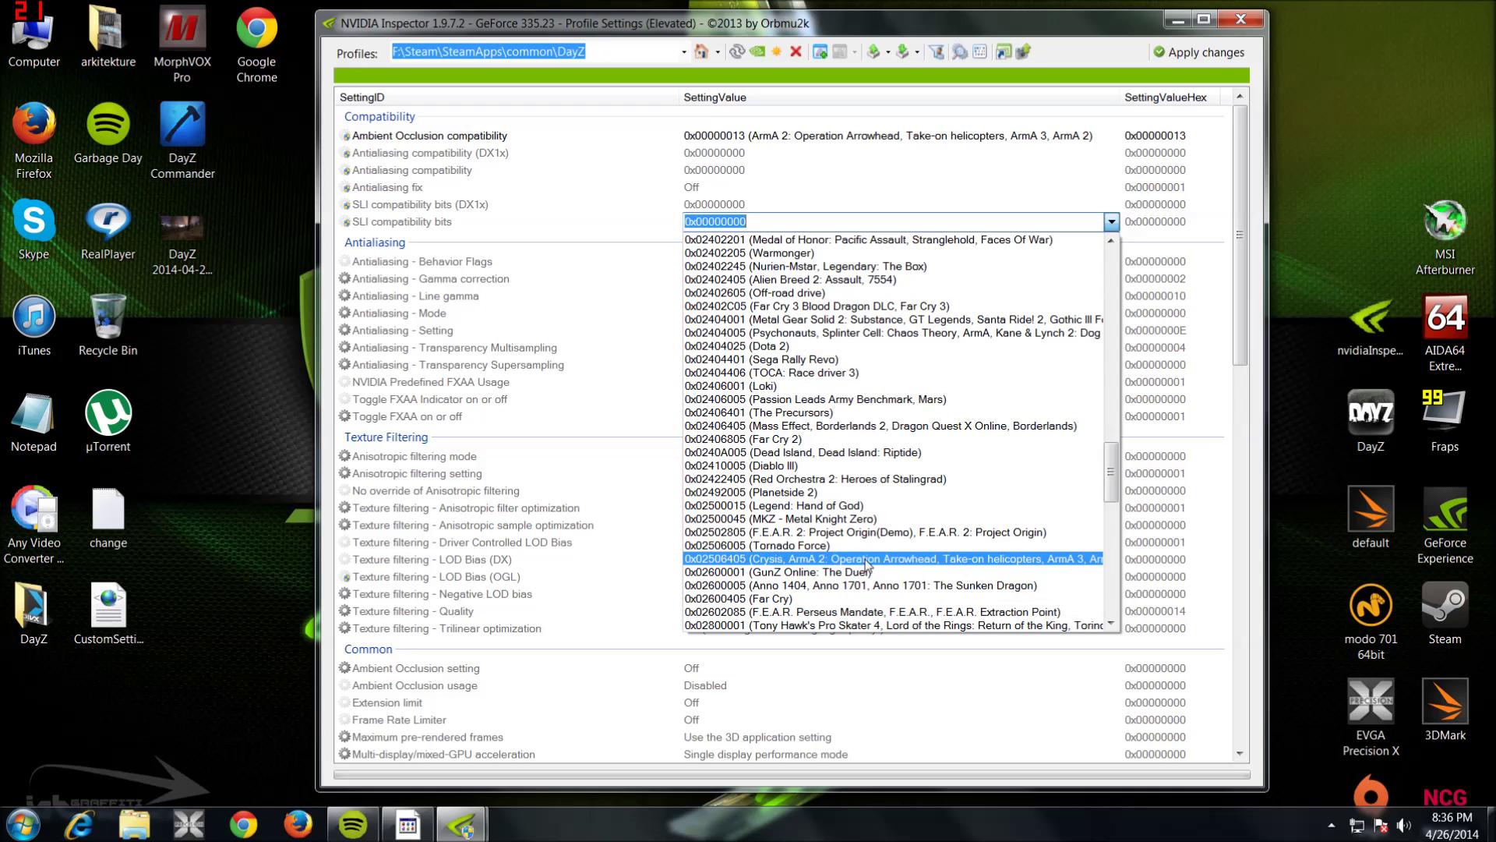
click(885, 559)
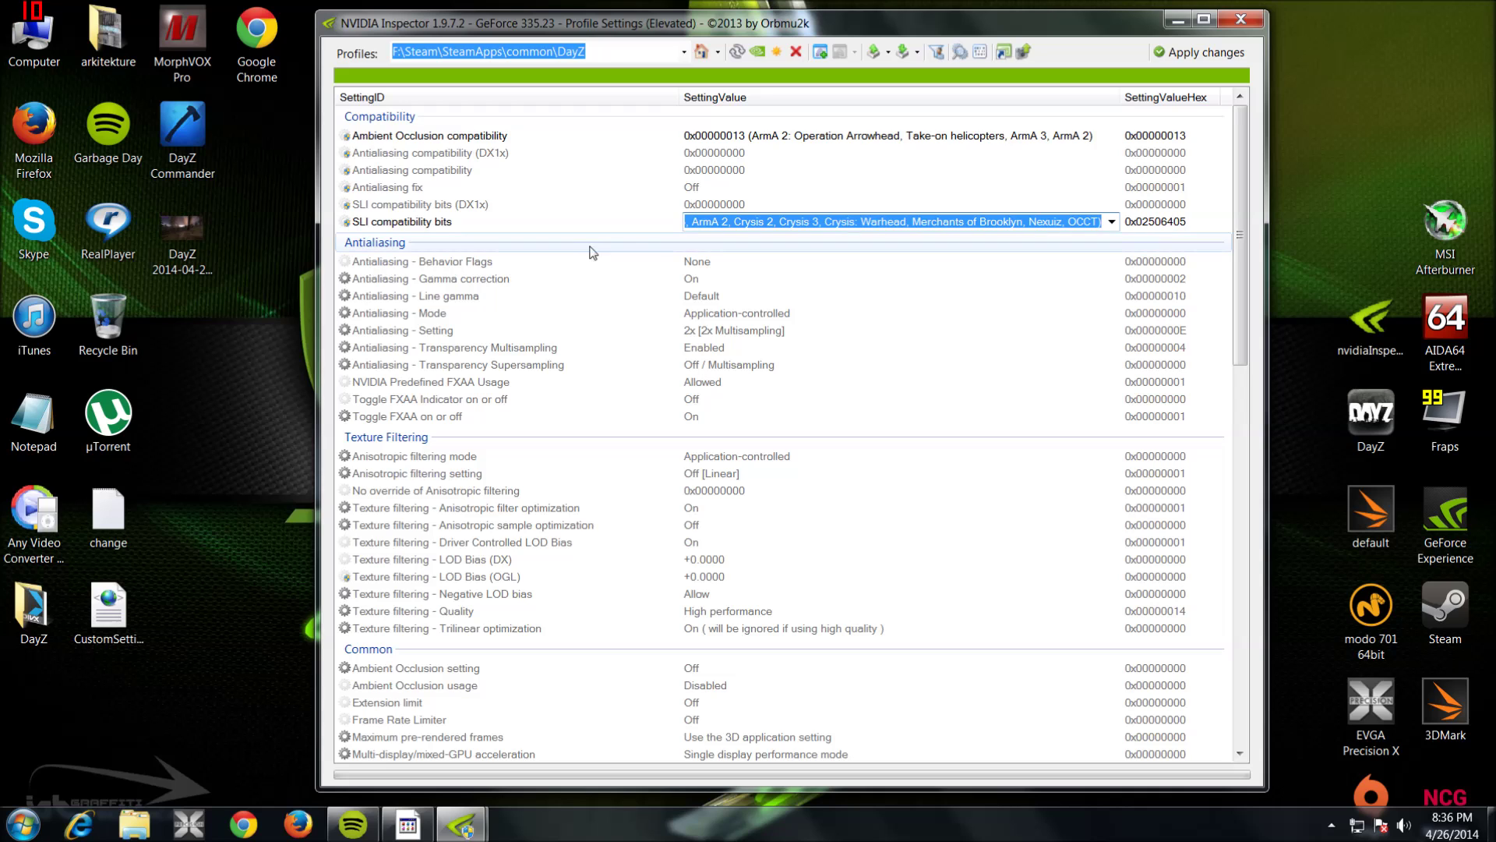
click(503, 259)
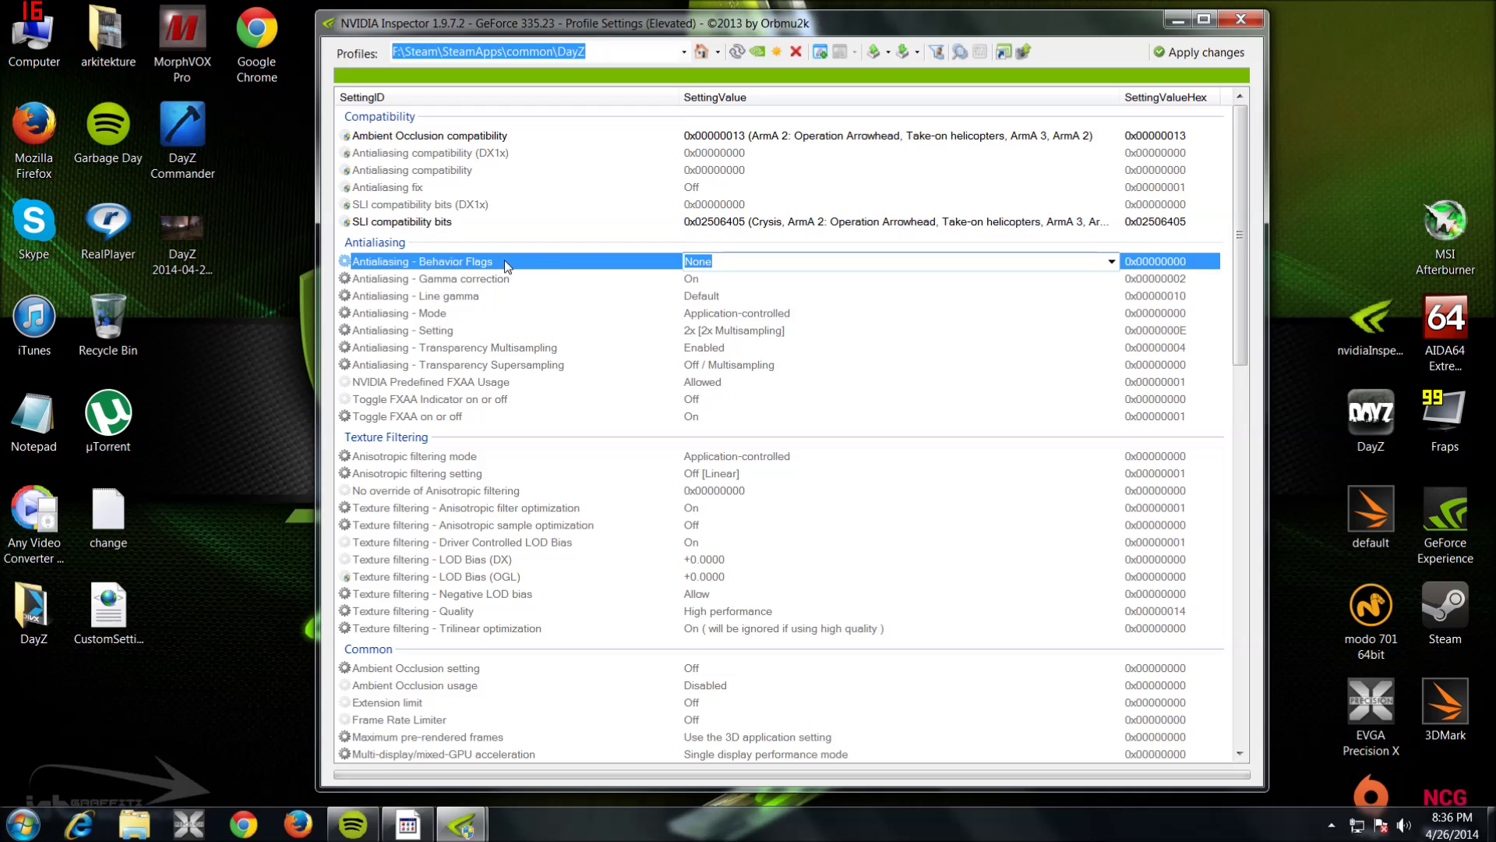
Set Antialiasing - Behavior Flags to 0x00000001, treating overrides as application-controlled.
click(1110, 262)
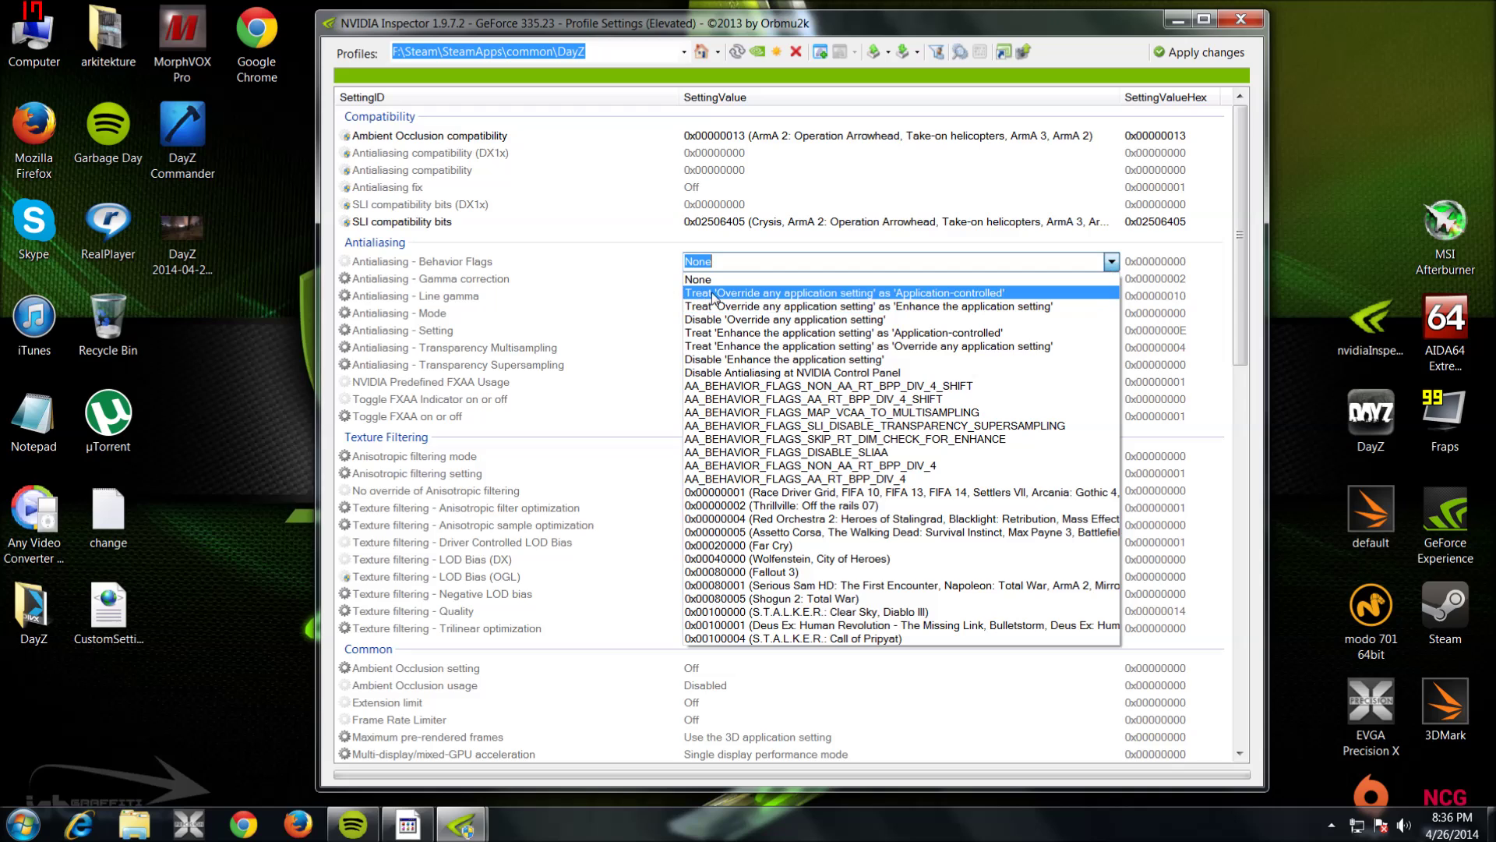
click(887, 293)
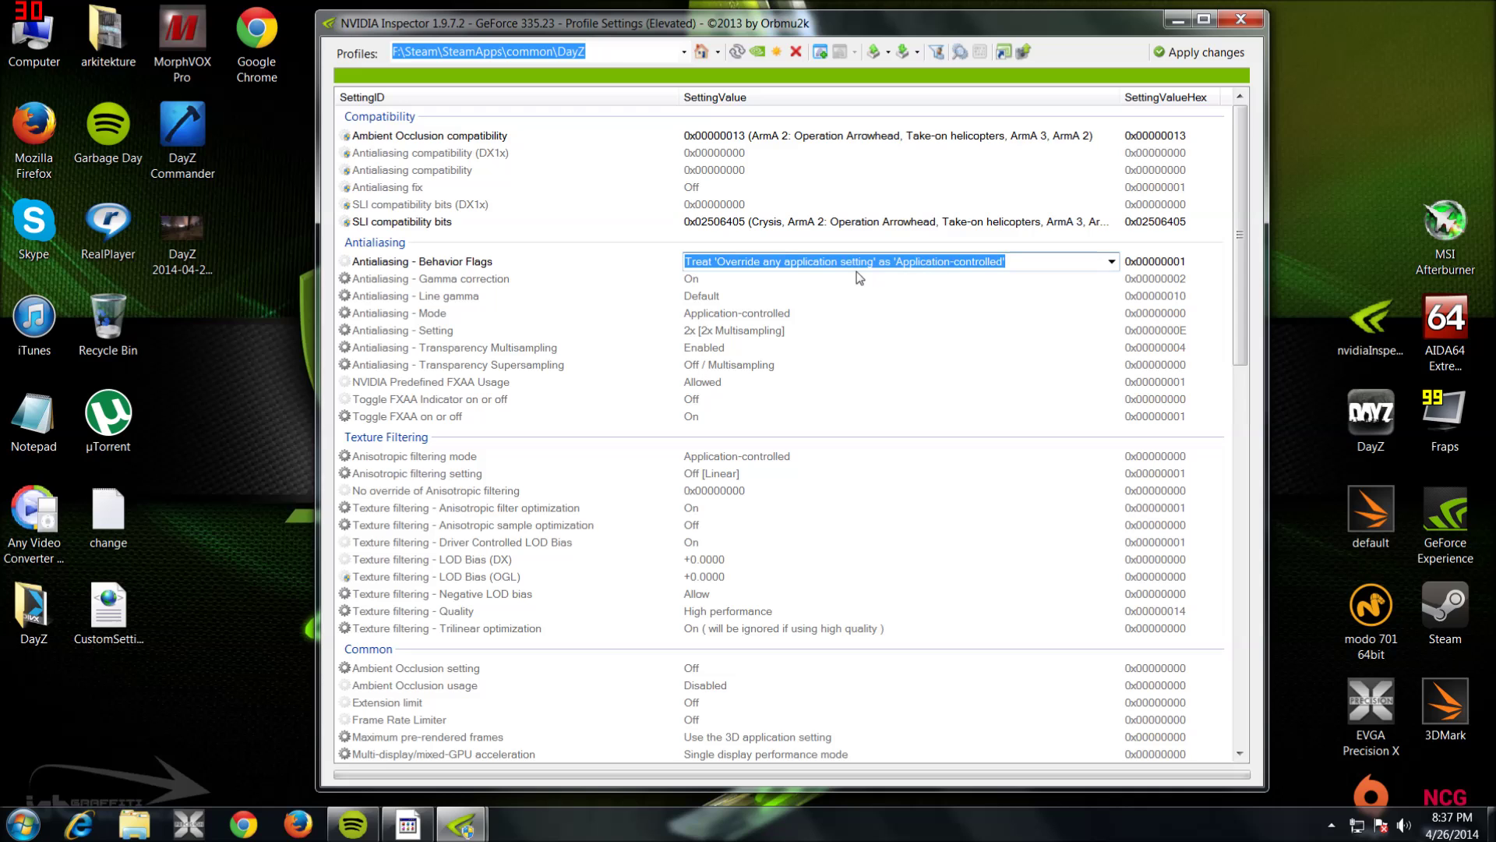
scroll(1241, 268, down, 1)
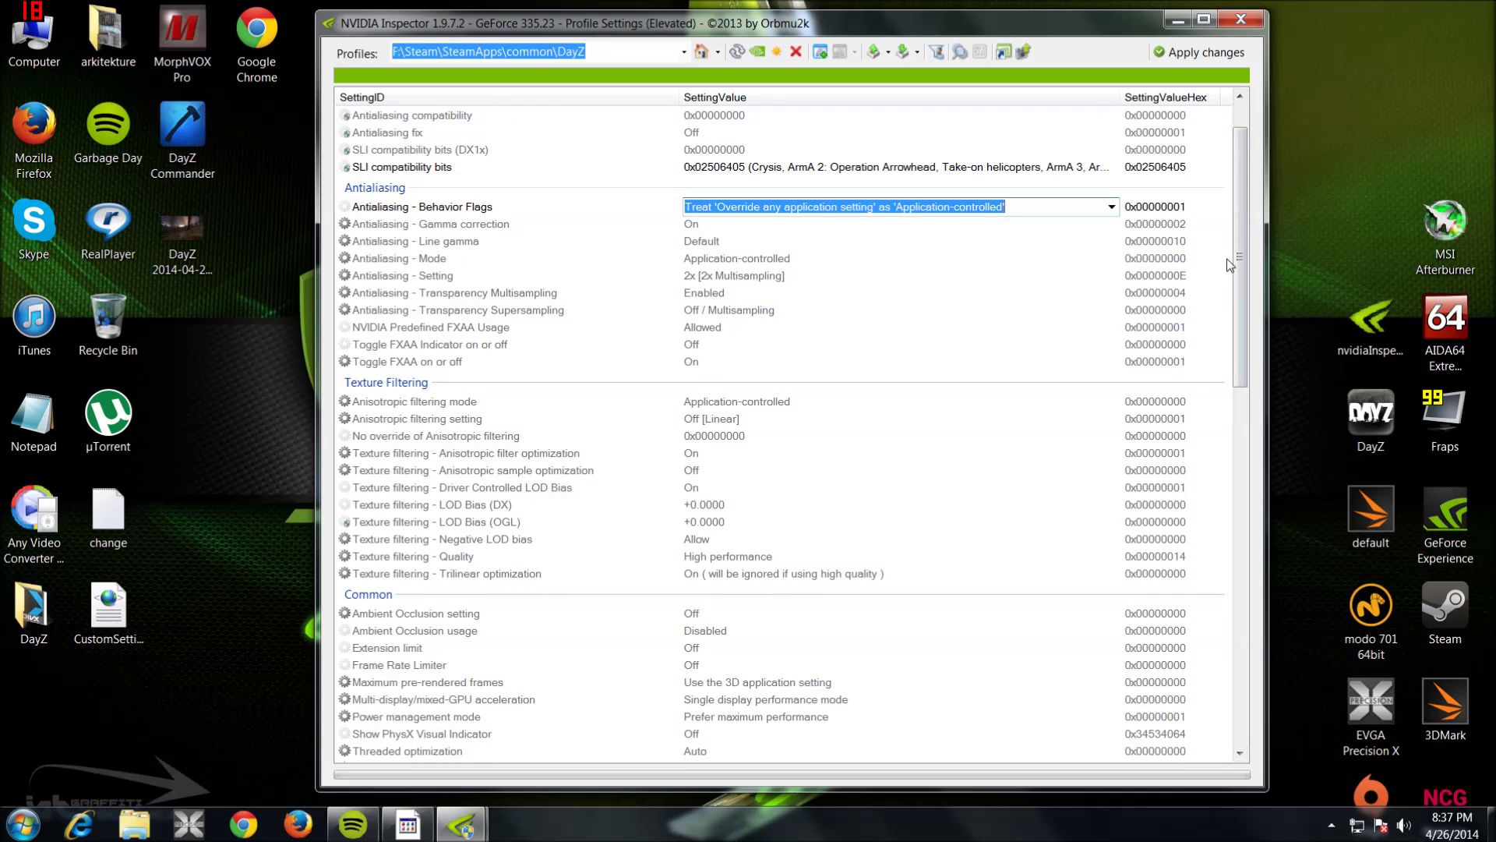
Set Ambient Occlusion usage in the Common section to Enabled (0x00000001).
drag(1239, 261, 1256, 342)
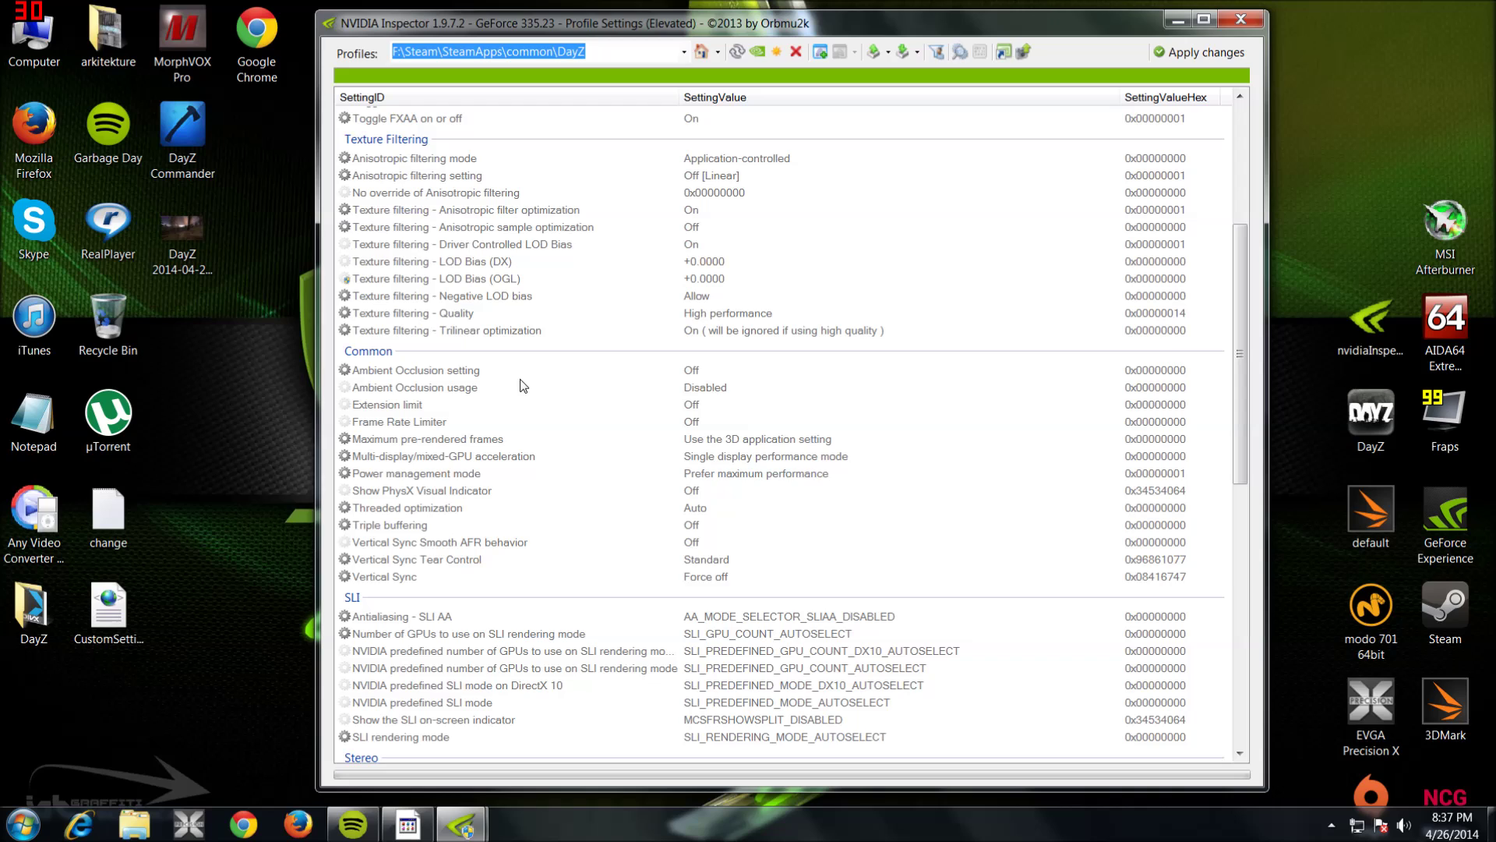
click(706, 387)
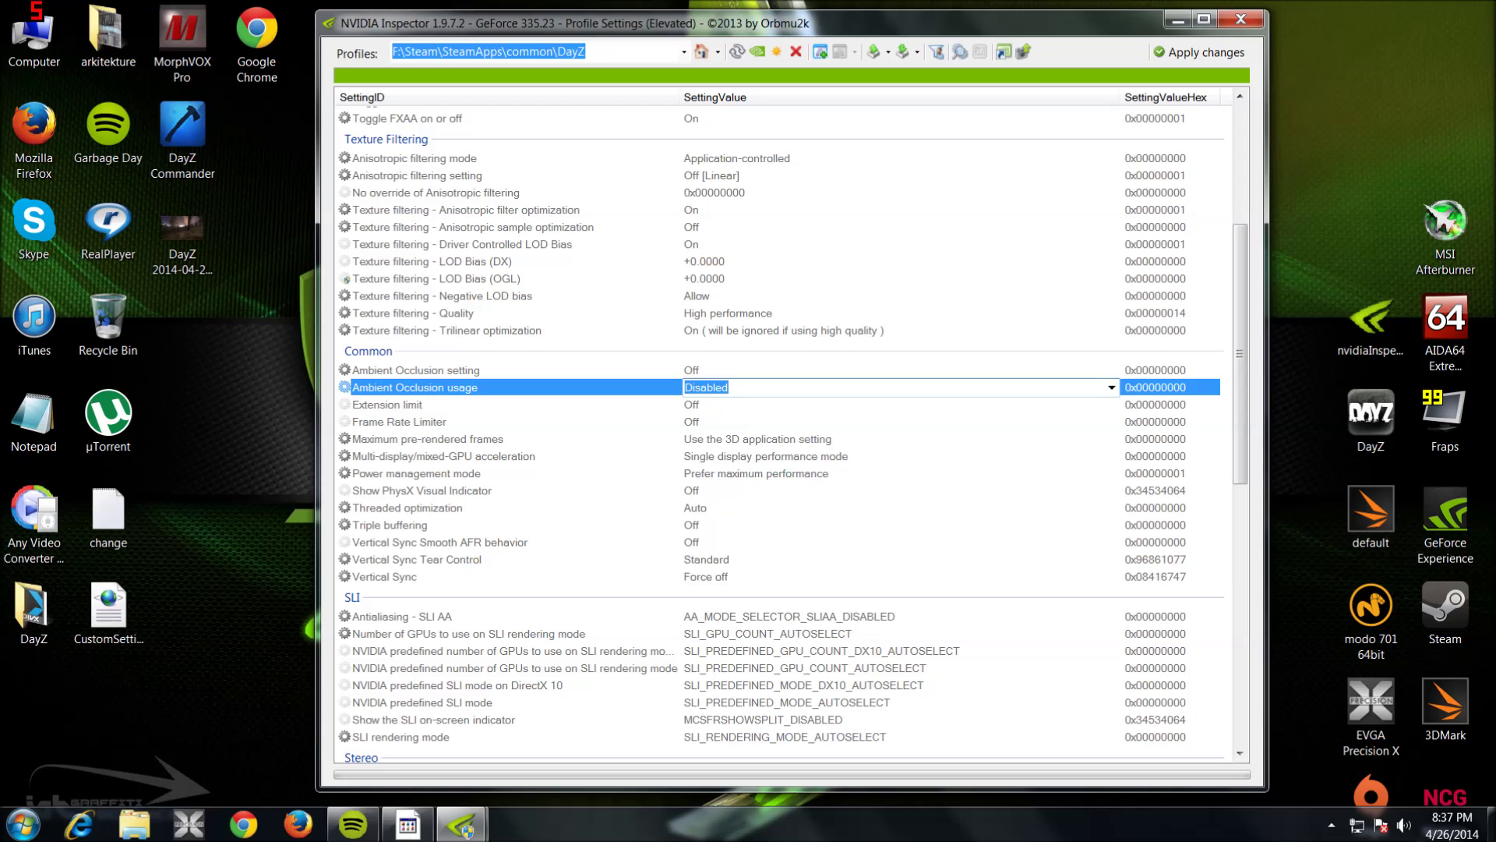
click(1111, 387)
click(682, 405)
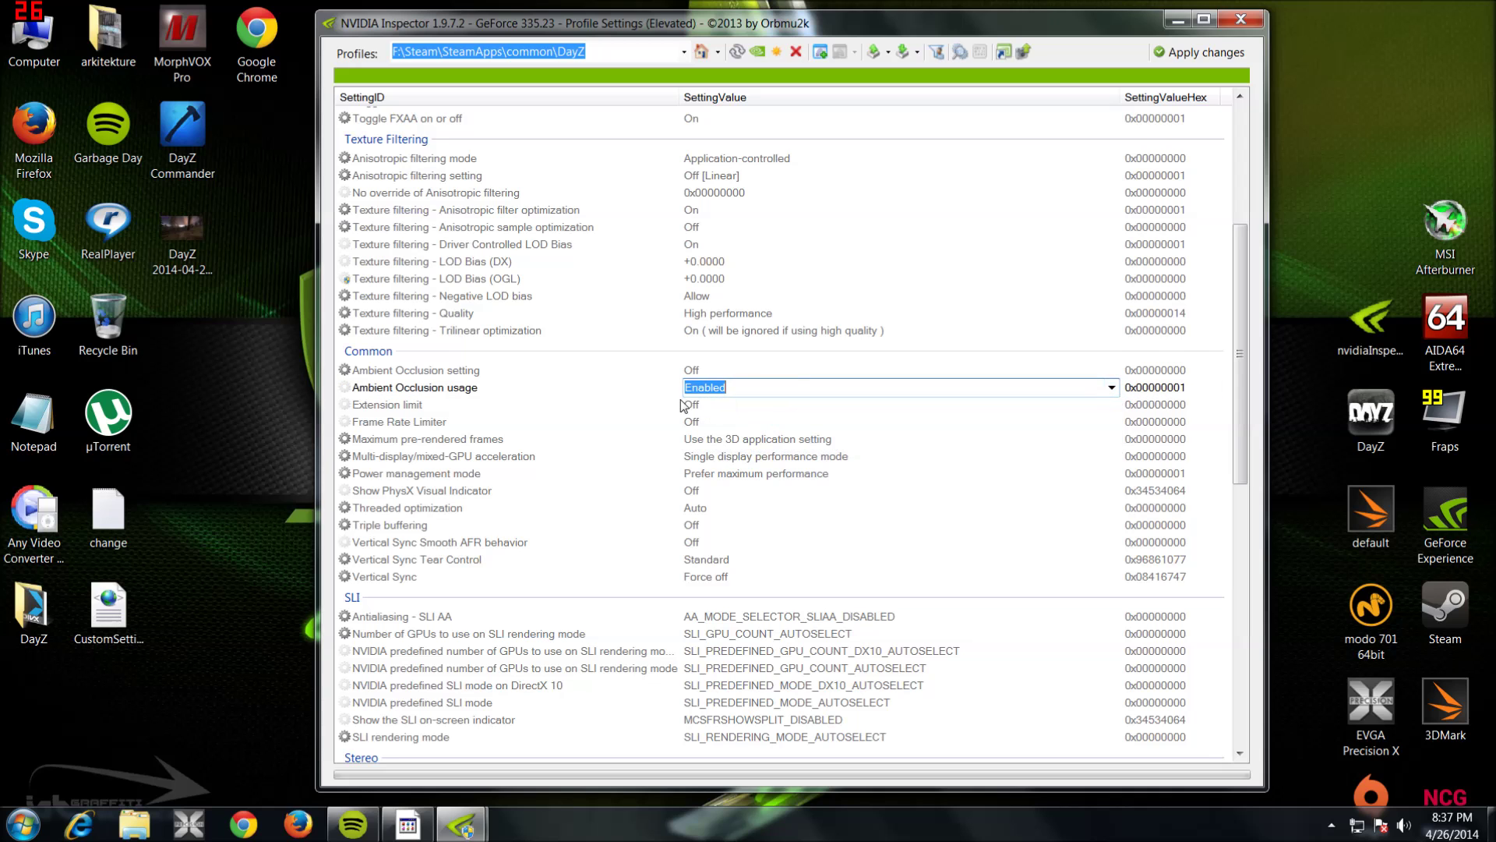
drag(1242, 254, 1245, 355)
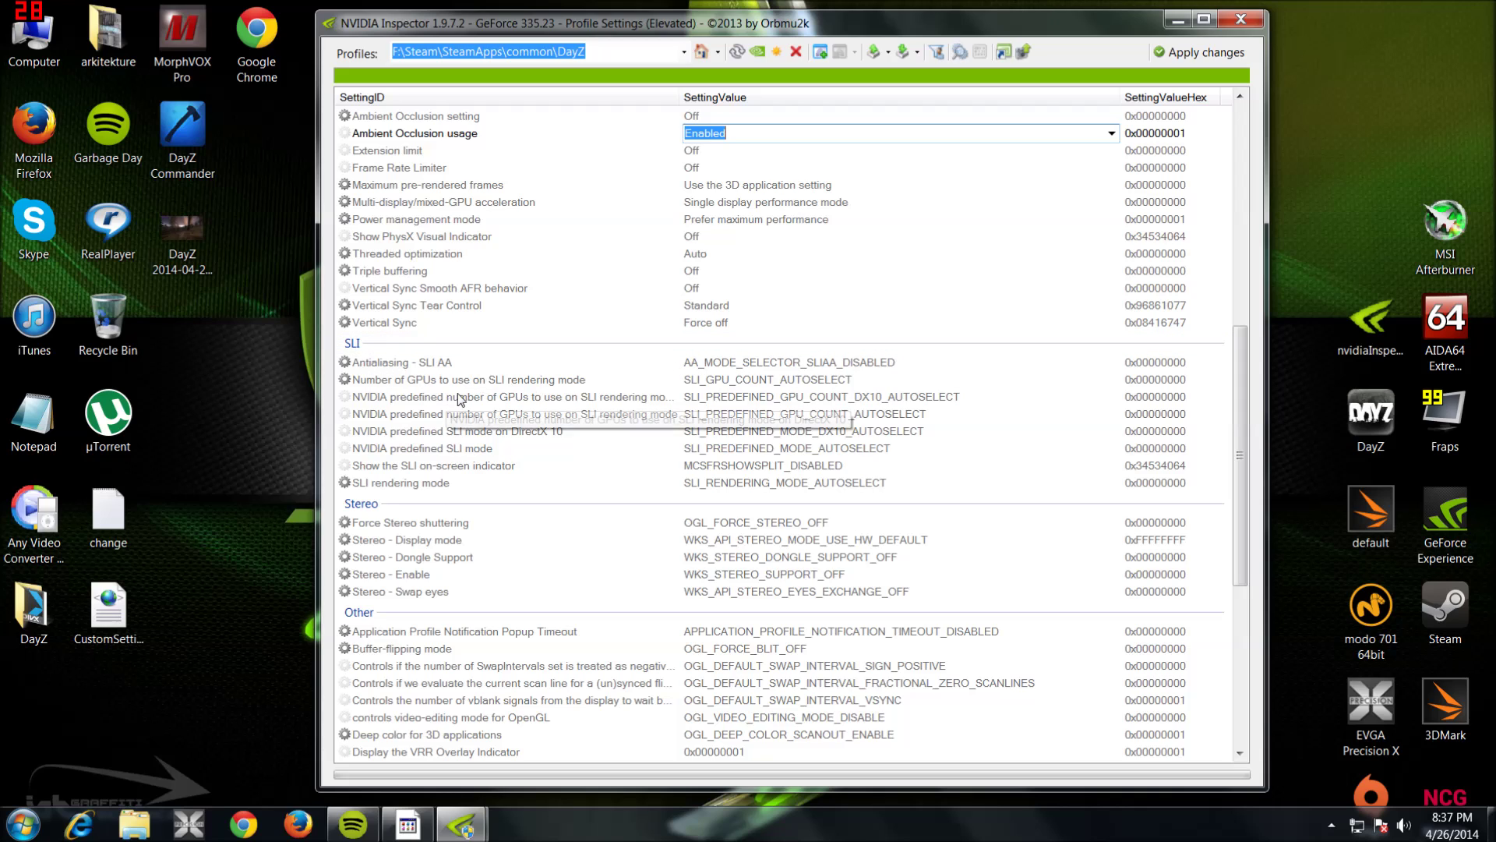
Set the SLI predefined GPU count settings to SLI_PREDEFINED_GPU_COUNT_TWO and DX10_TWO.
click(741, 380)
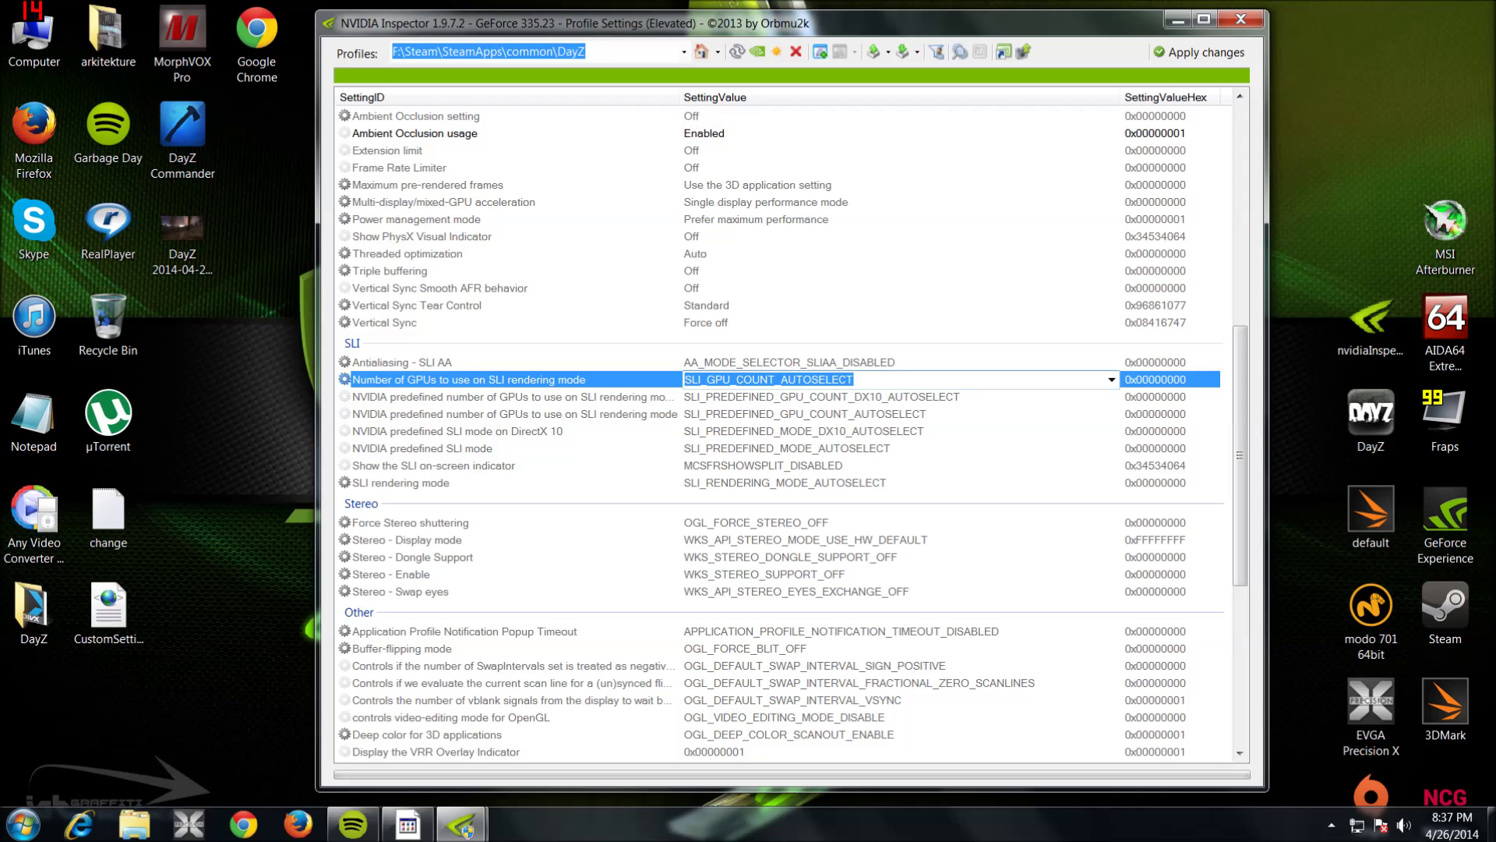
click(1111, 380)
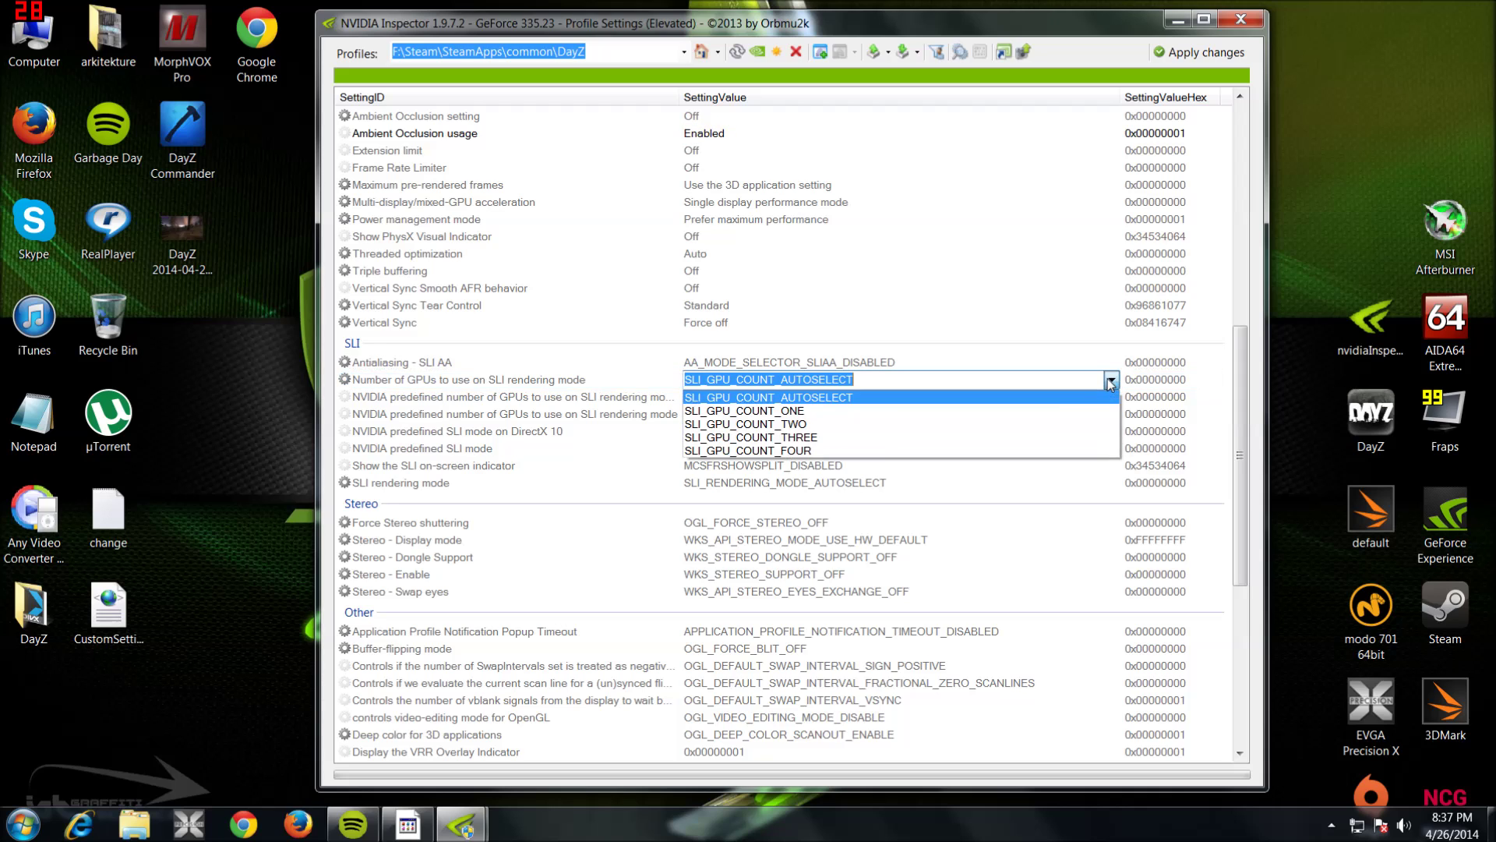
click(748, 424)
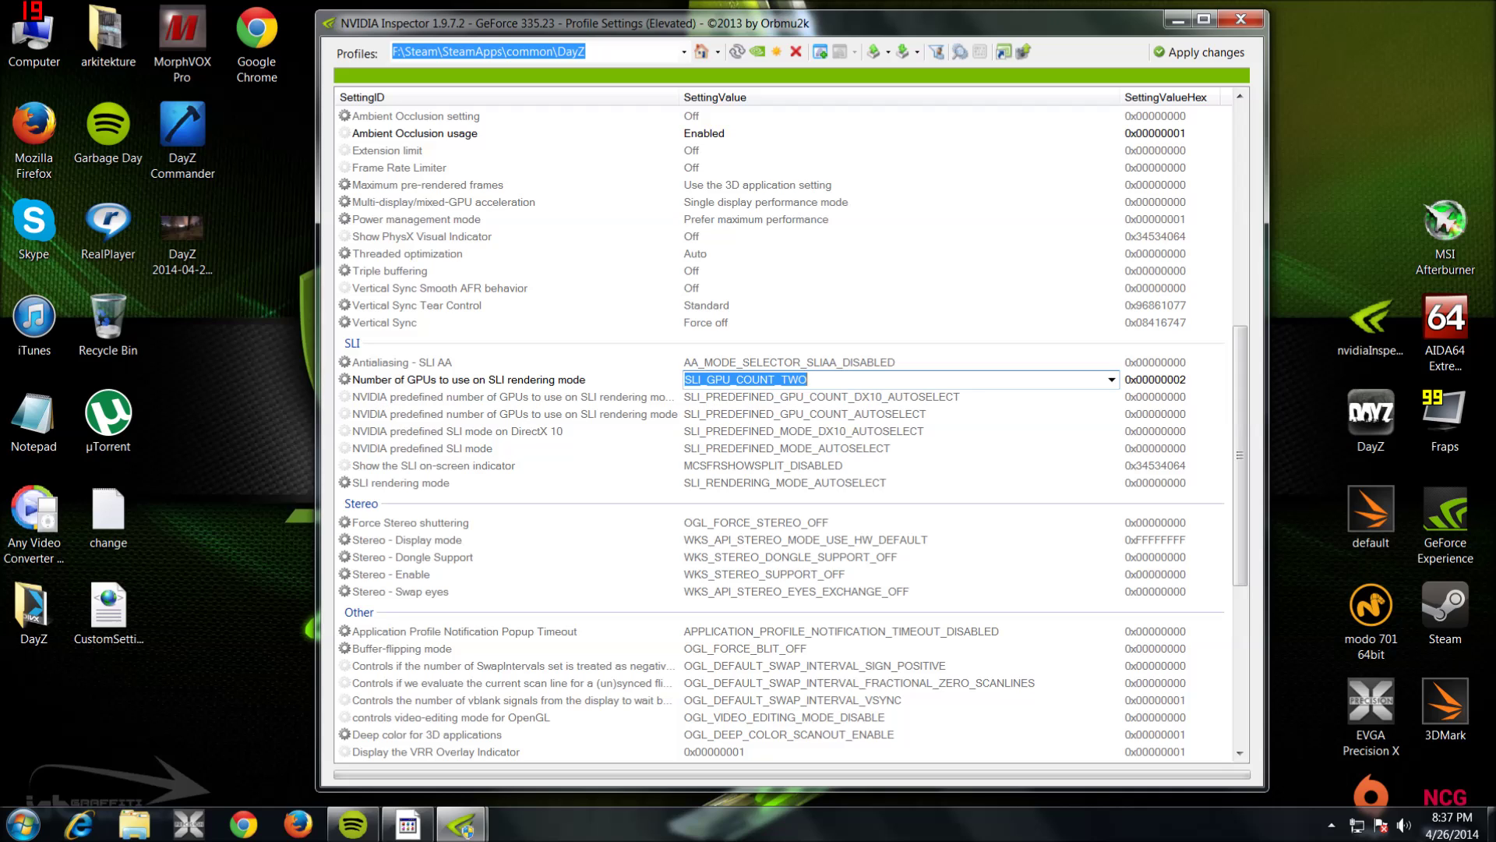
click(740, 399)
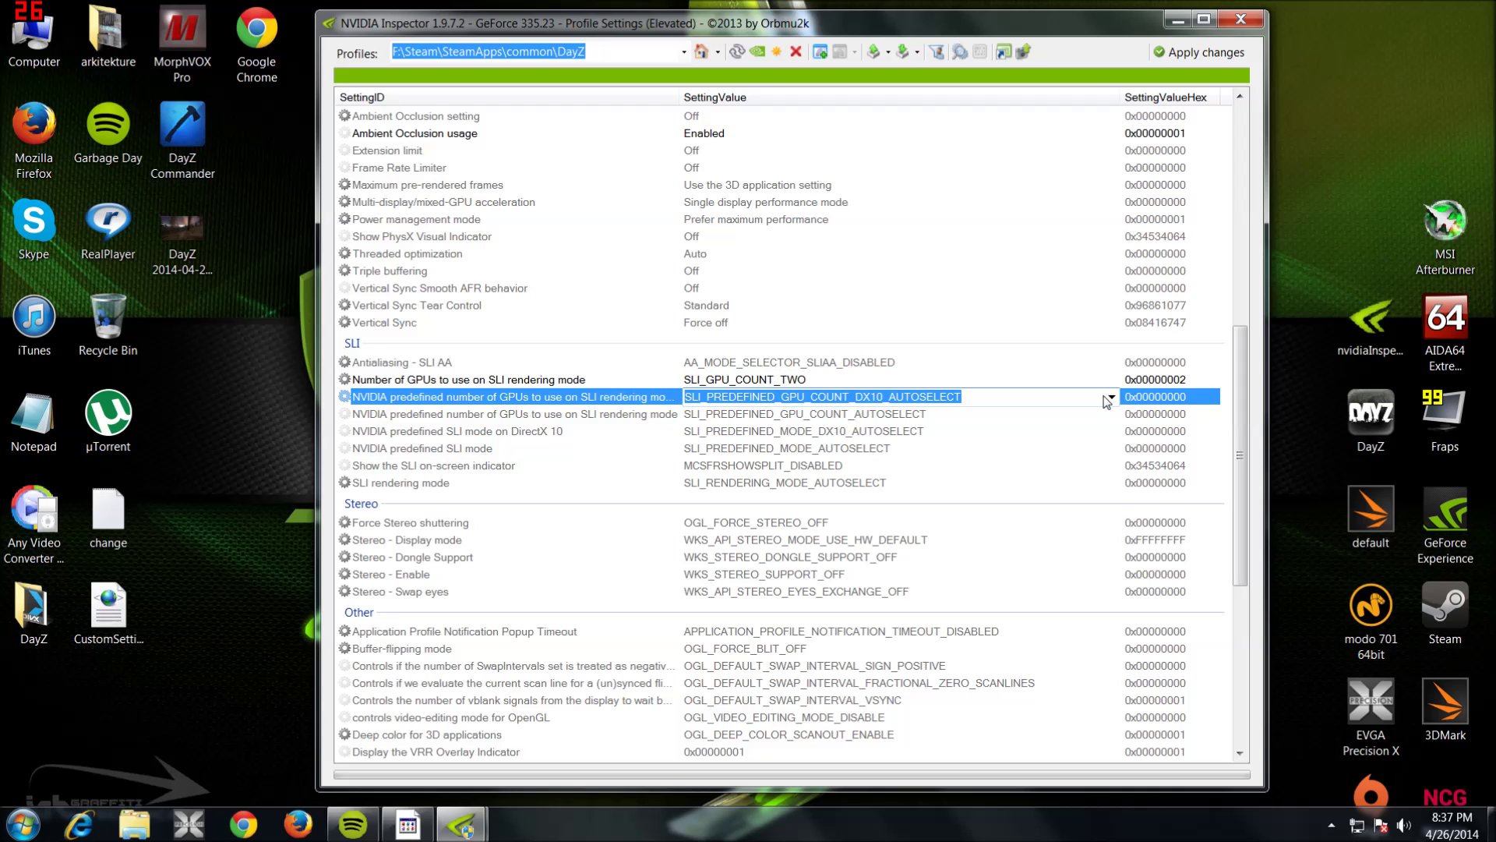
click(1109, 397)
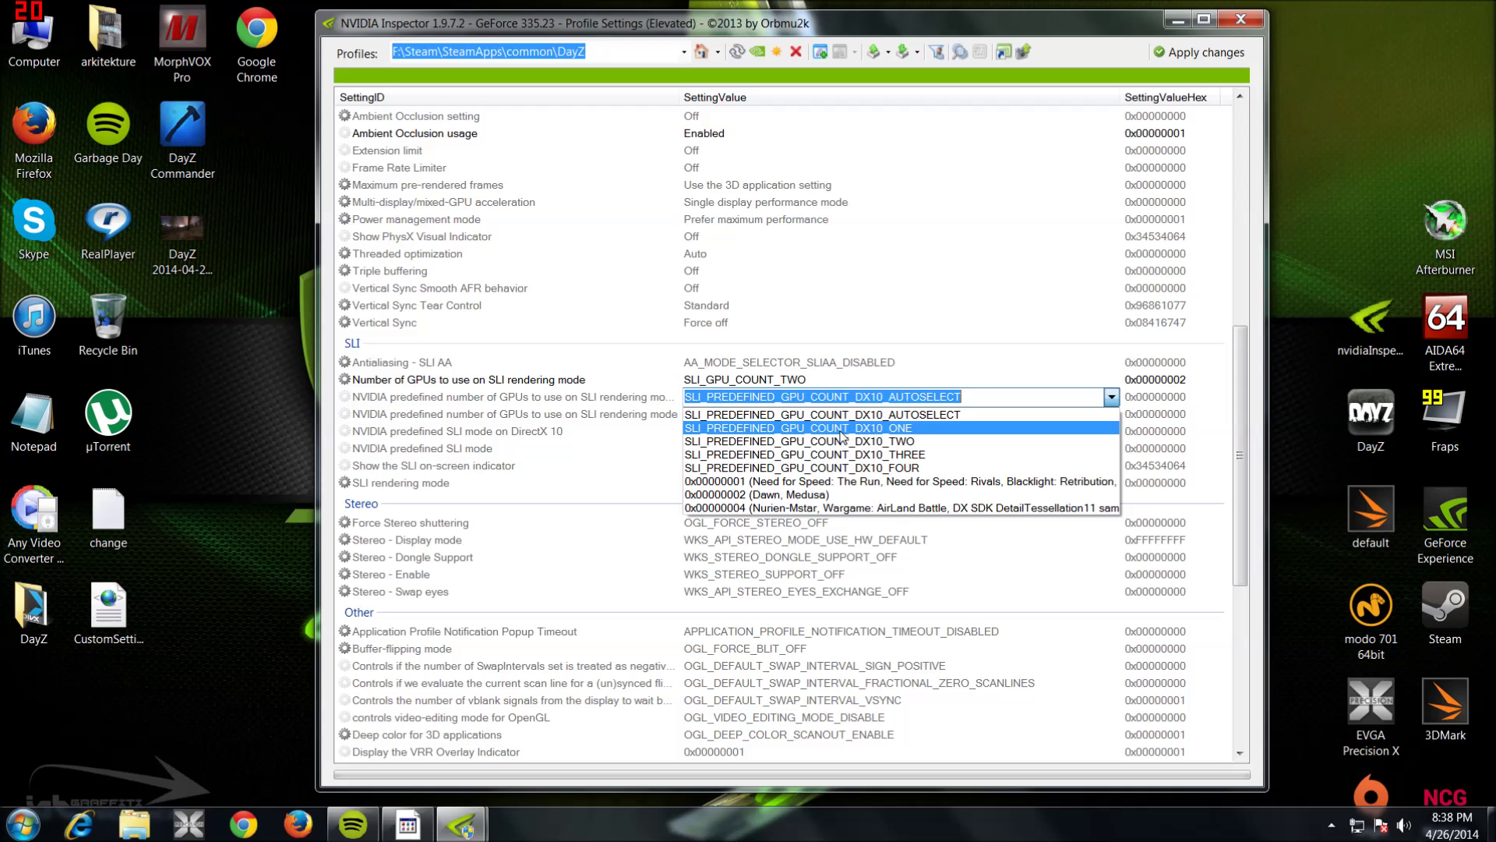
click(848, 442)
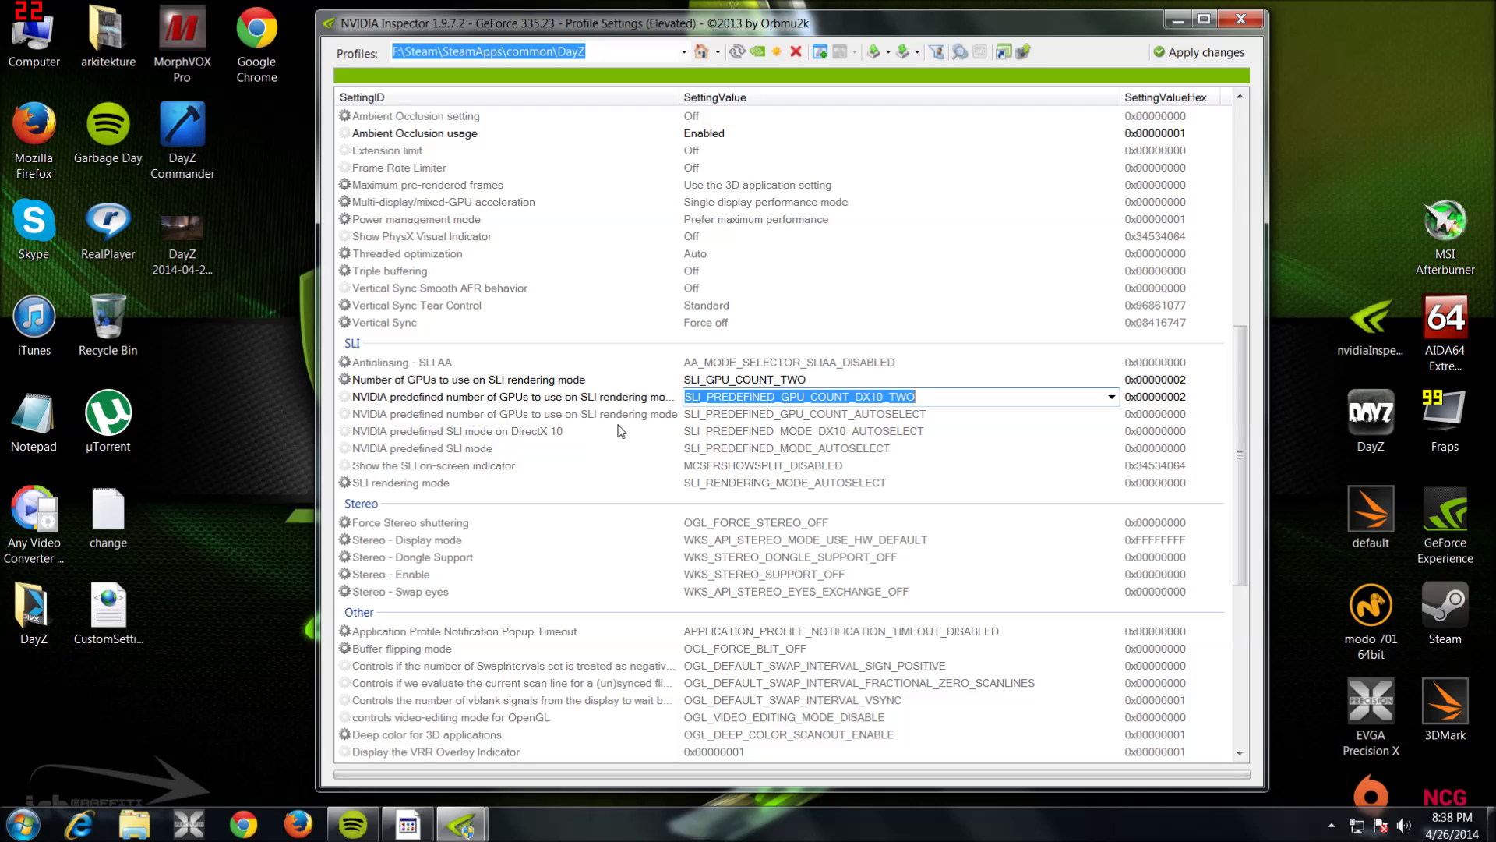
click(868, 416)
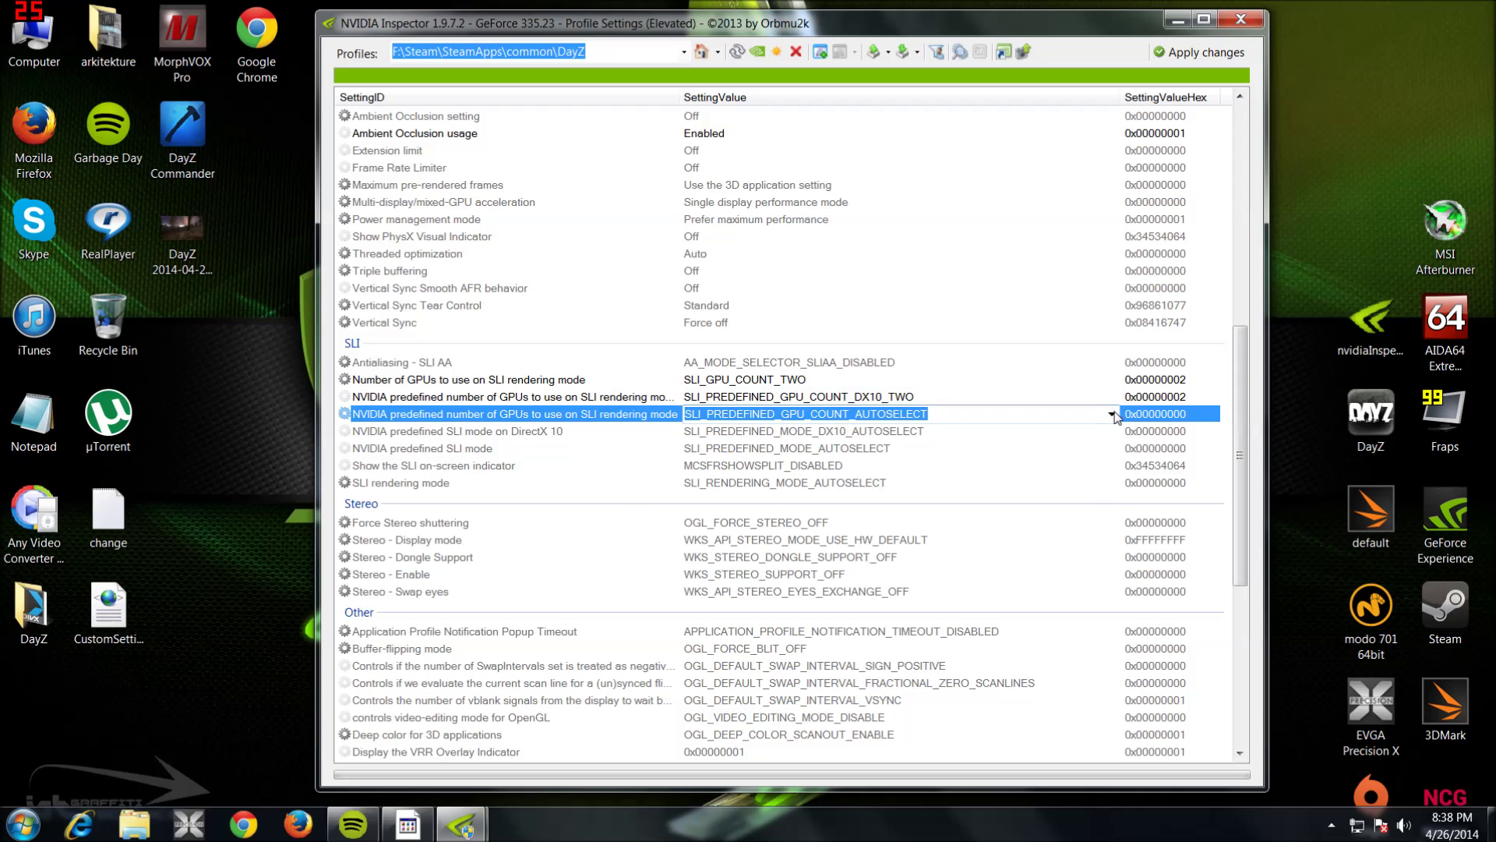
click(867, 416)
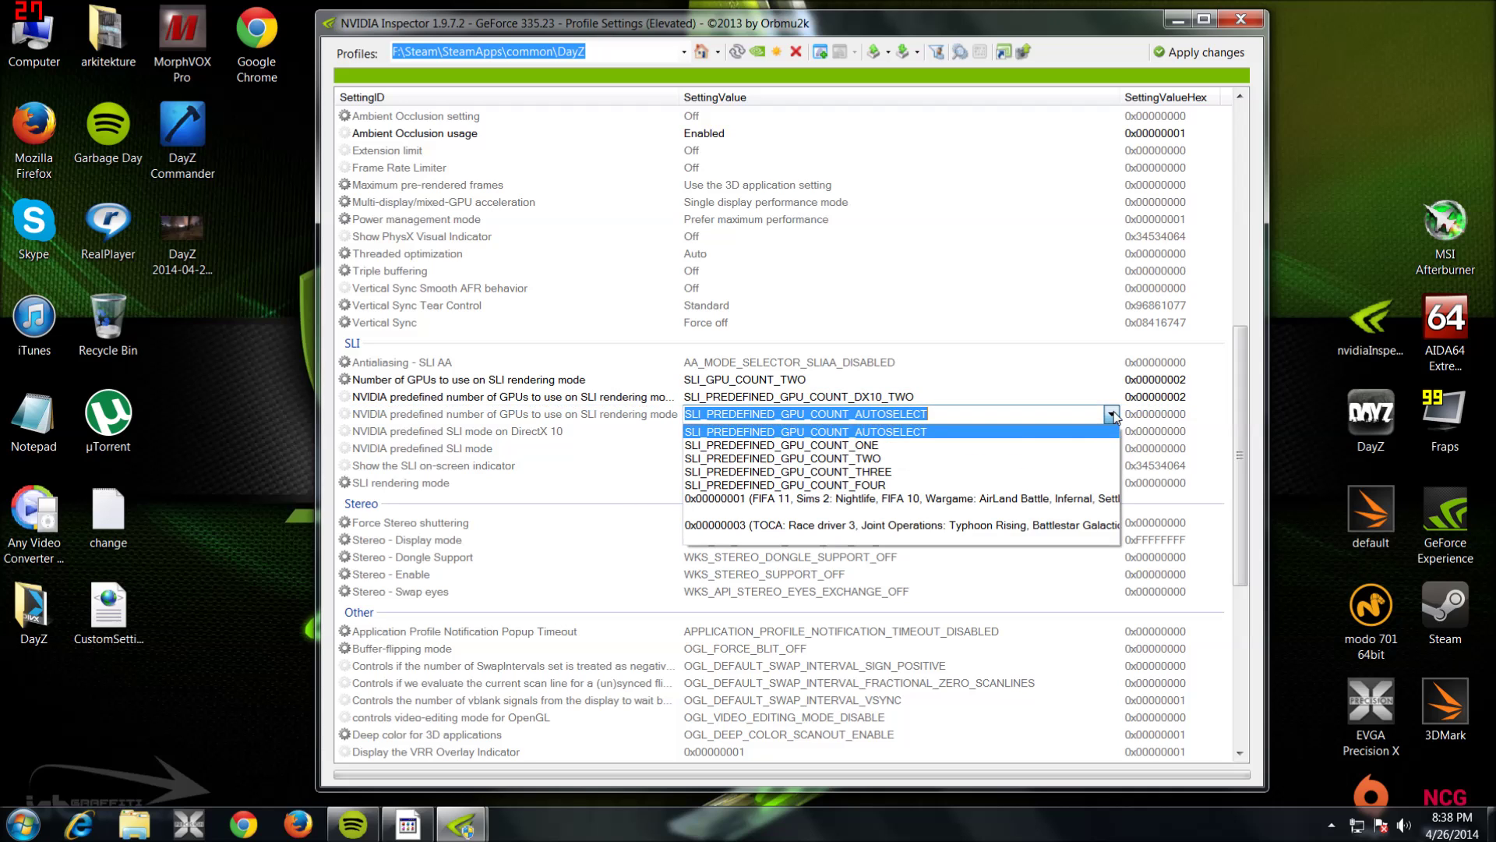
click(824, 459)
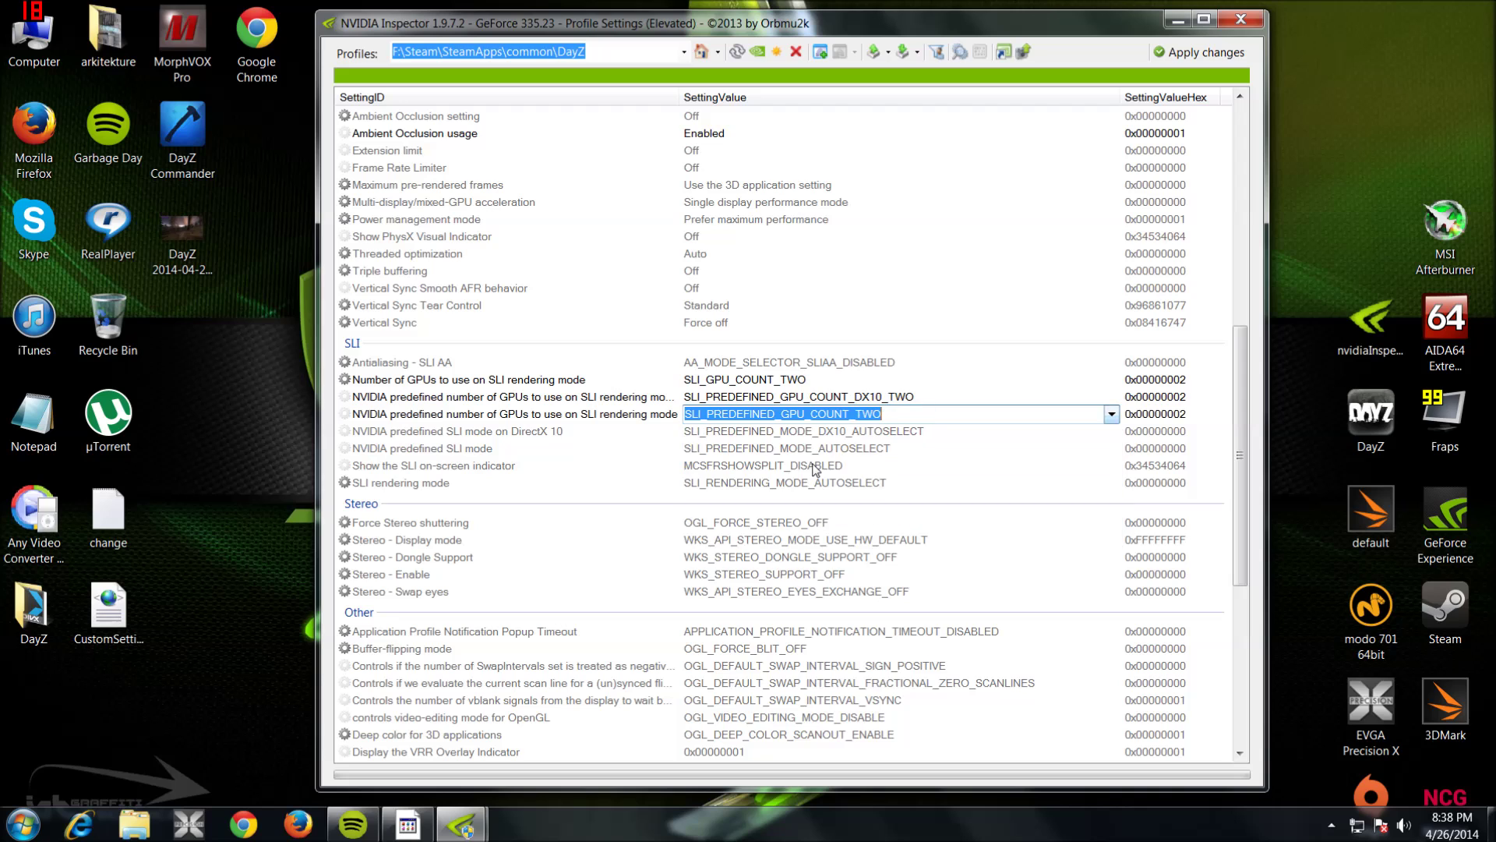
click(883, 434)
Force AFR2 for the DirectX 10, predefined and rendering SLI mode settings.
click(1111, 431)
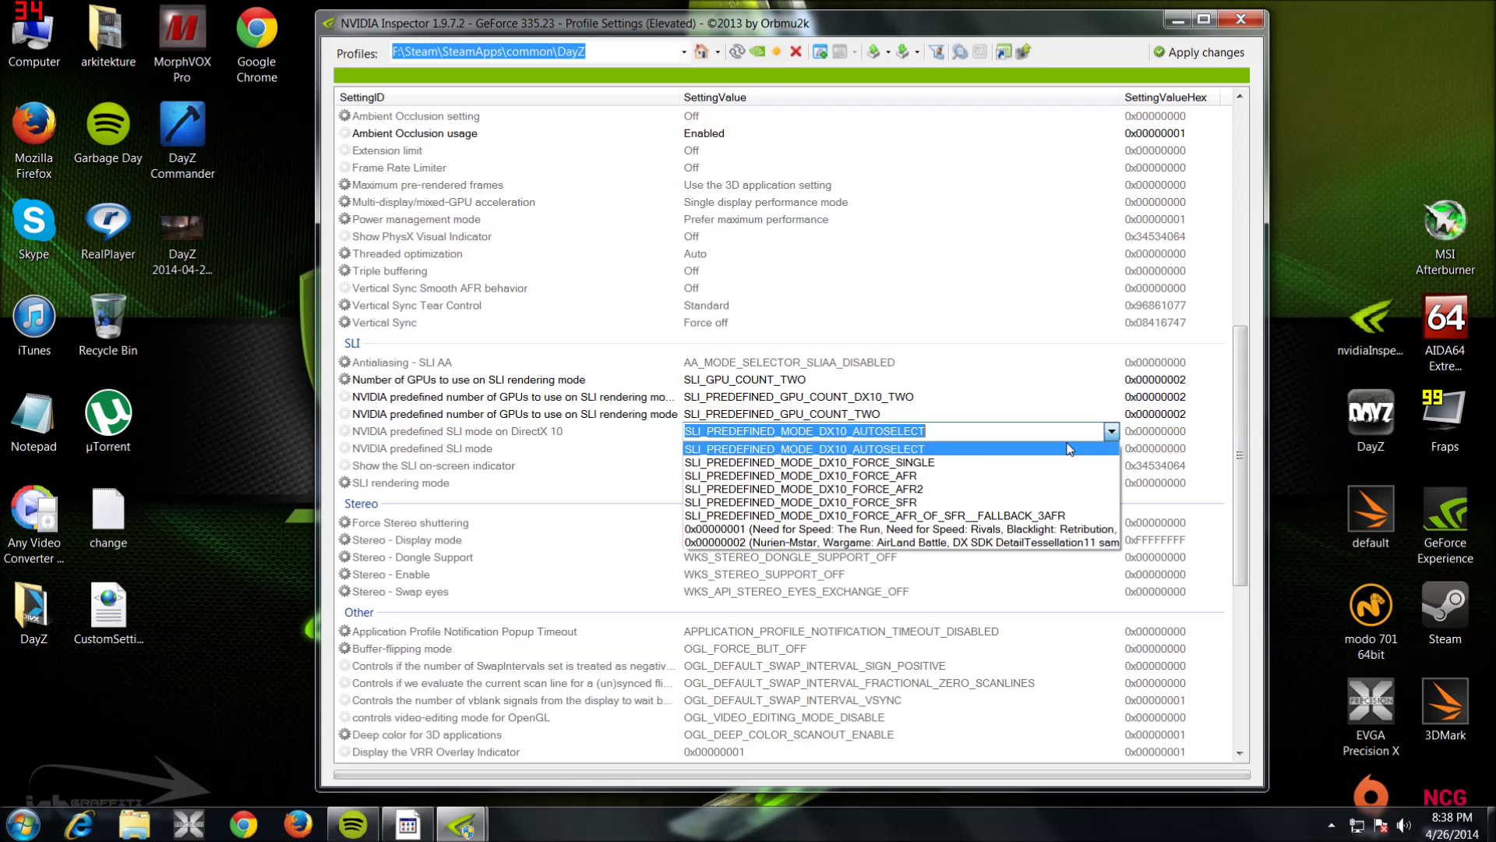
click(906, 493)
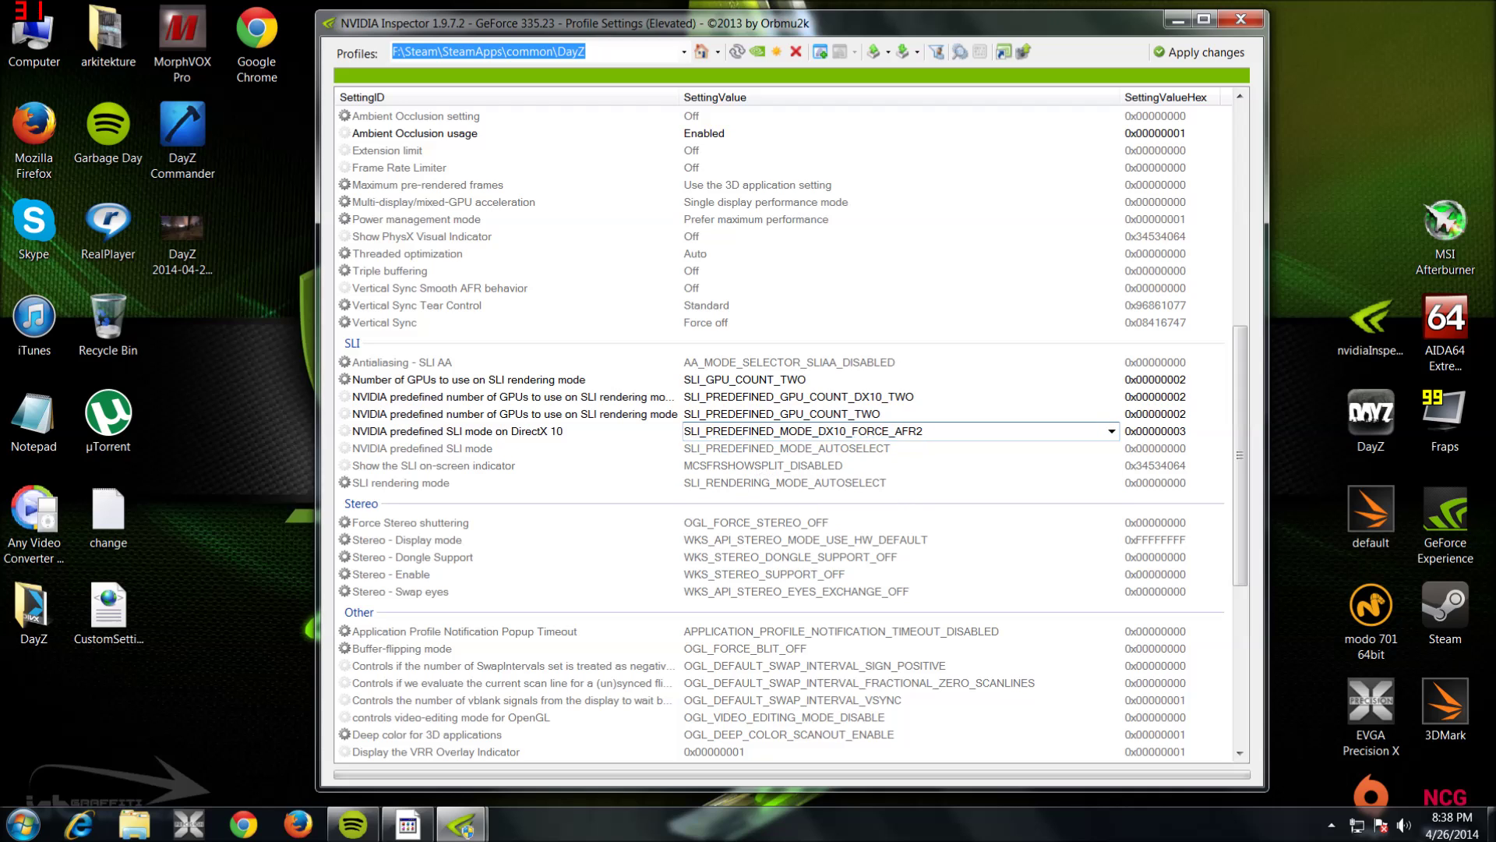
click(1102, 448)
click(1111, 448)
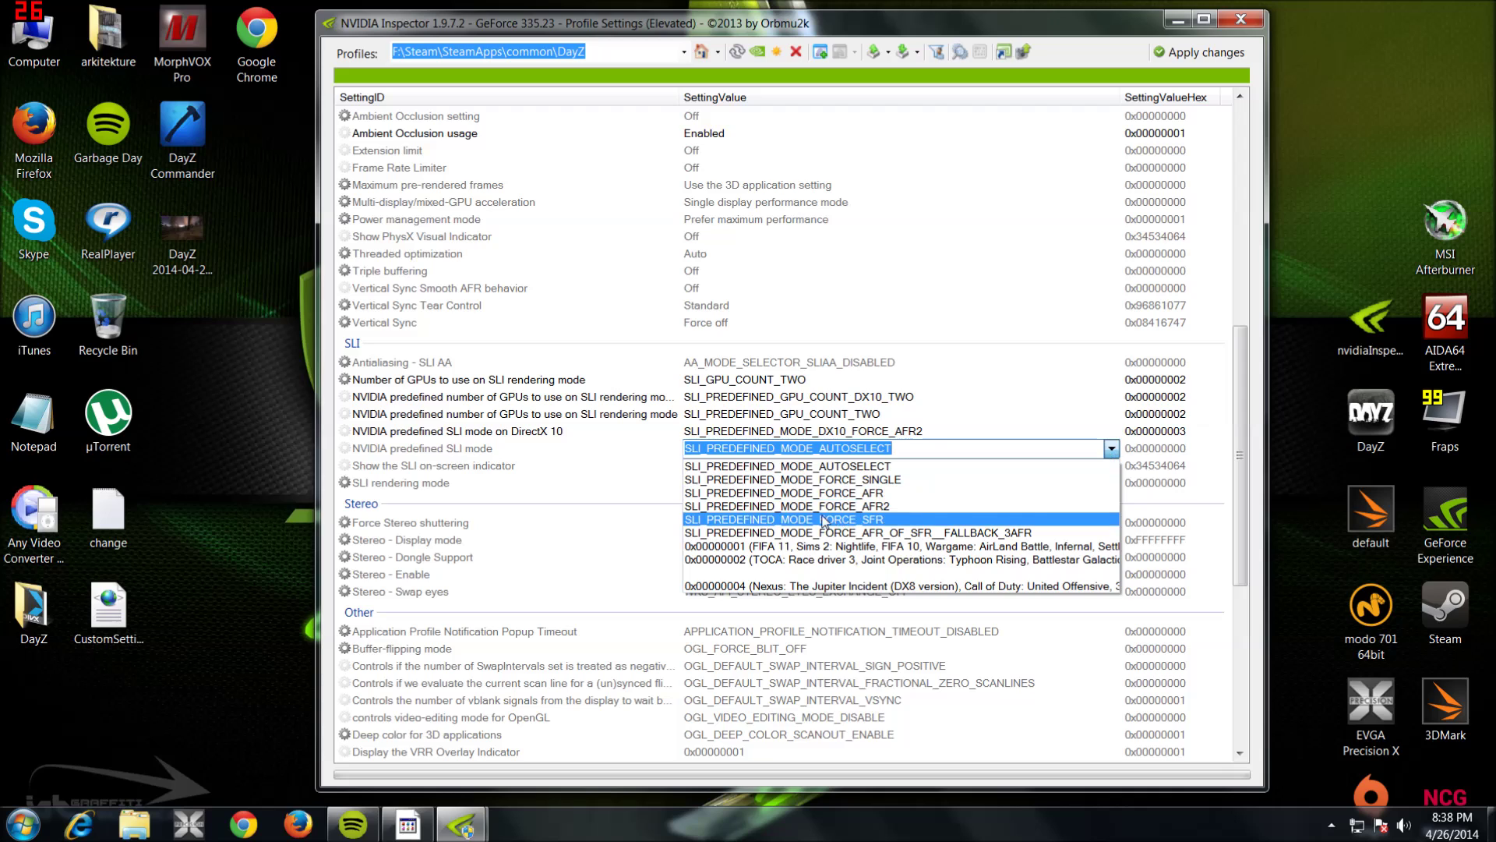
click(818, 506)
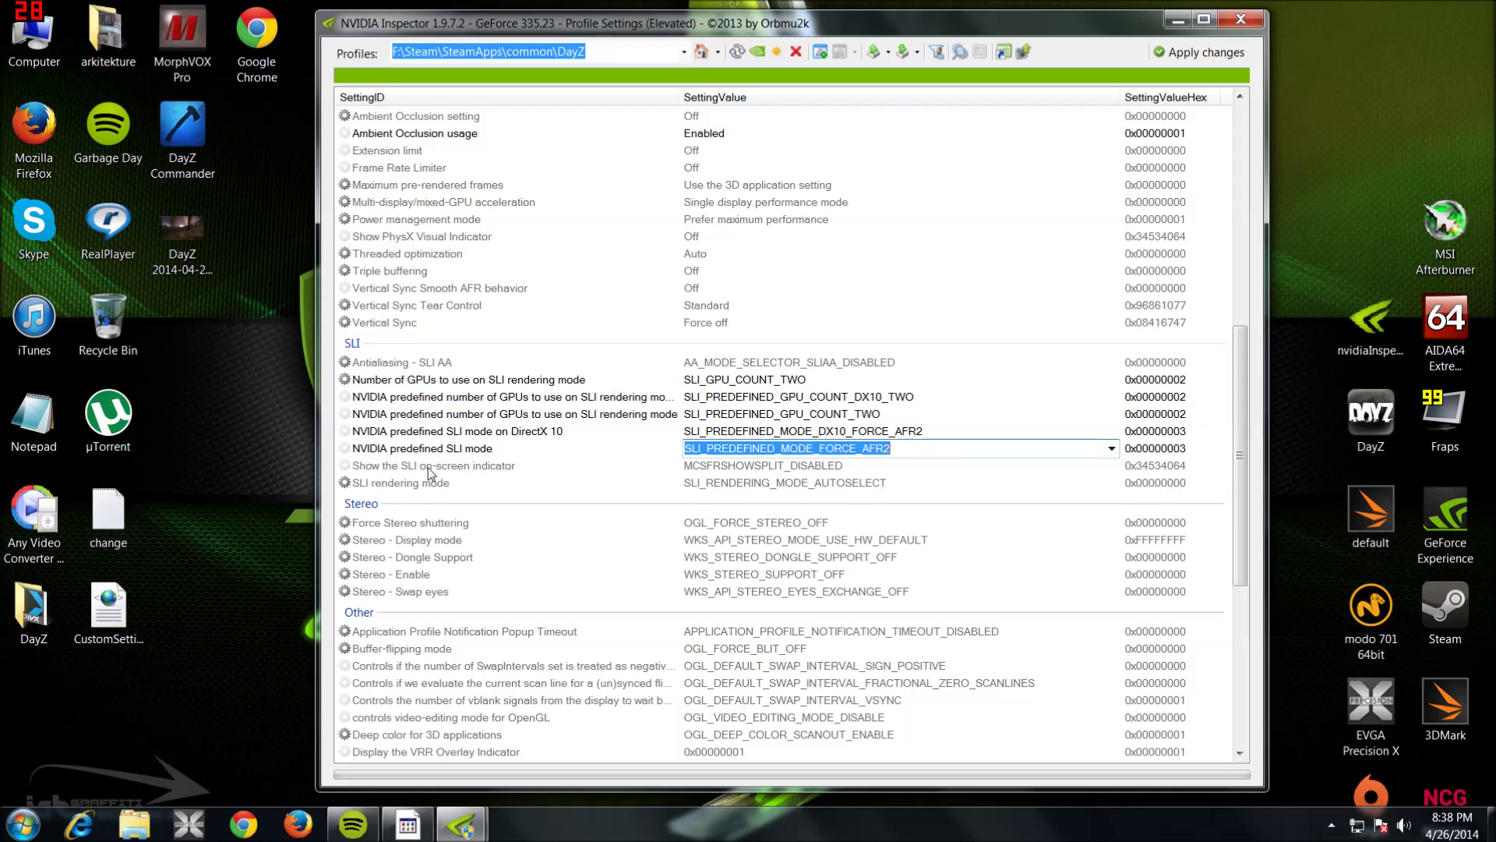
click(927, 486)
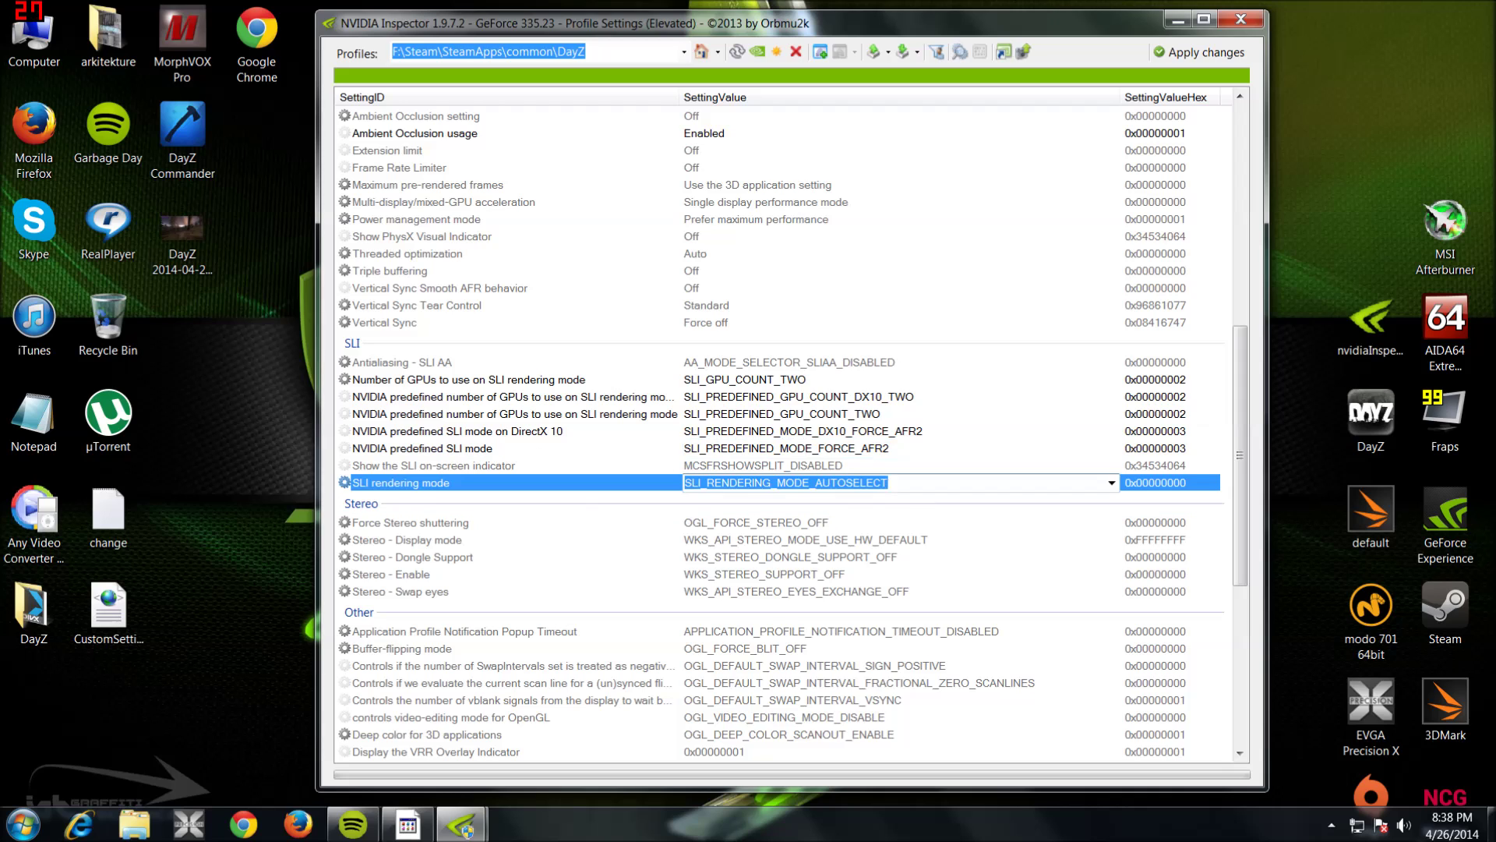
click(1111, 482)
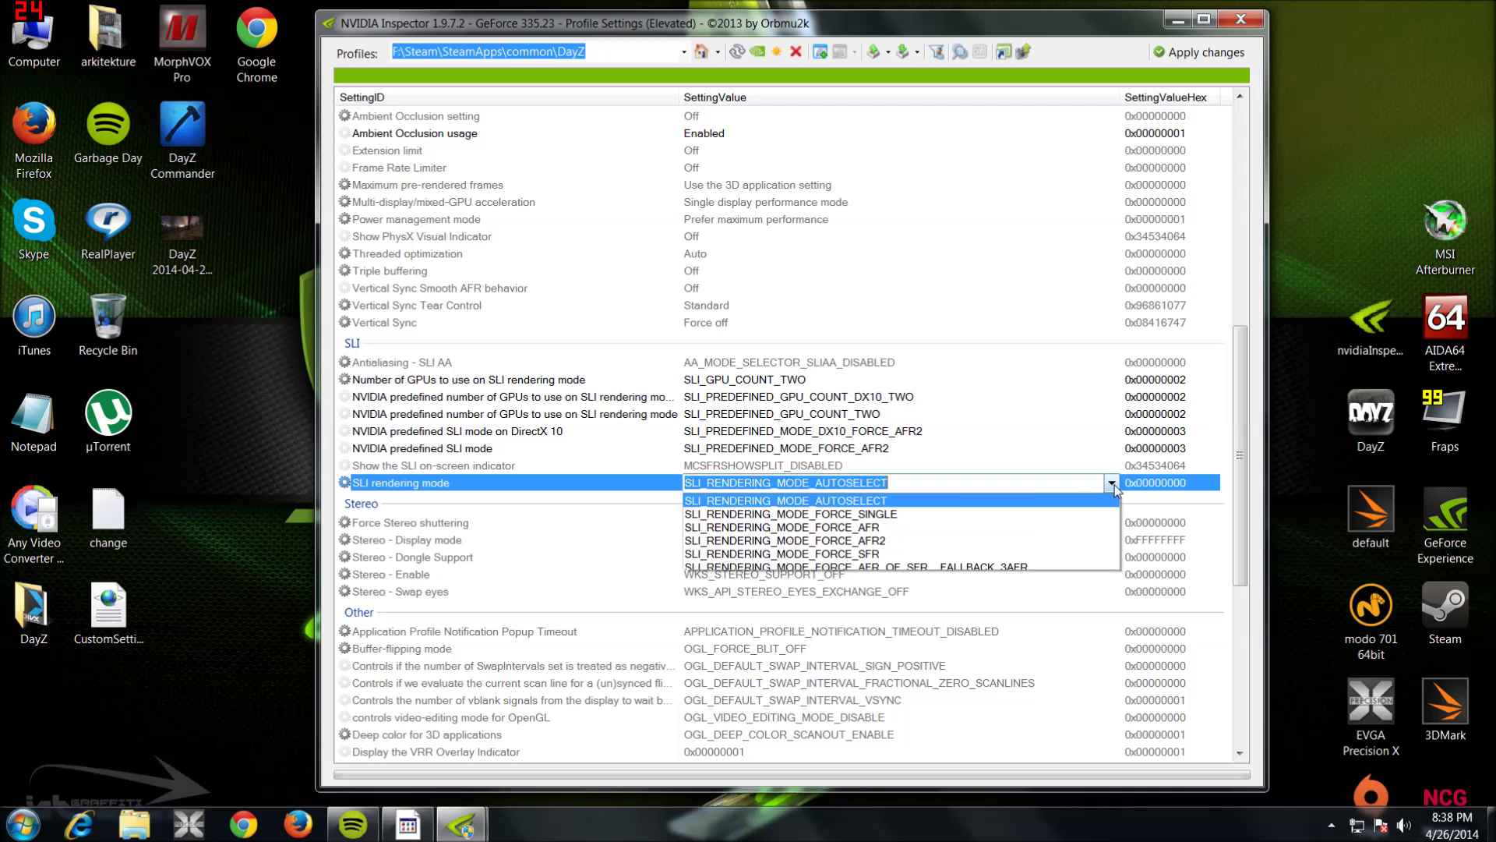
click(858, 543)
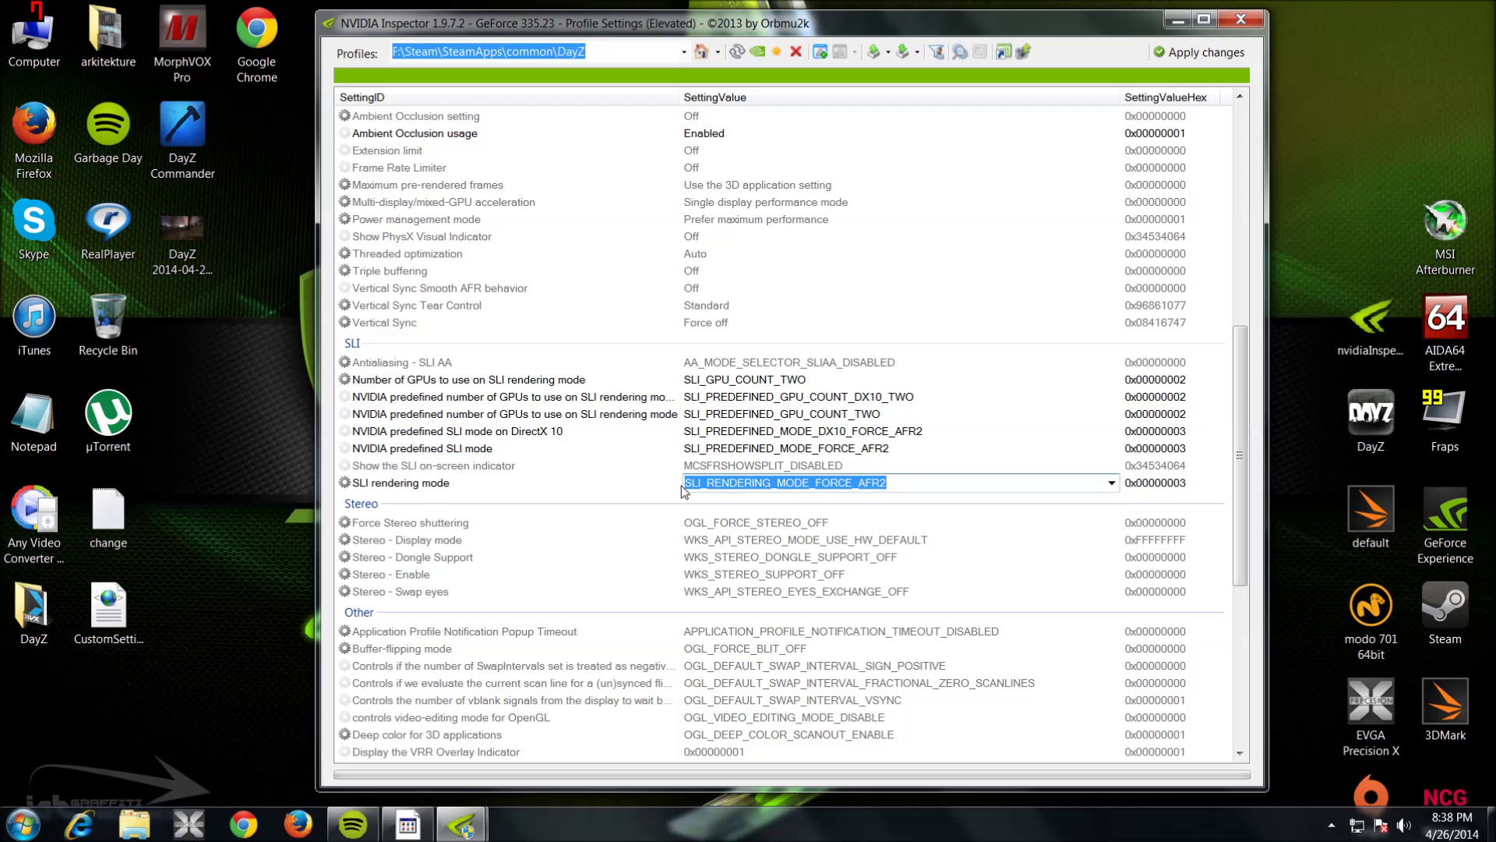
Apply the DayZ profile changes and close both NVIDIA Inspector windows.
click(1194, 56)
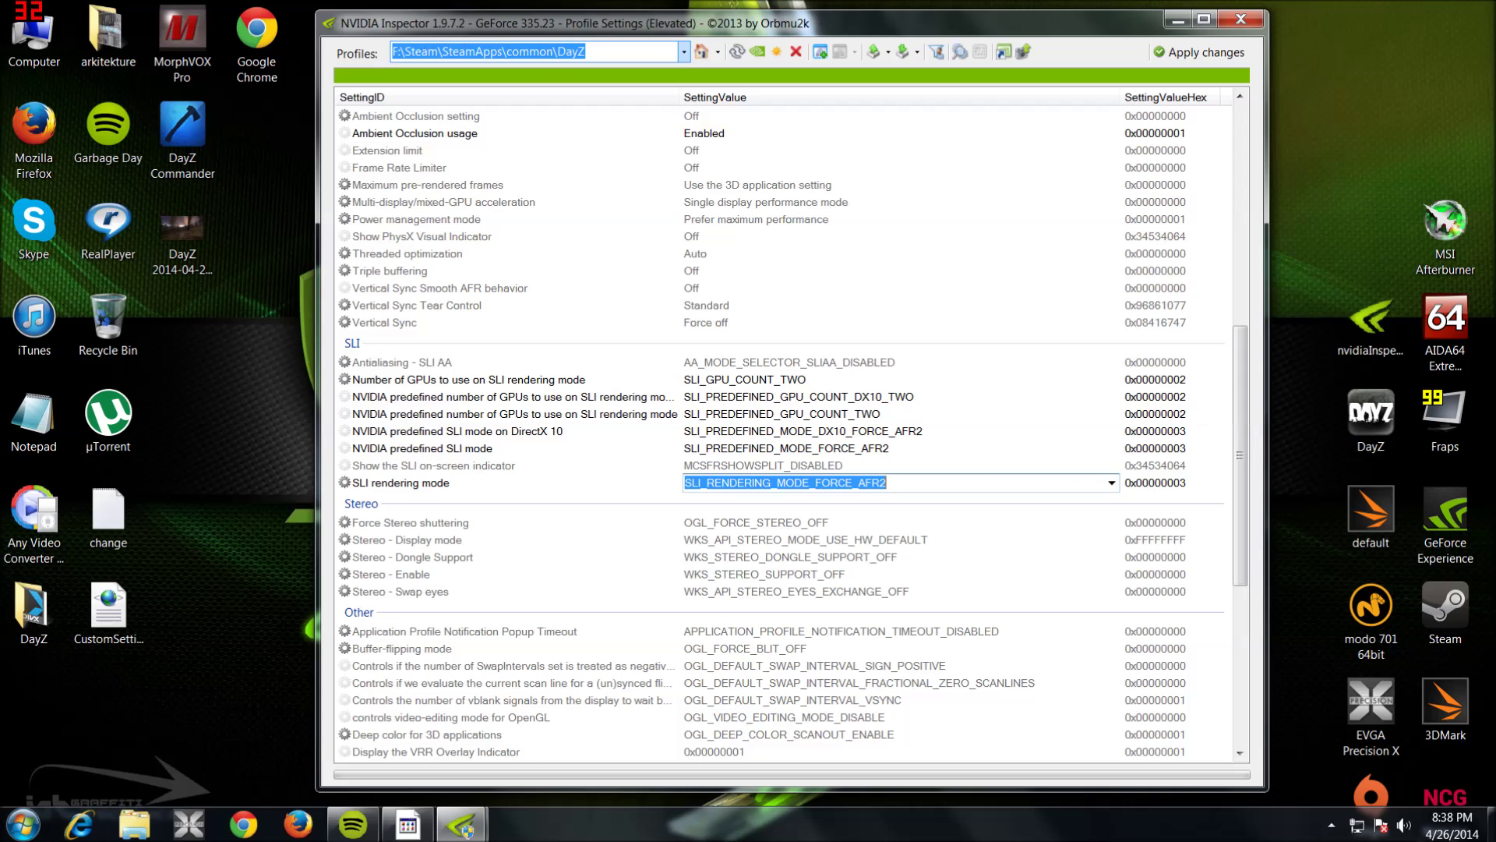
drag(1064, 20, 883, 92)
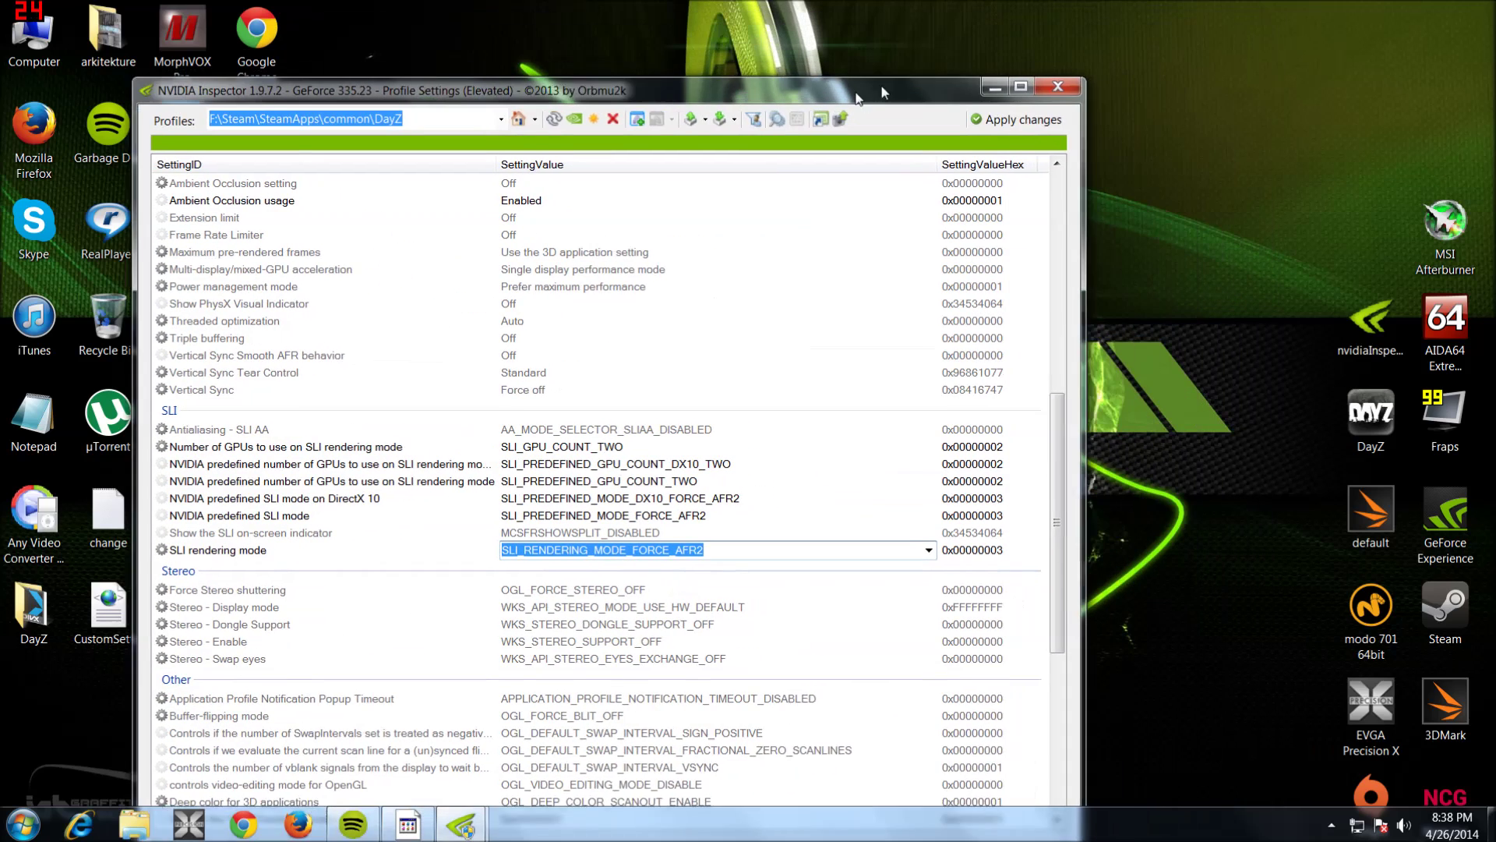
click(1057, 88)
drag(647, 117, 742, 87)
click(949, 87)
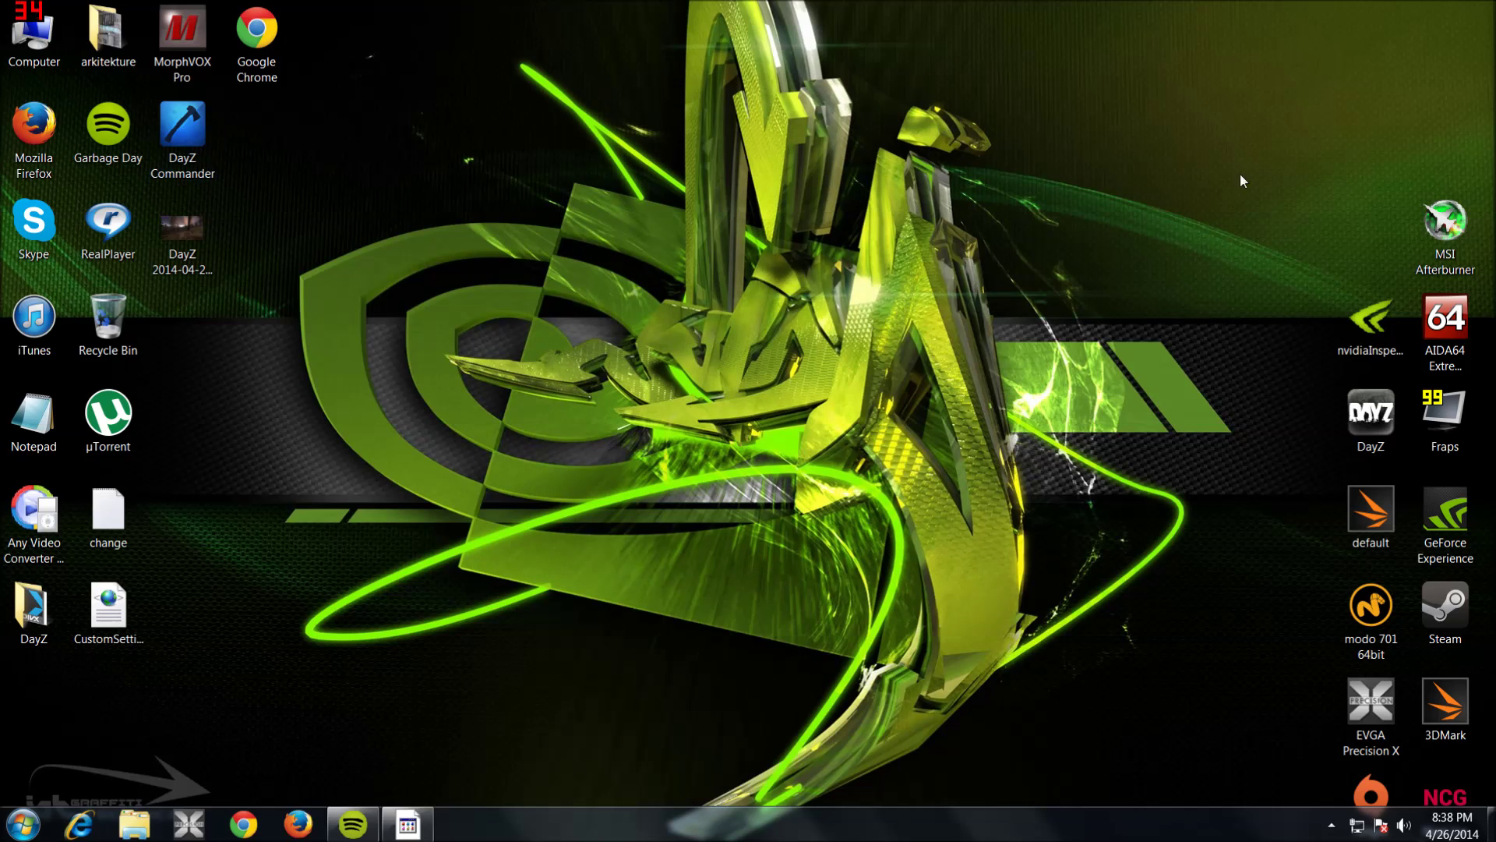
Launch MSI Afterburner and view its hardware monitoring settings in the properties.
double_click(1448, 233)
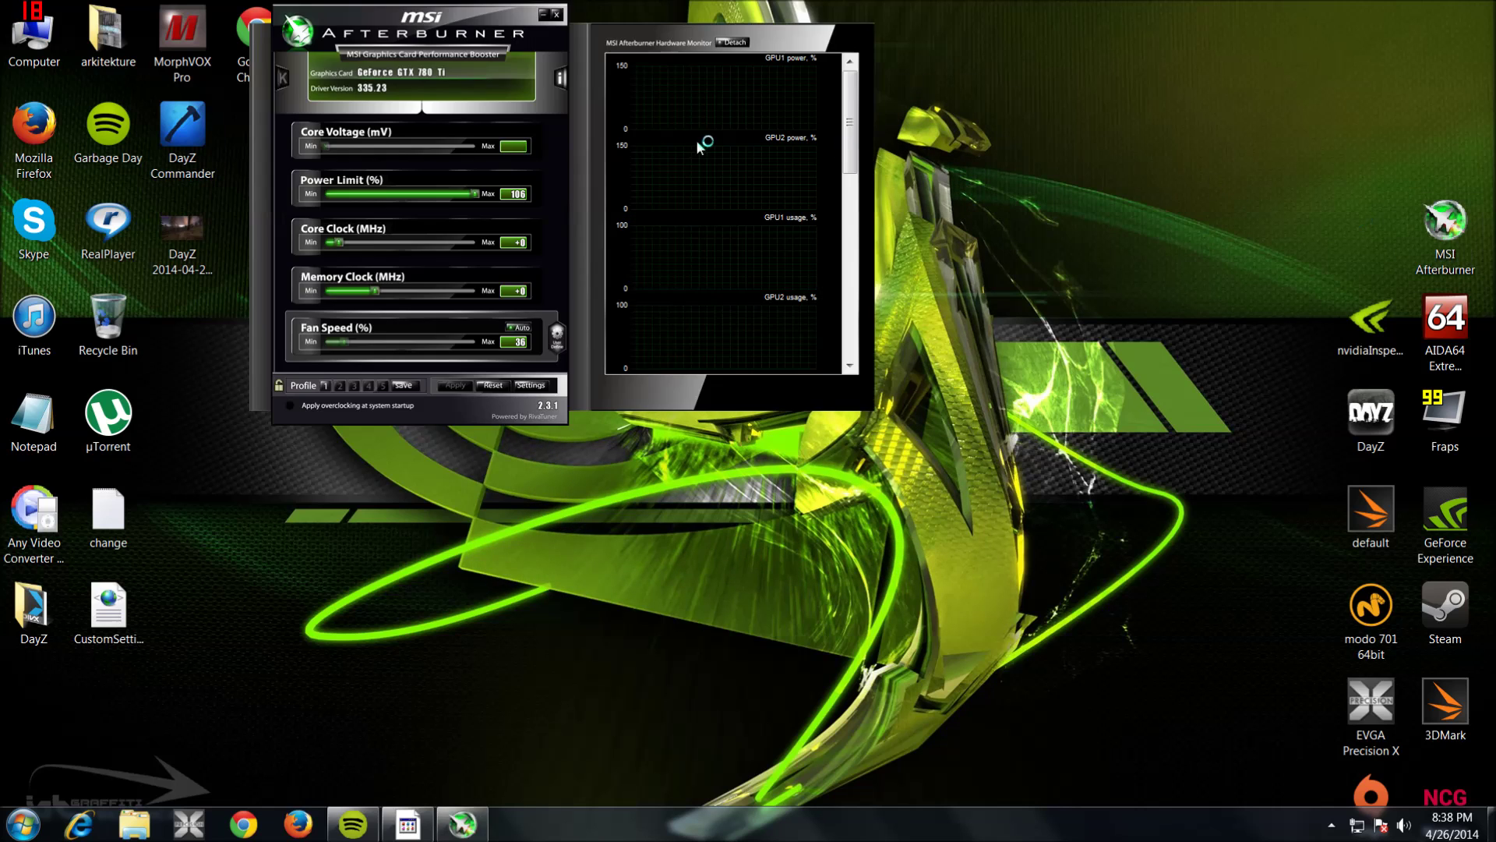
drag(401, 30, 665, 49)
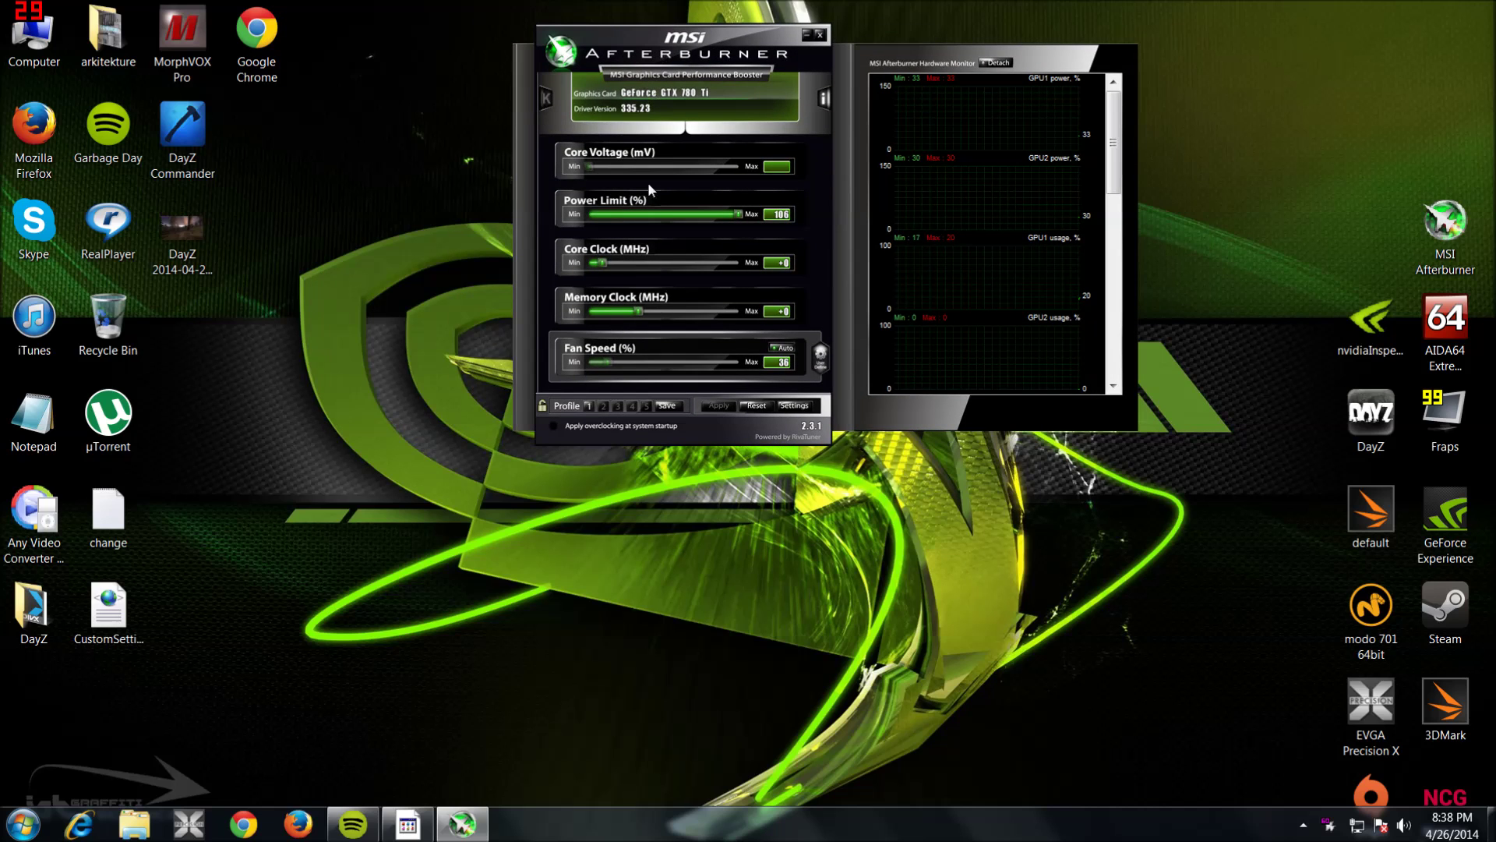
click(794, 406)
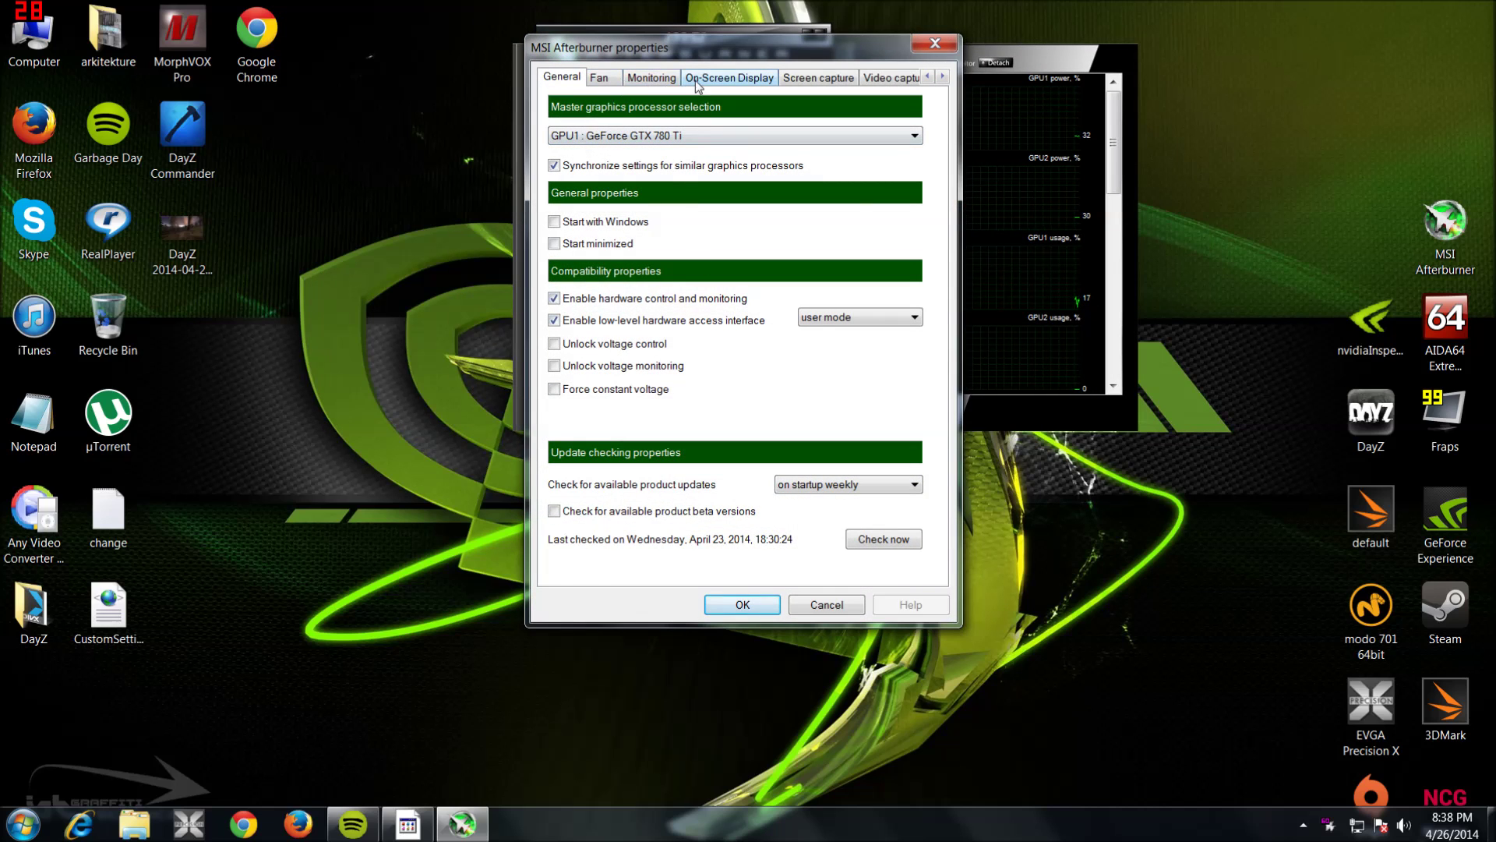
click(662, 79)
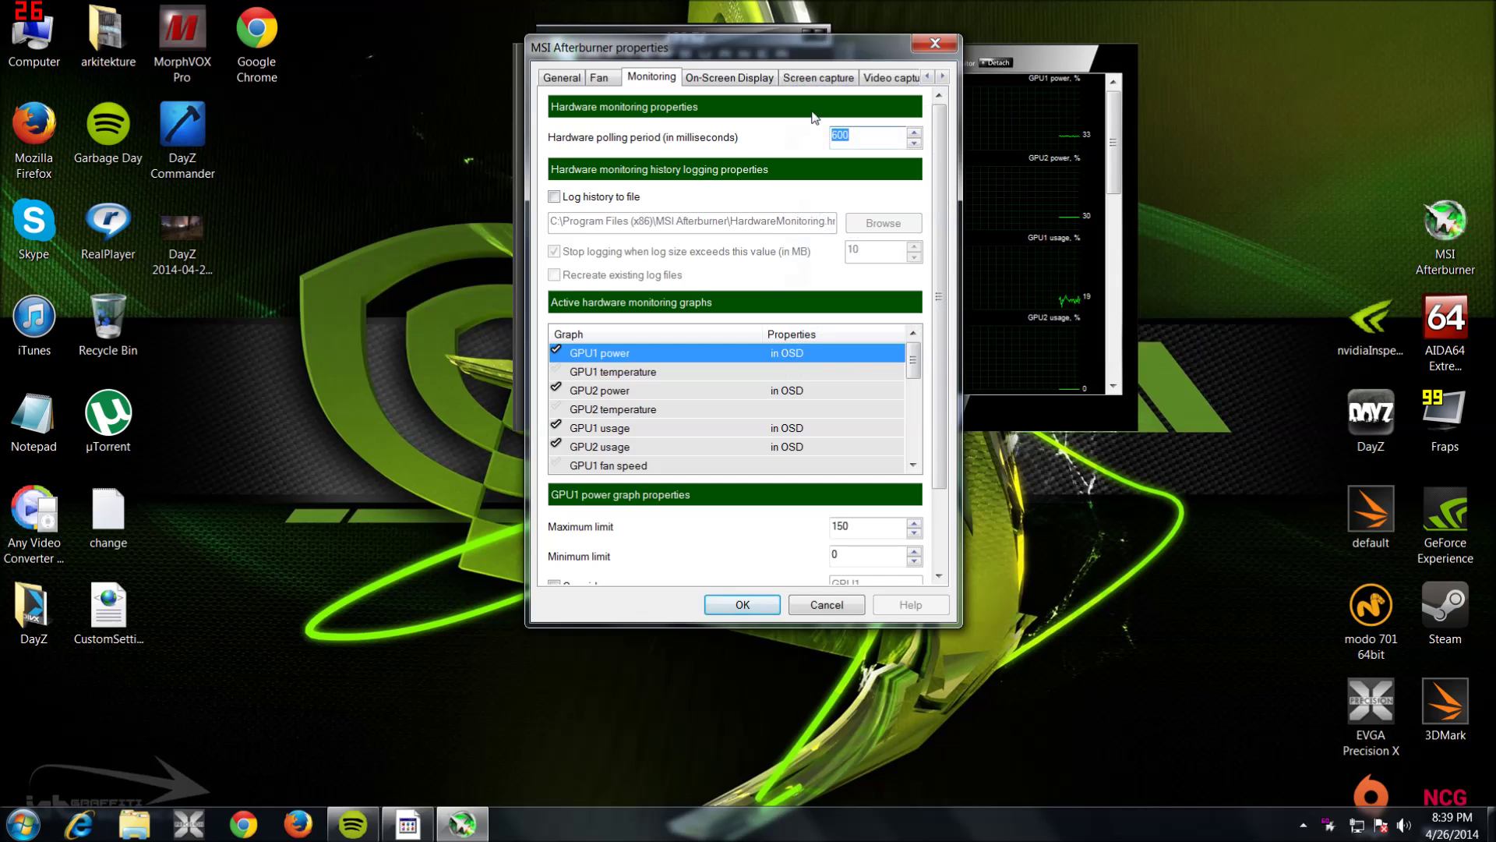
Close the Afterburner properties and place the main panel and GPU monitor at the top right.
drag(815, 59, 365, 20)
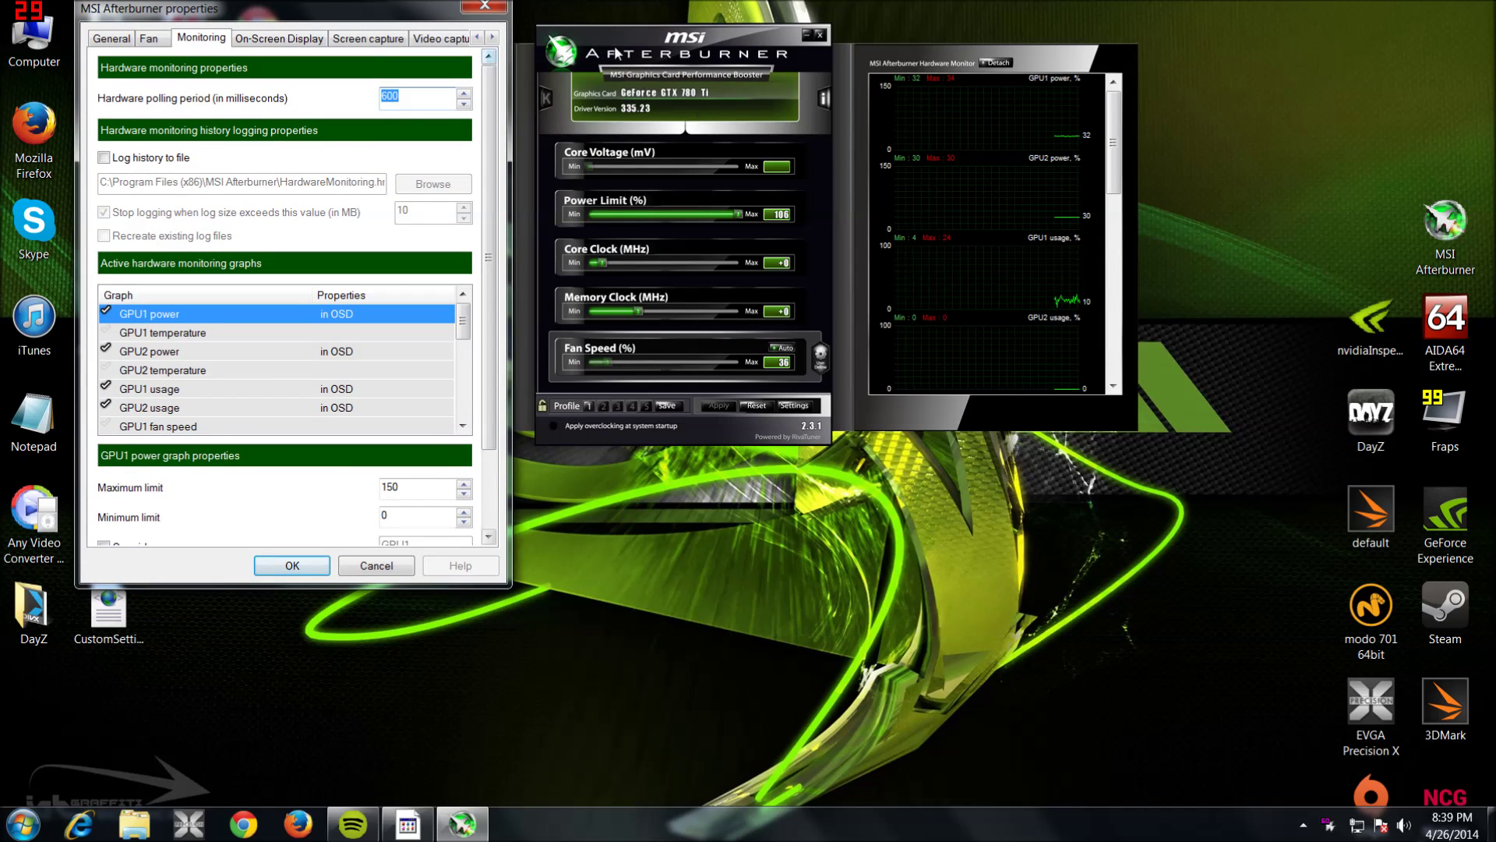
click(715, 43)
click(485, 7)
drag(630, 58, 851, 24)
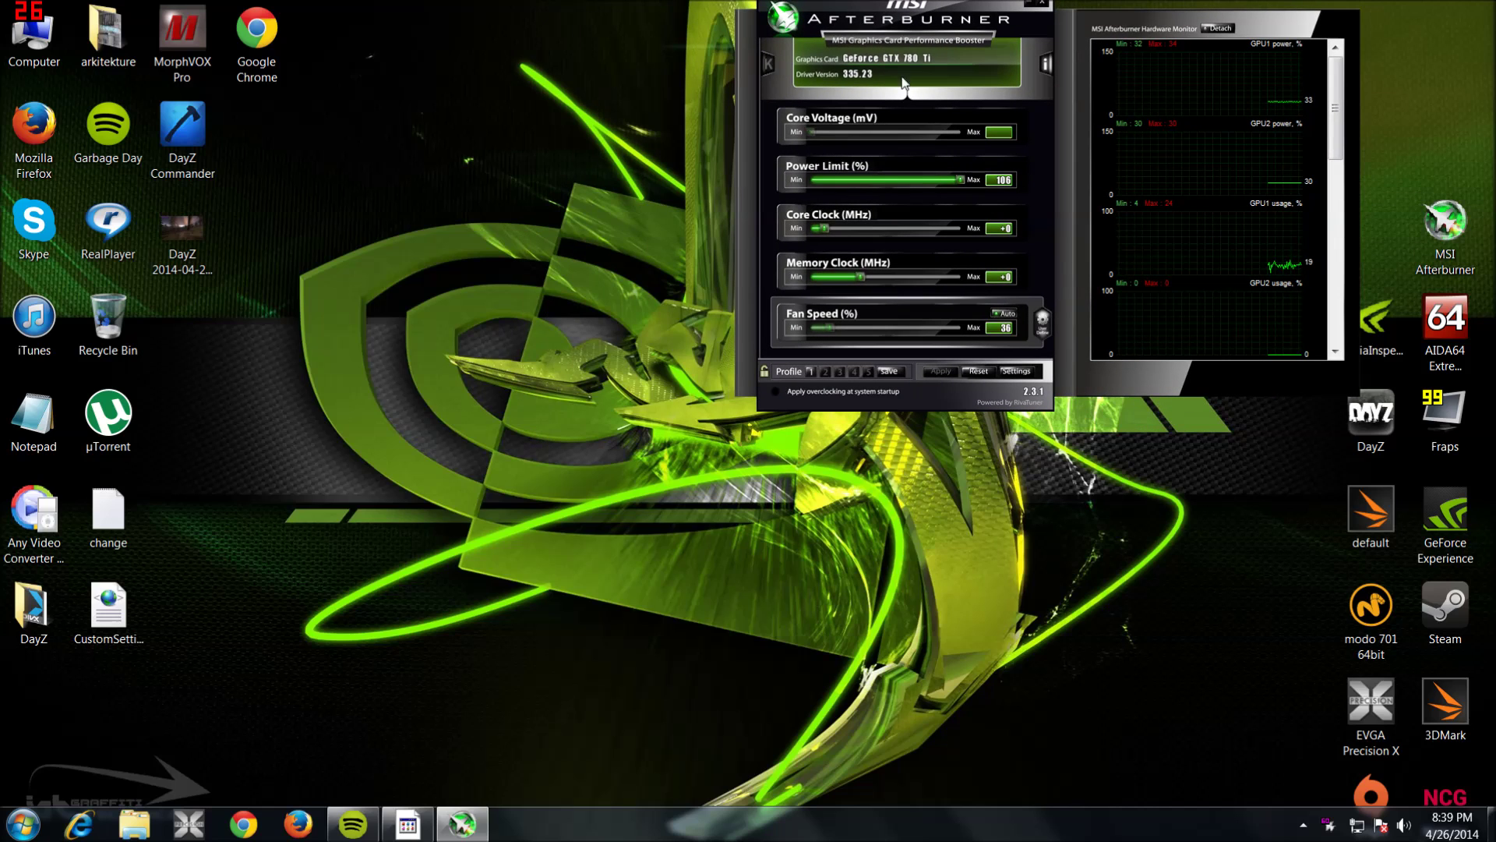
double_click(193, 232)
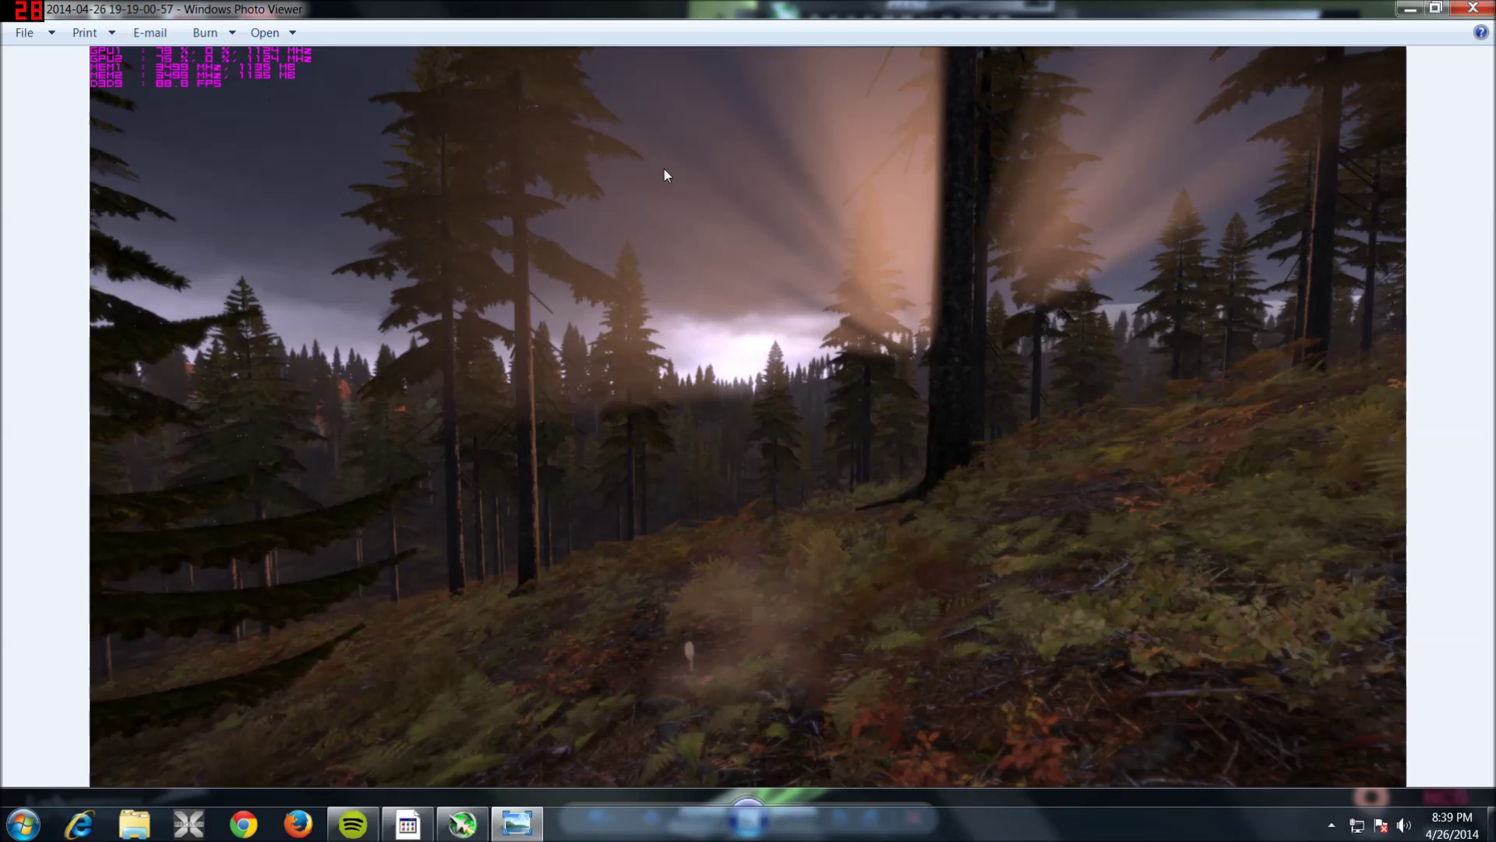
drag(701, 16, 601, 86)
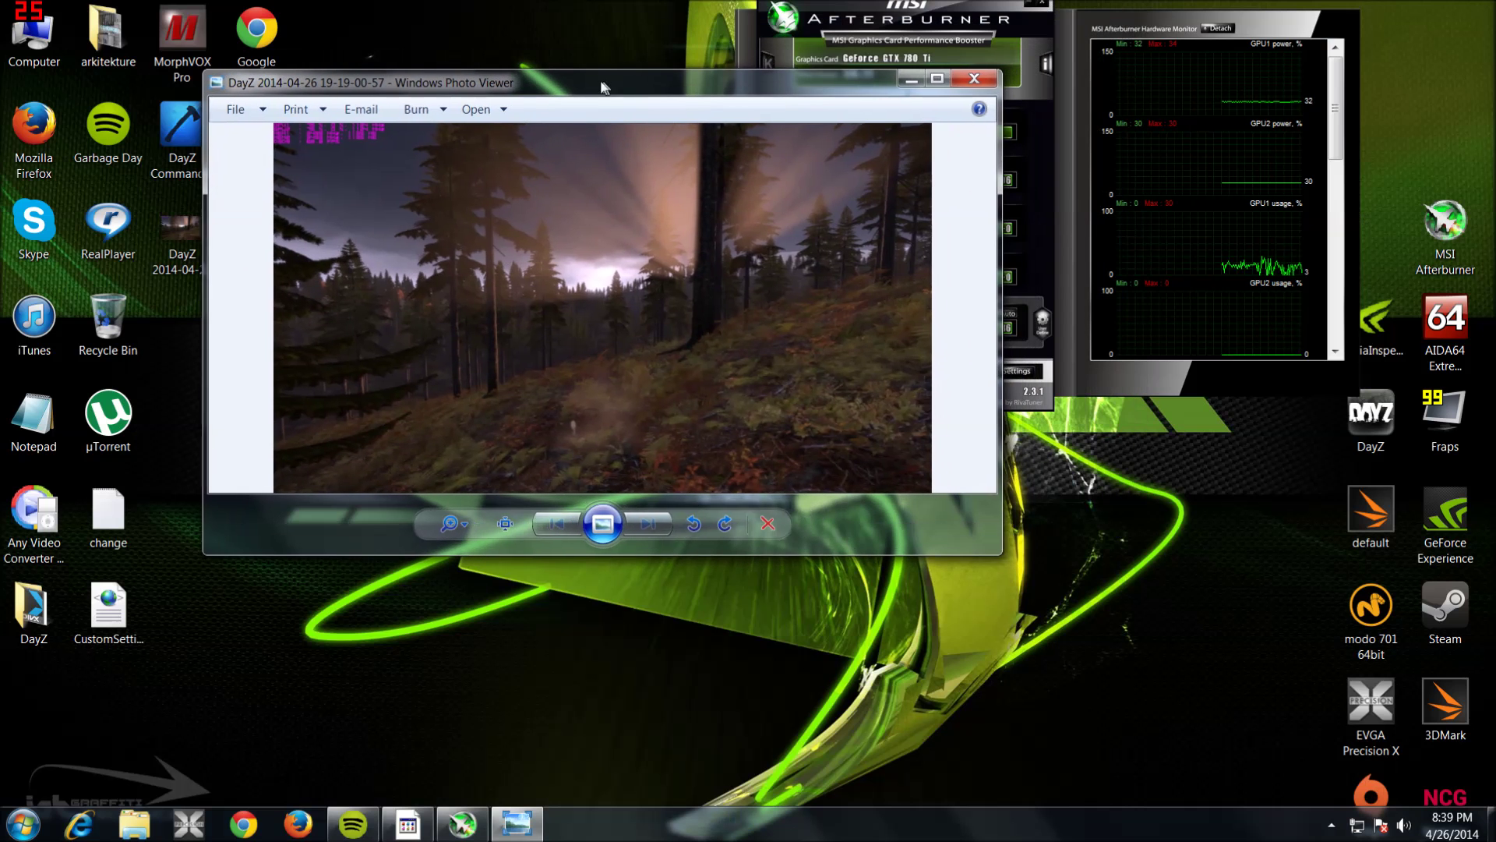
click(957, 82)
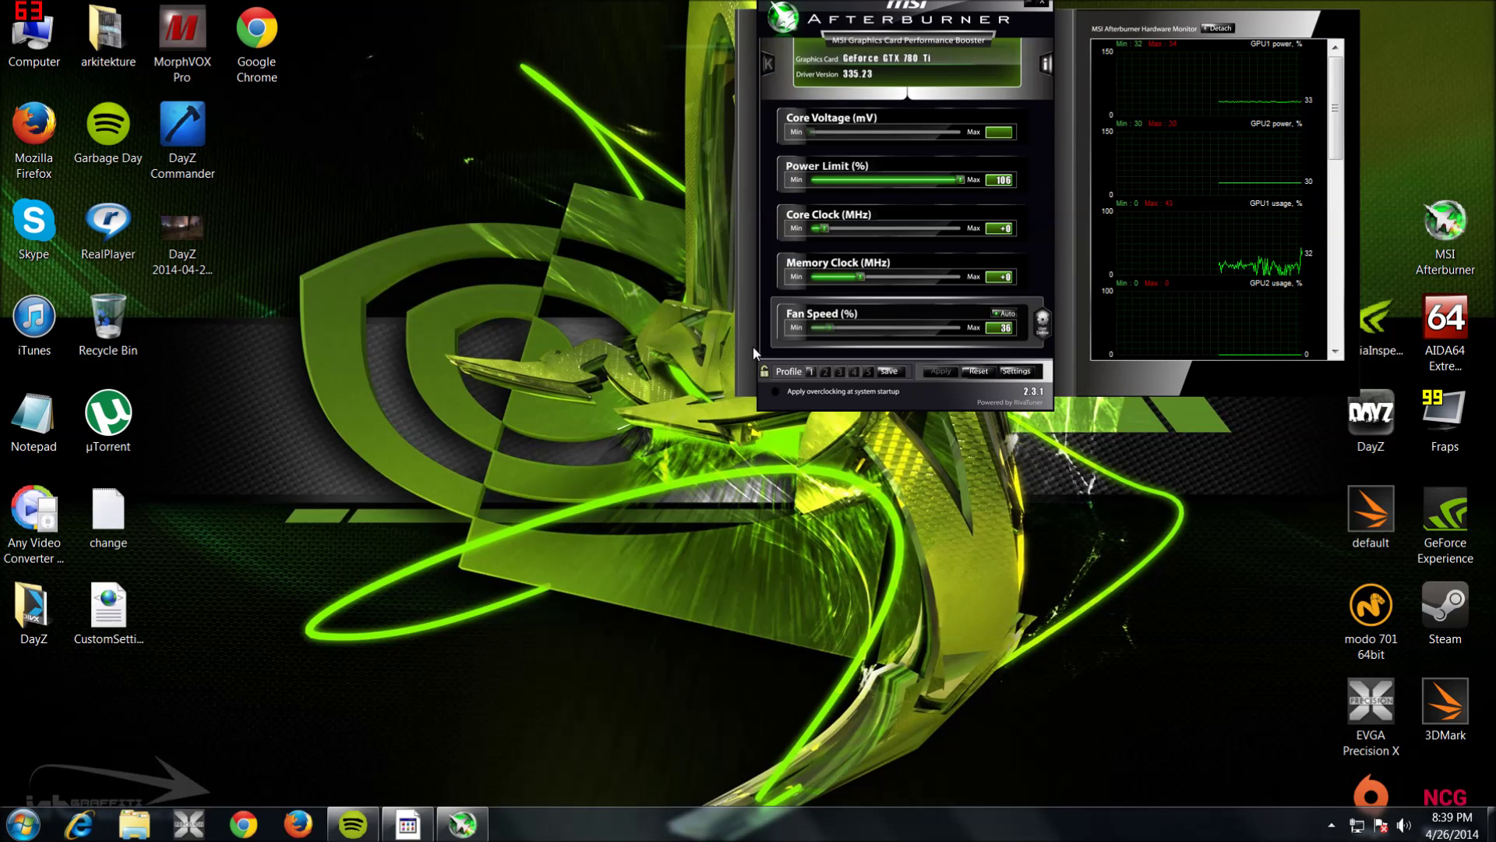